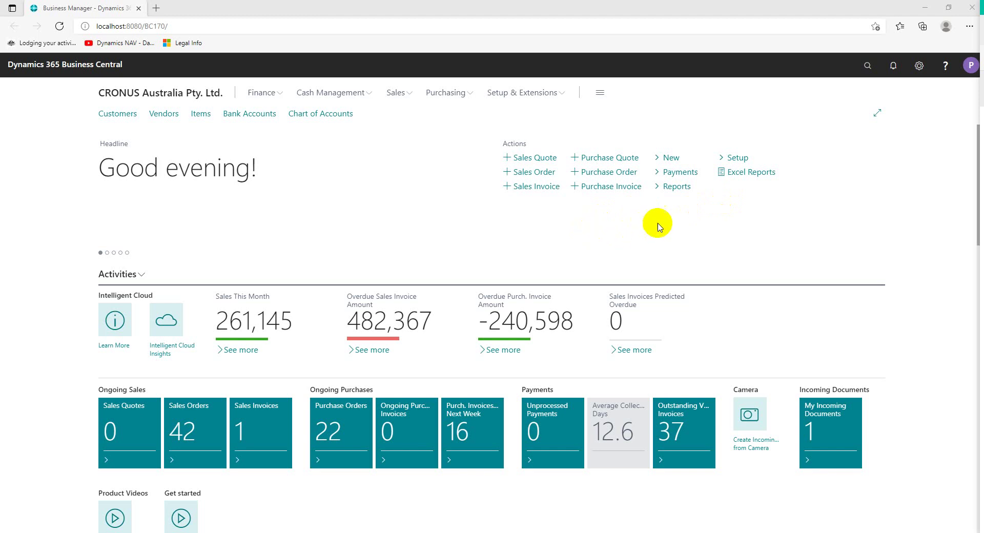
# Step: Change the role in My Settings to Project Manager and apply it
pyautogui.click(919, 66)
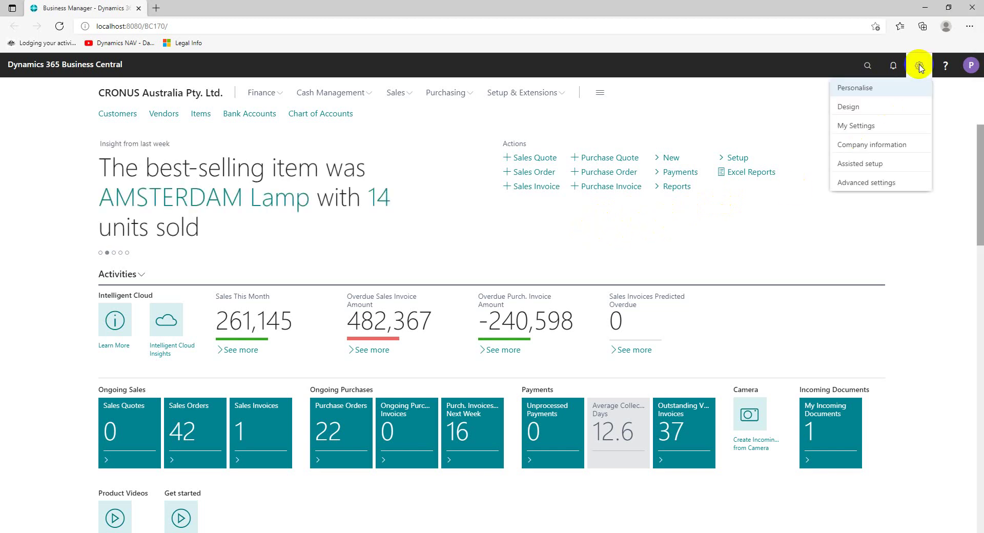
pyautogui.click(862, 125)
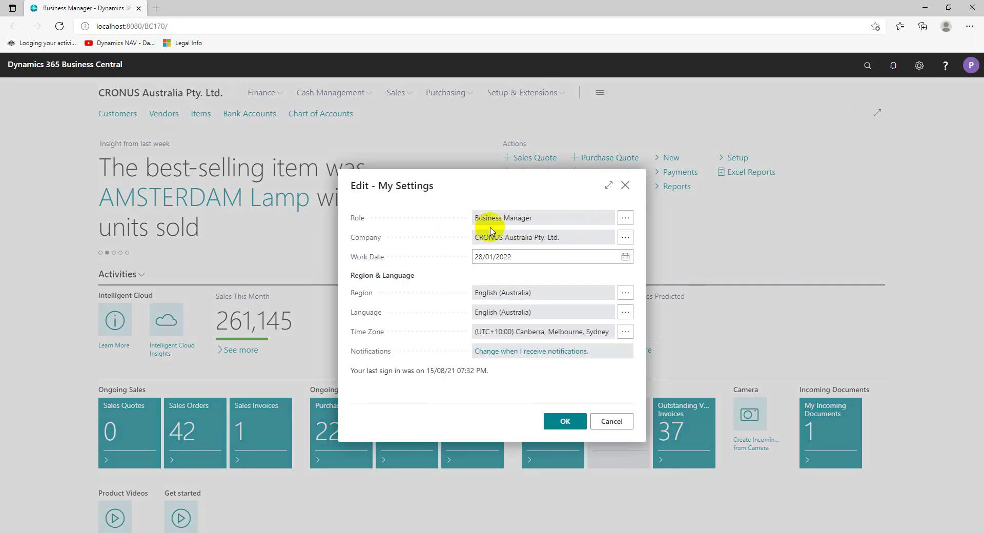
pyautogui.click(626, 219)
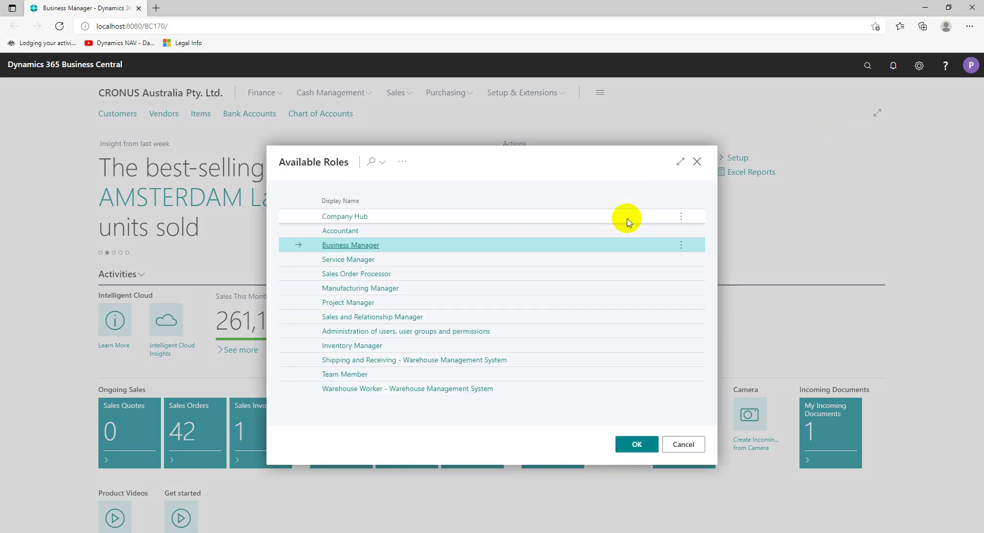
pyautogui.click(356, 303)
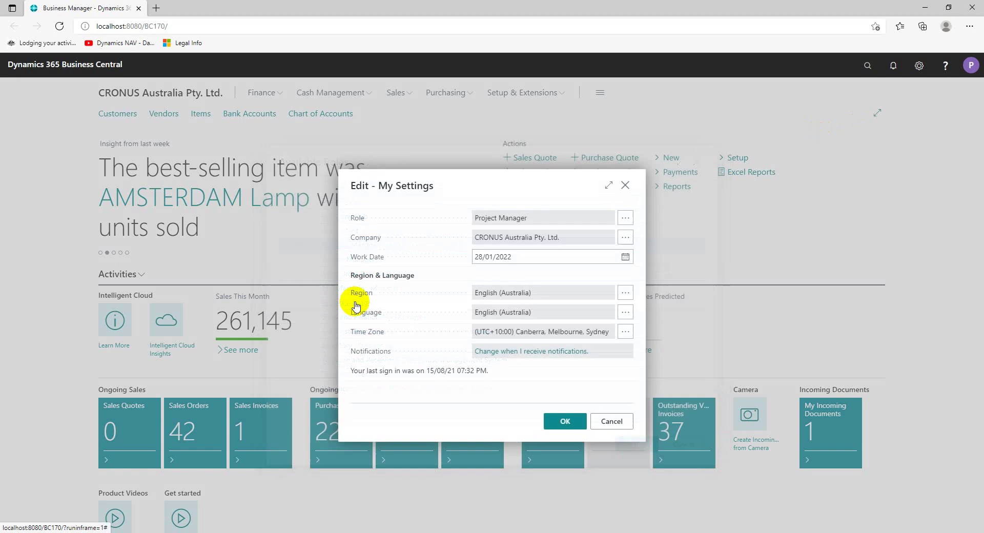
pyautogui.click(565, 420)
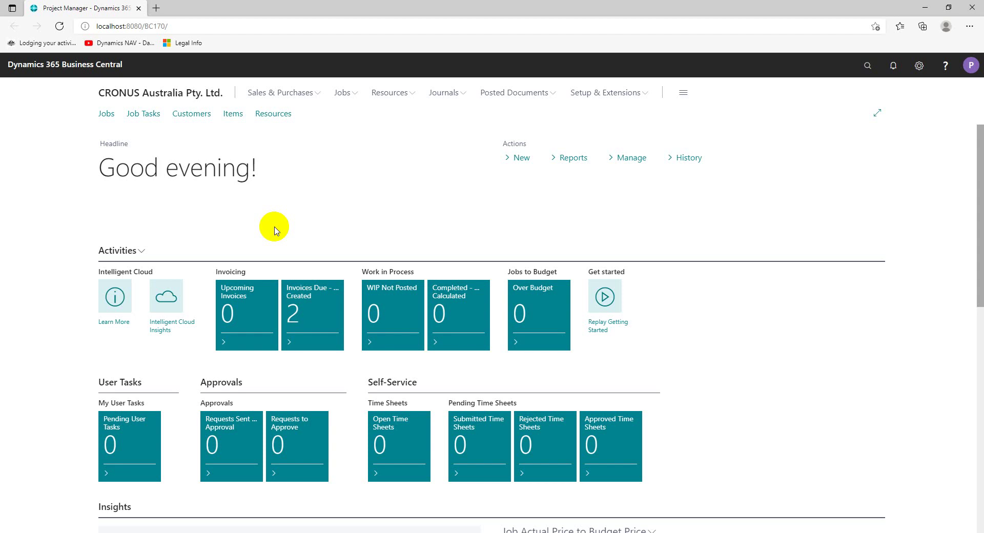
# Step: Create a new job from the Jobs list and let its number be assigned automatically from the number series
pyautogui.click(357, 96)
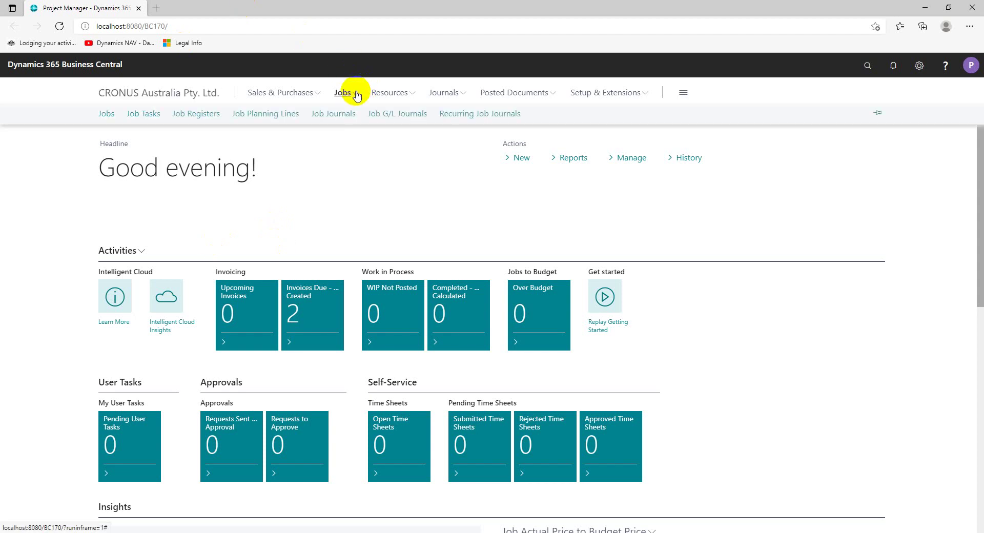
pyautogui.click(107, 115)
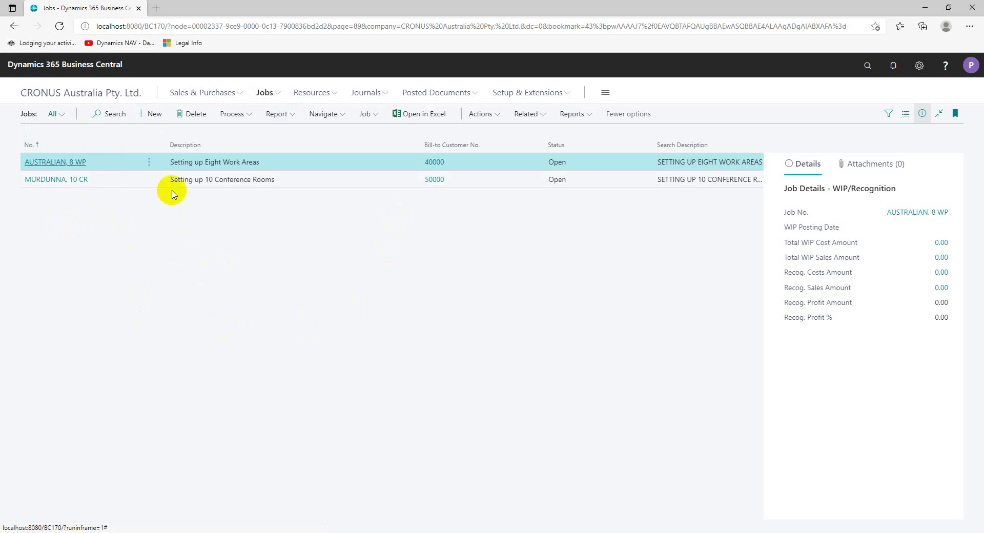
pyautogui.click(155, 114)
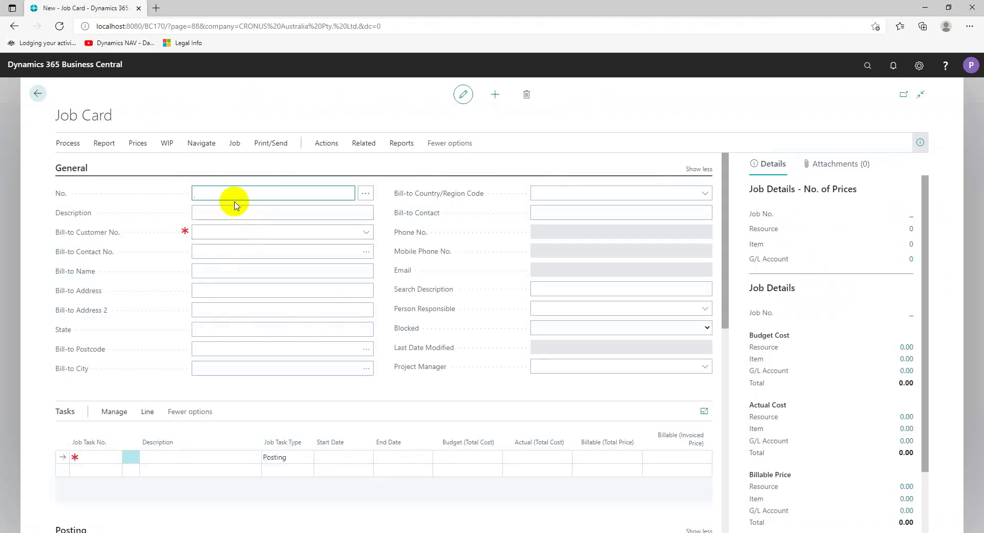
pyautogui.click(210, 192)
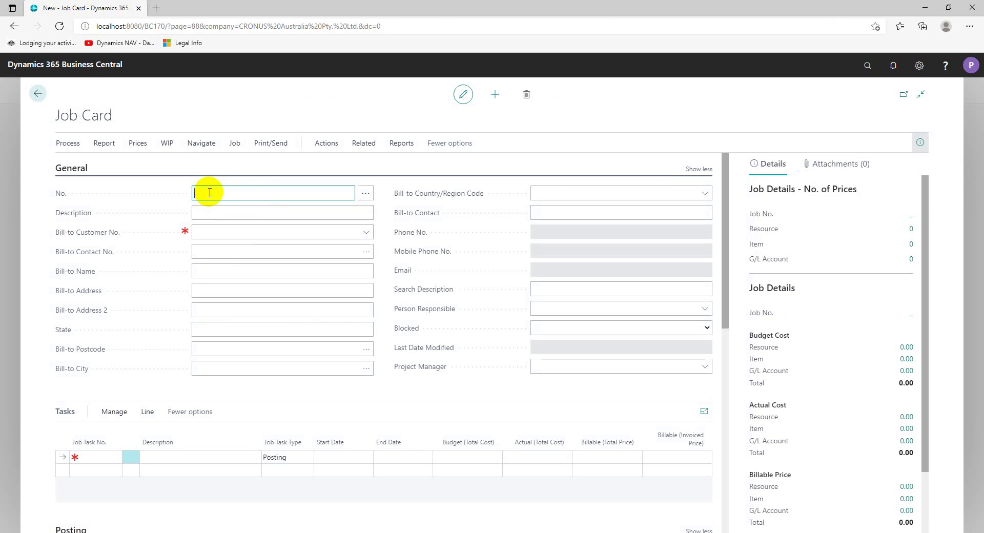
pyautogui.press('Tab')
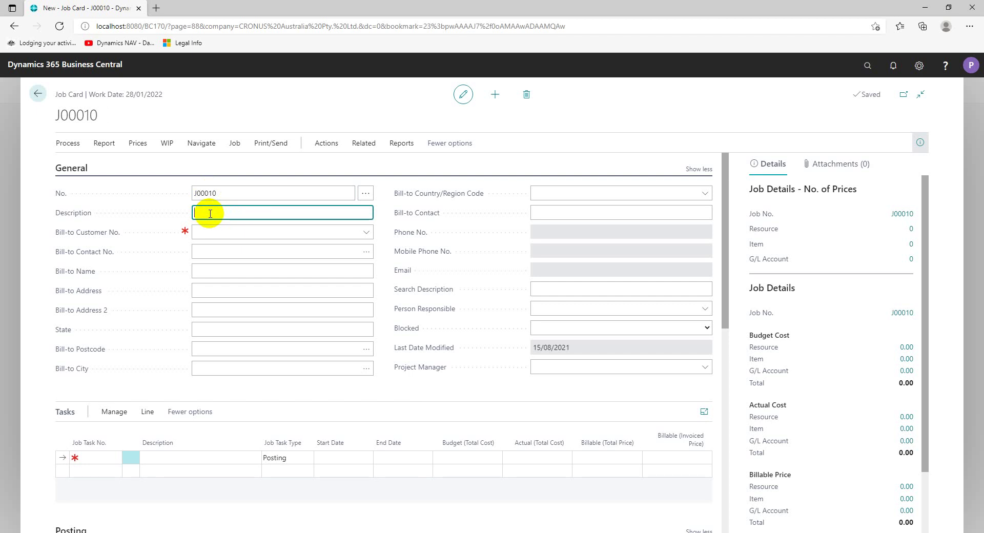
# Step: Describe the job as "Implement Business central" and select The Cannon Group PLC as the bill-to customer
pyautogui.write('Implement Business central')
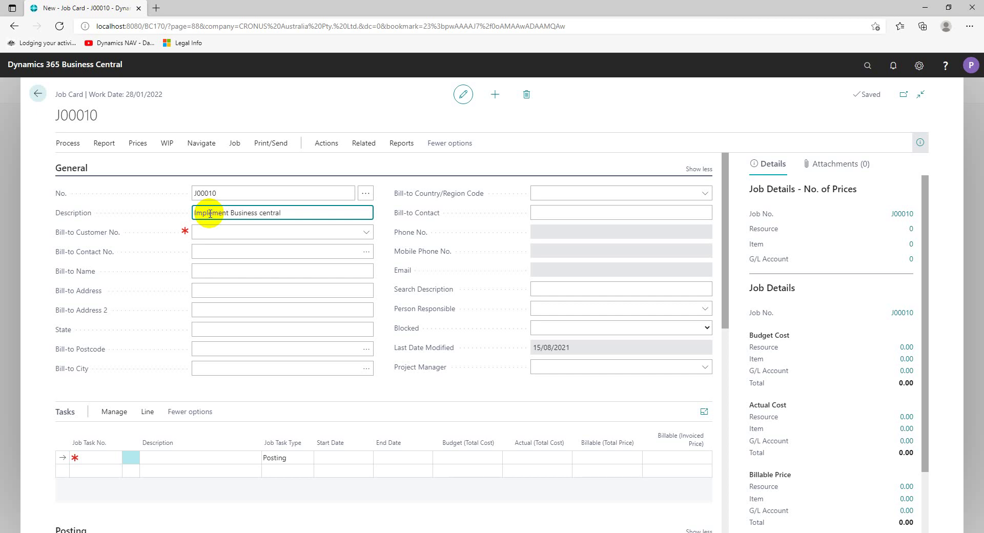
pyautogui.click(367, 234)
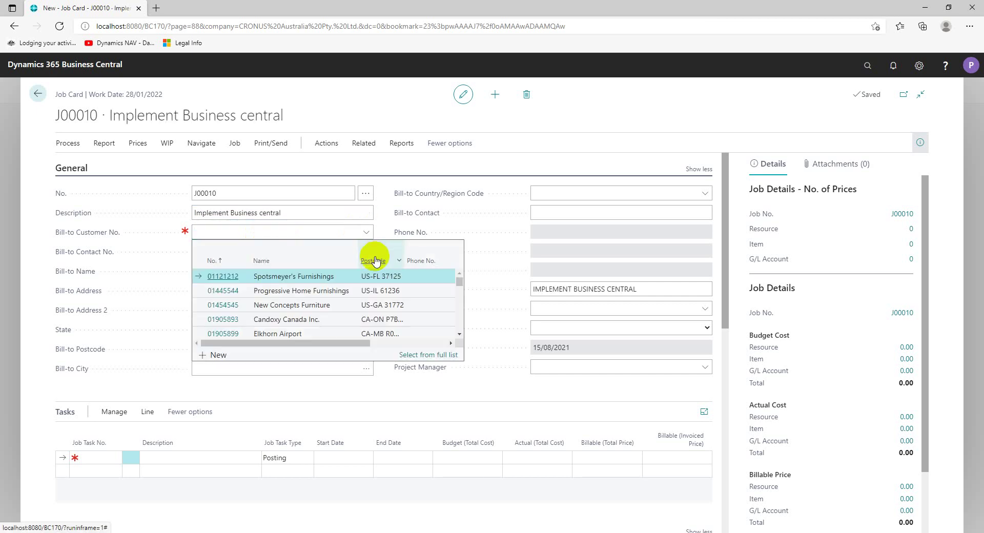
pyautogui.scroll(-2, 356, 285)
pyautogui.scroll(-3, 355, 290)
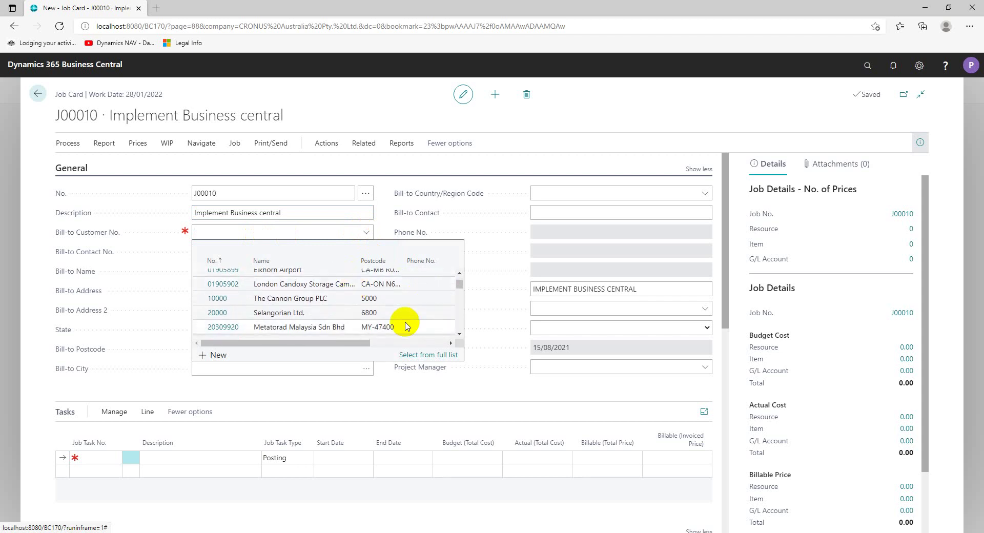
pyautogui.click(218, 298)
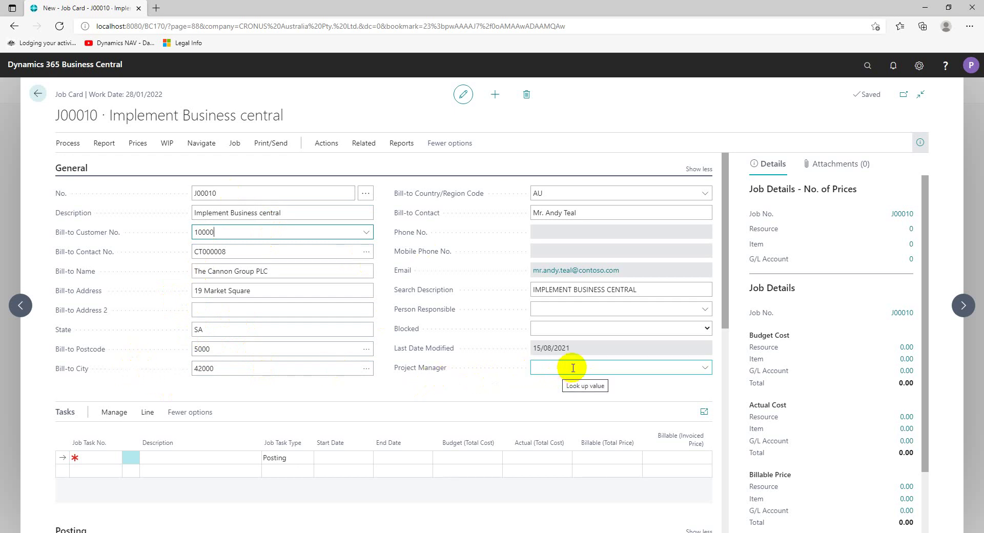
# Step: Check which users are available for the job's Project Manager field, leaving it without a selection
pyautogui.click(704, 369)
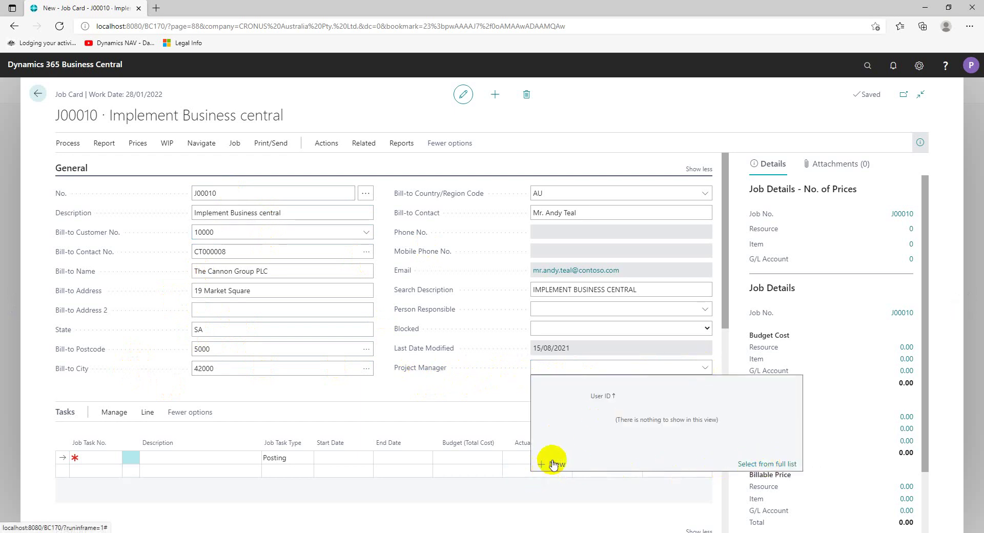
pyautogui.click(573, 368)
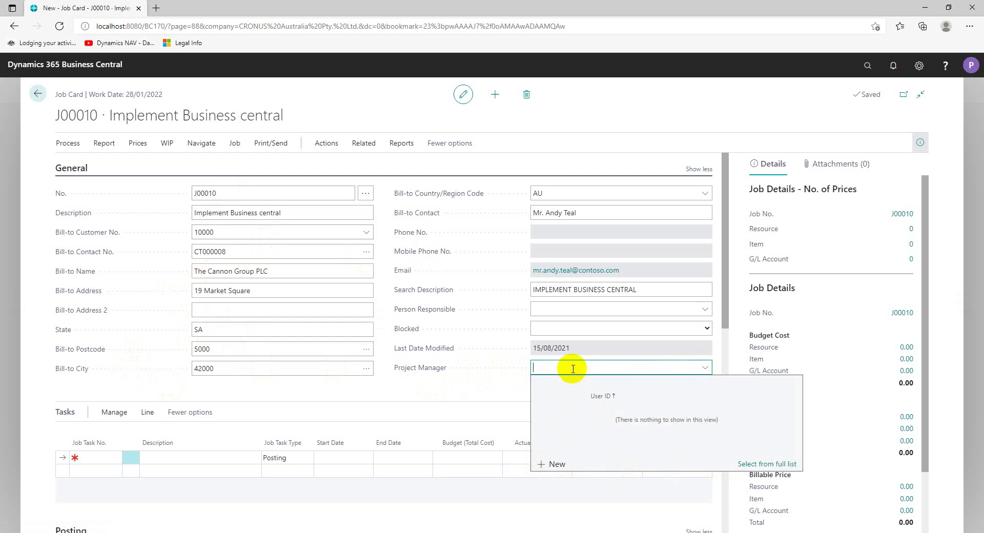
pyautogui.click(345, 392)
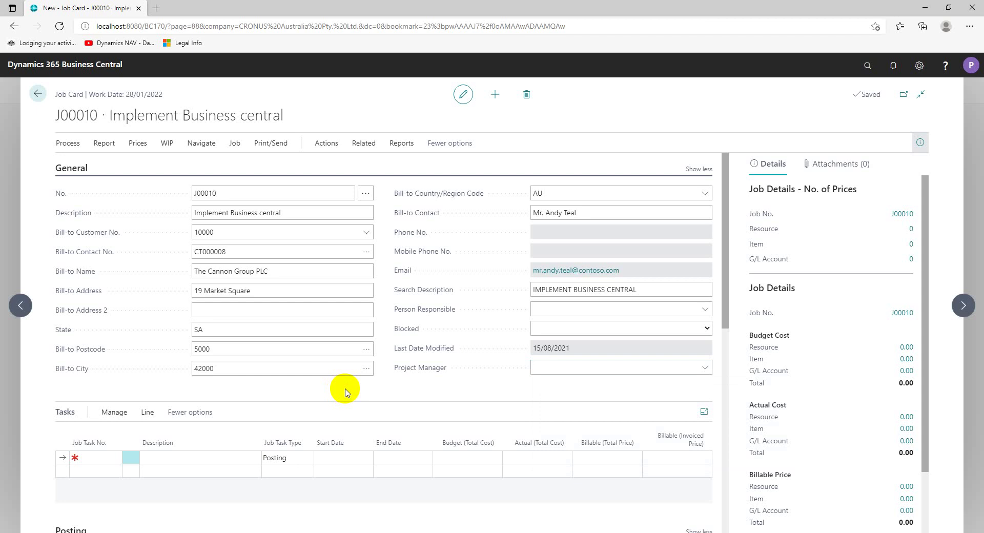
# Step: Review the job card's General, Tasks, Posting, Duration and WIP and Recognition sections, dismissing any desktop notification
pyautogui.click(238, 369)
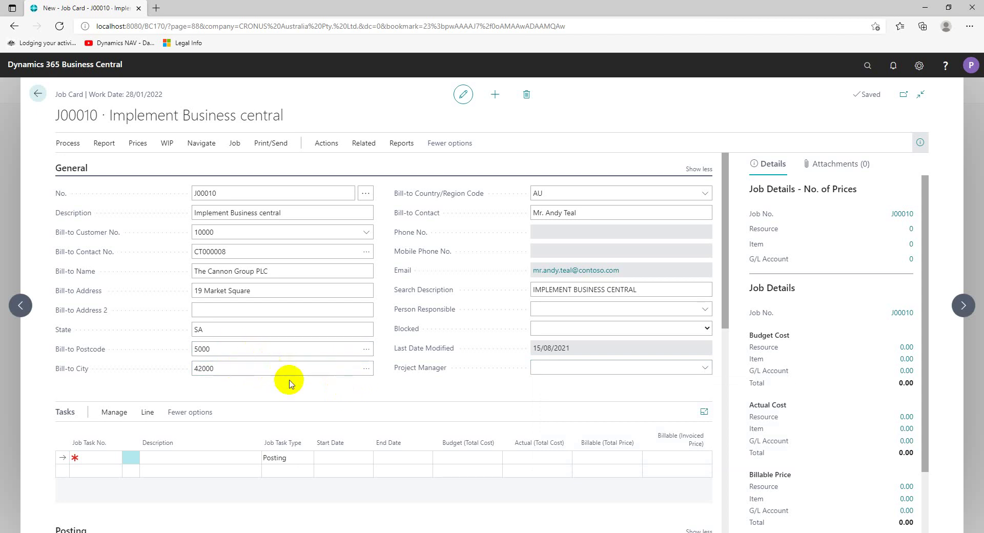
pyautogui.scroll(-2, 289, 381)
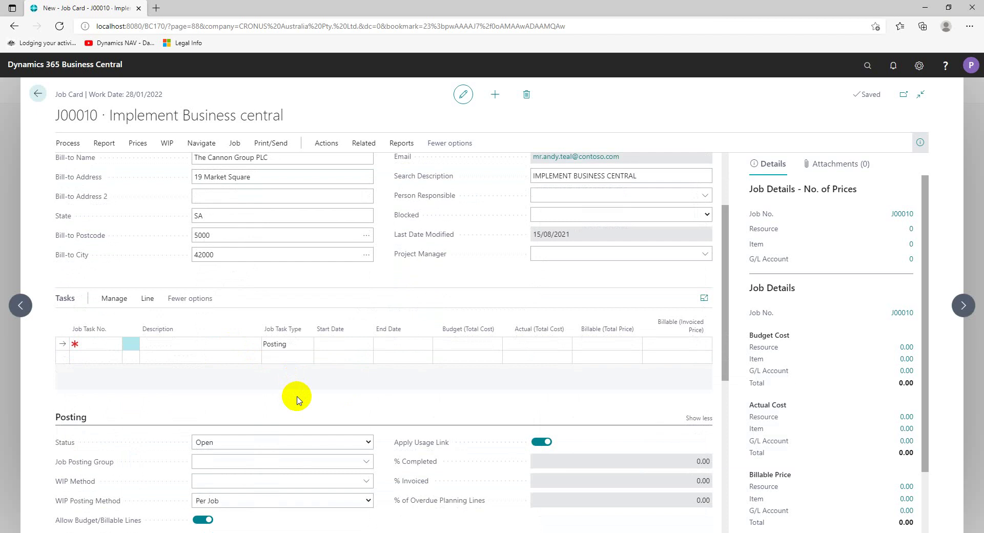
pyautogui.scroll(1, 308, 405)
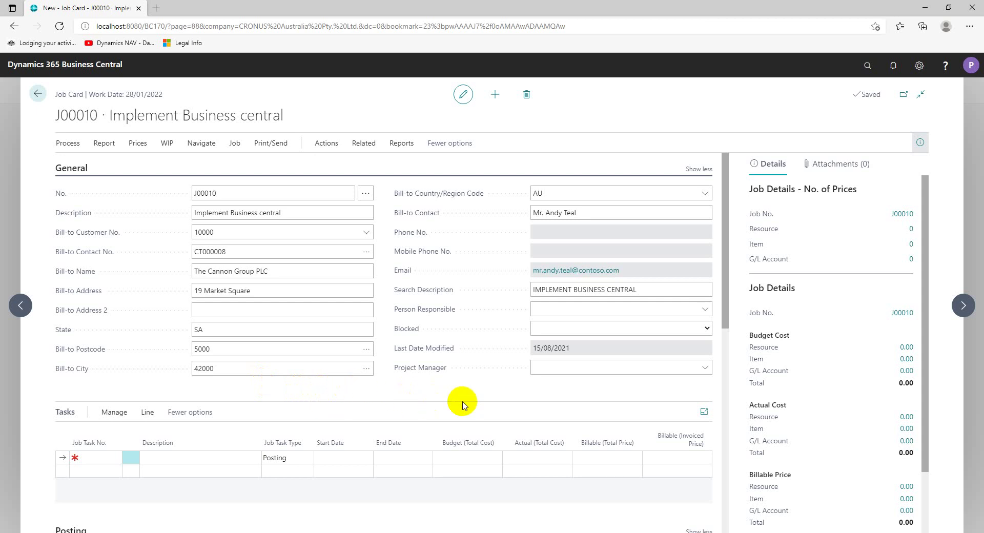
pyautogui.scroll(-3, 414, 337)
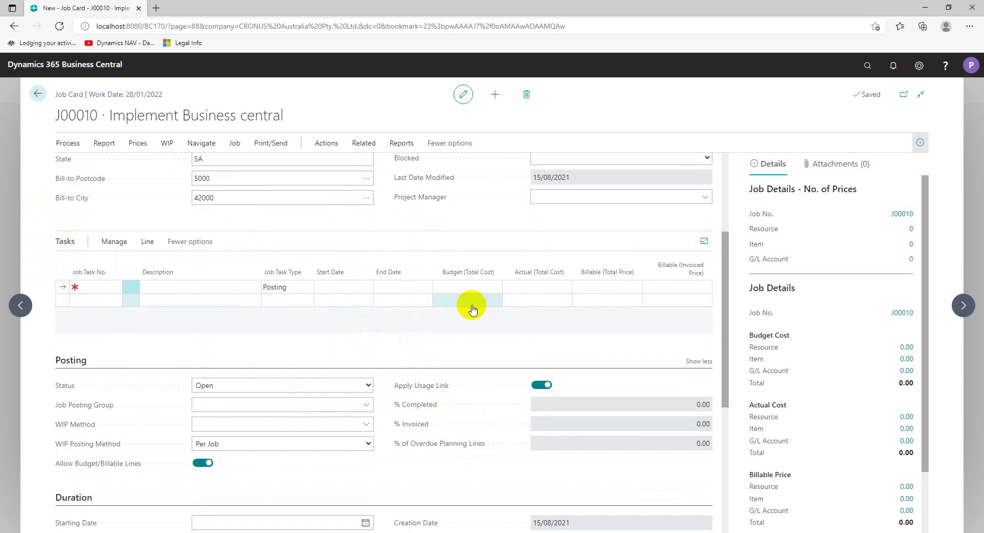
pyautogui.scroll(-2, 281, 366)
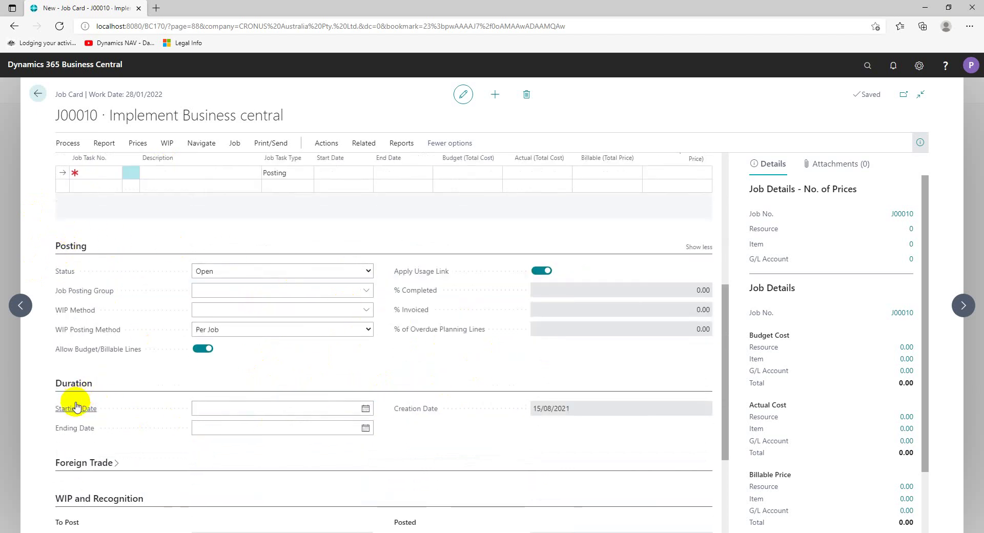
pyautogui.click(261, 428)
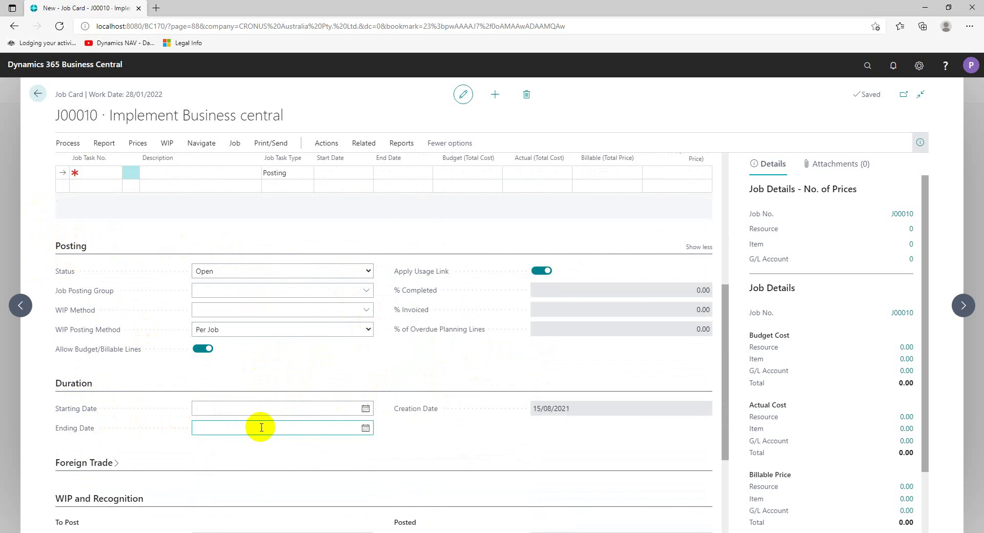
pyautogui.click(359, 409)
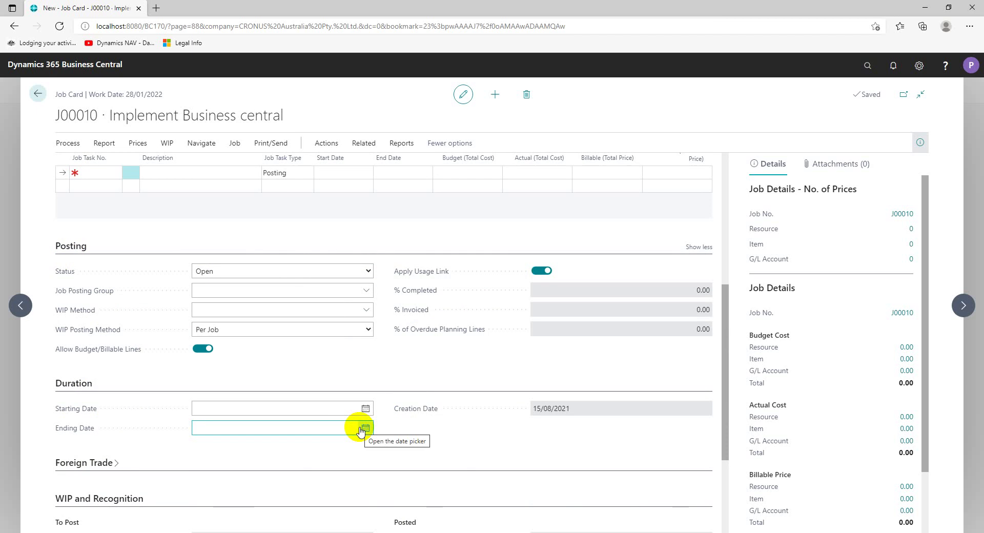
pyautogui.scroll(-1, 308, 433)
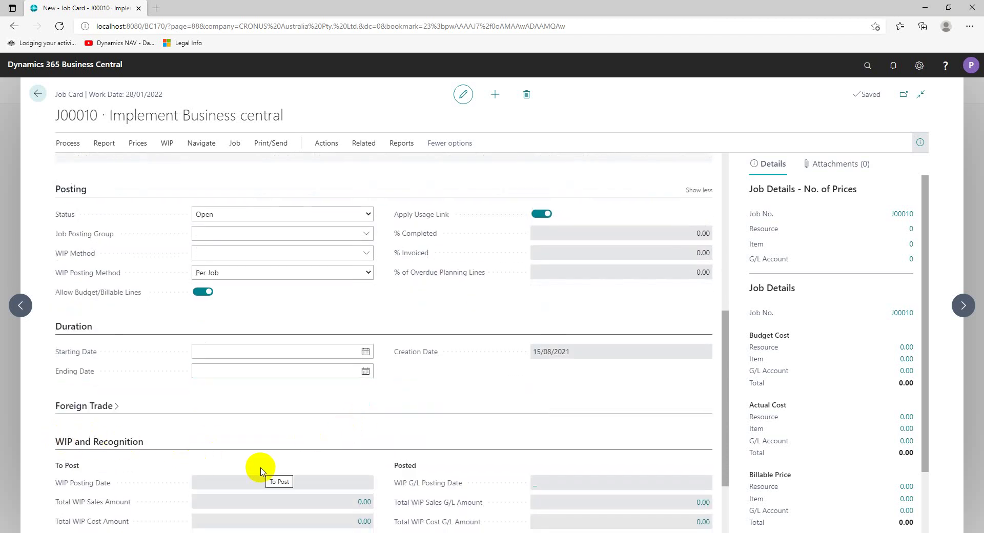
pyautogui.scroll(2, 260, 469)
pyautogui.scroll(5, 260, 468)
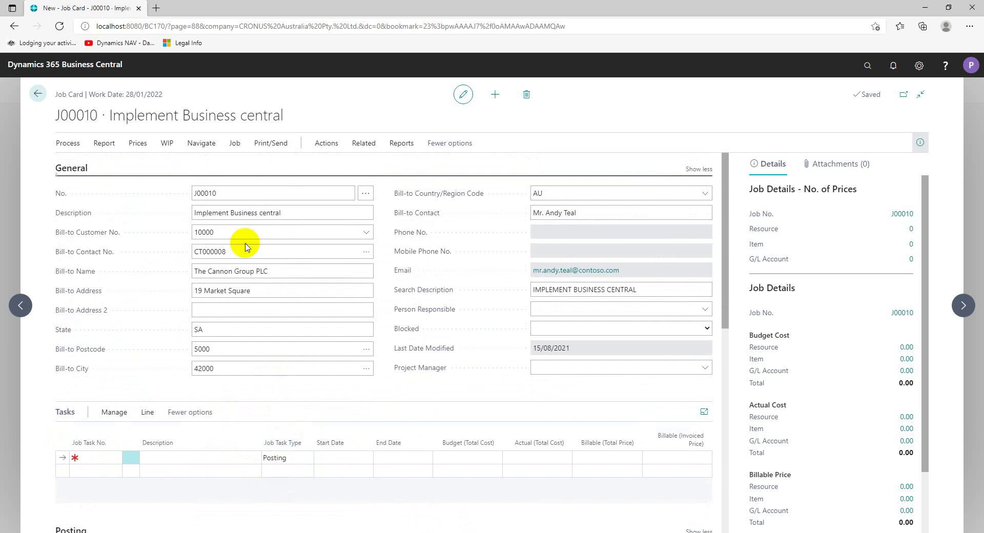
pyautogui.click(236, 212)
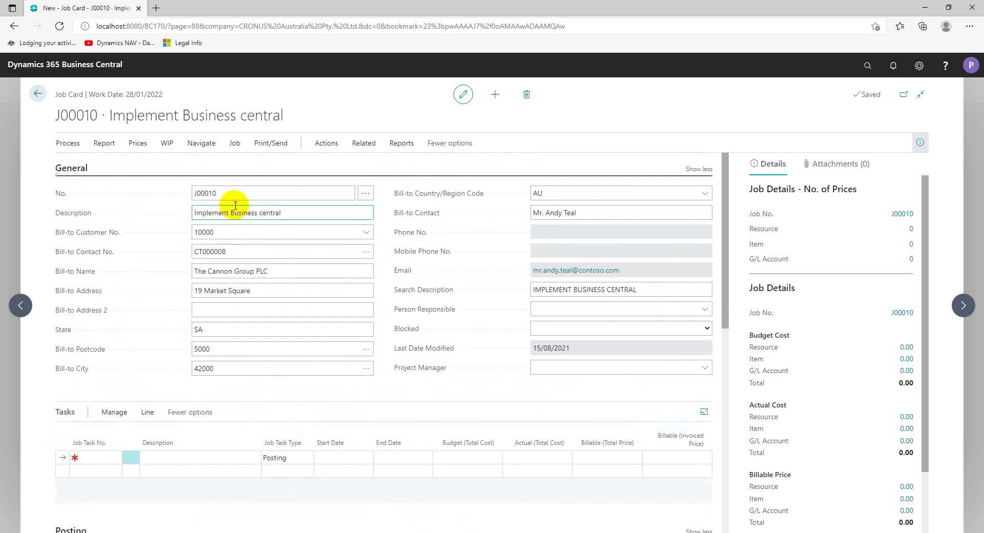
pyautogui.click(351, 273)
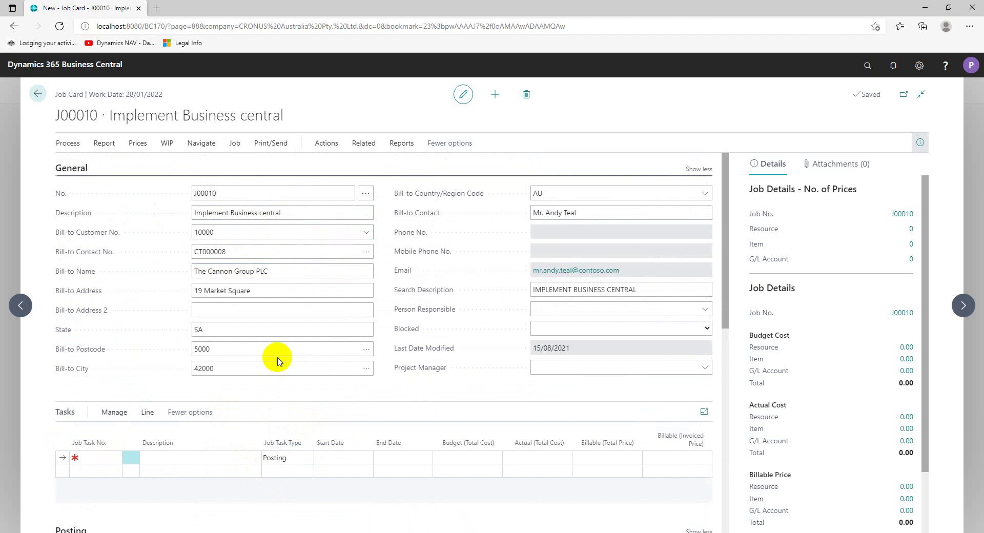
pyautogui.scroll(-1, 251, 433)
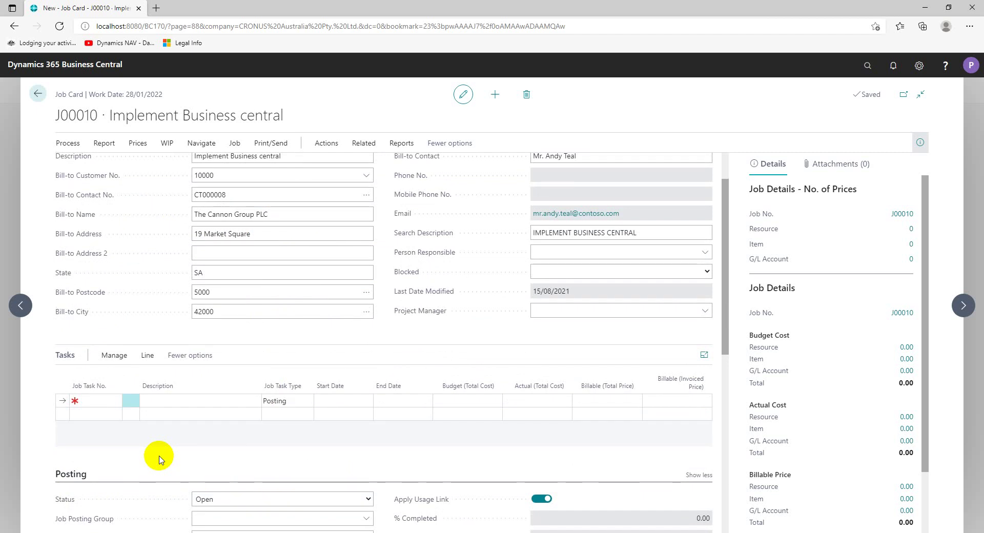
pyautogui.scroll(1, 175, 420)
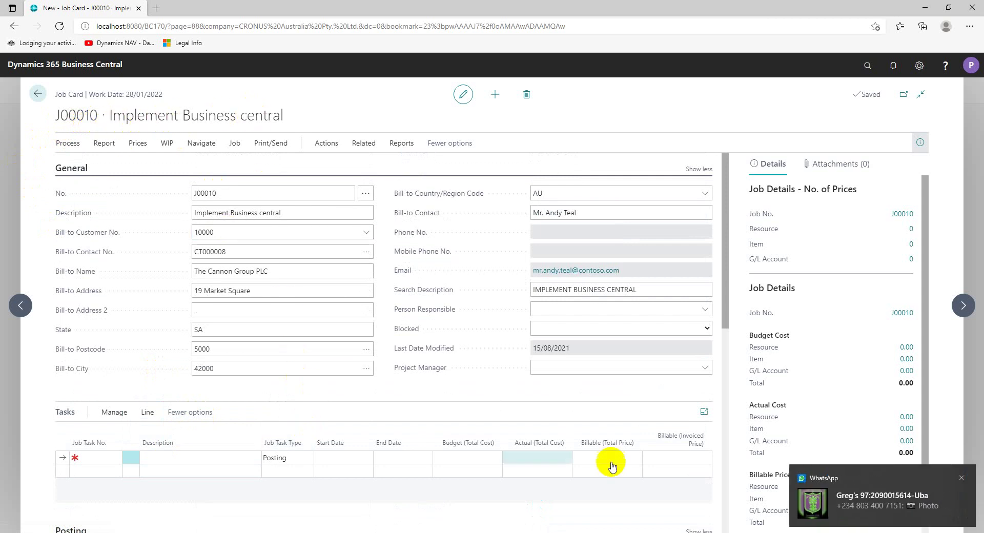
pyautogui.click(961, 477)
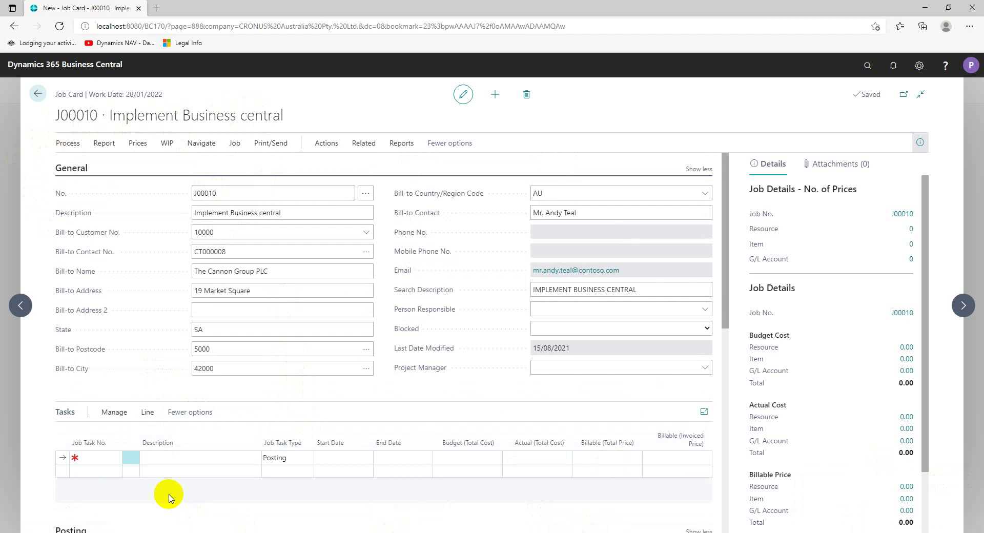
pyautogui.scroll(-1, 164, 496)
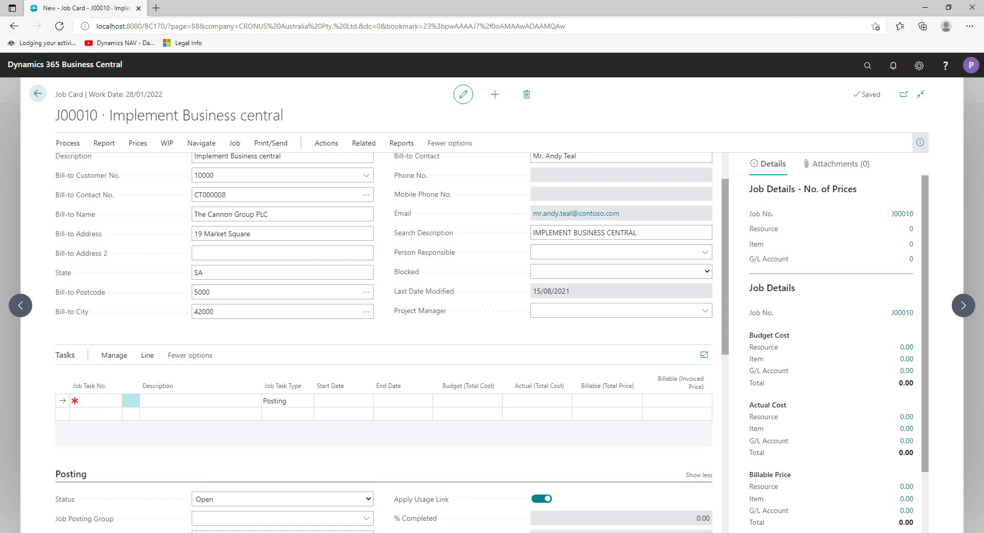
# Step: Switch to the PowerPoint presentation, maximize its window and review the STEPS slide from the first bullet
pyautogui.hotkey('alt', 'Tab')
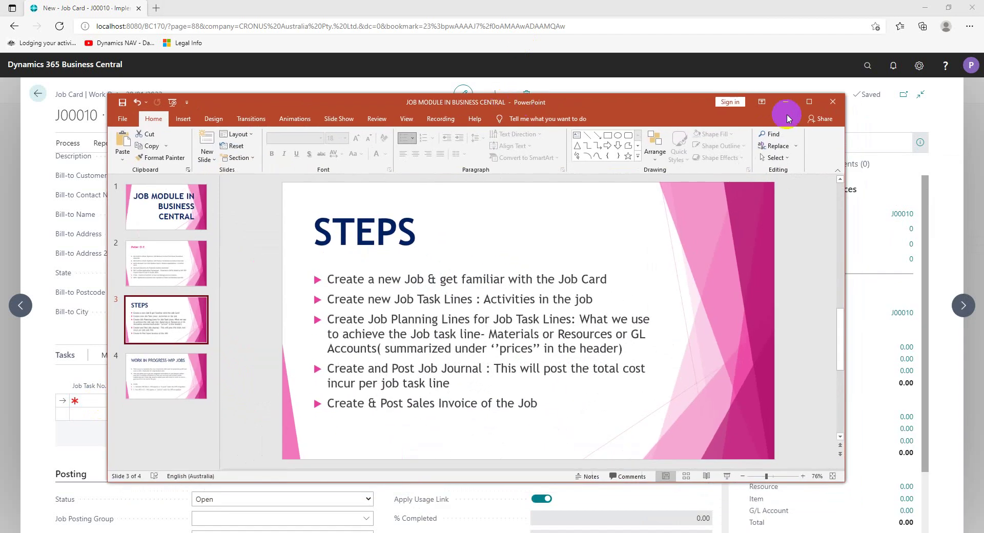
pyautogui.click(809, 101)
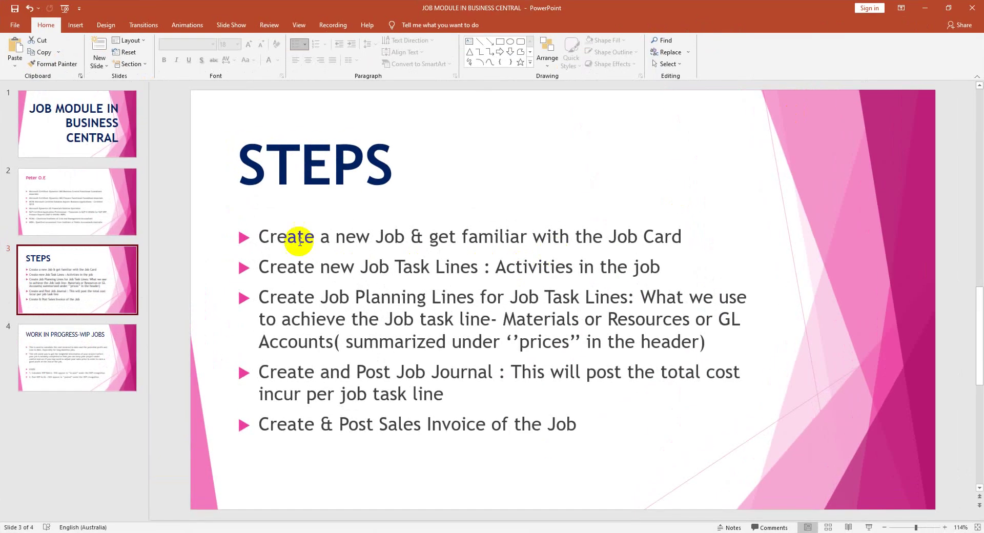
pyautogui.click(259, 237)
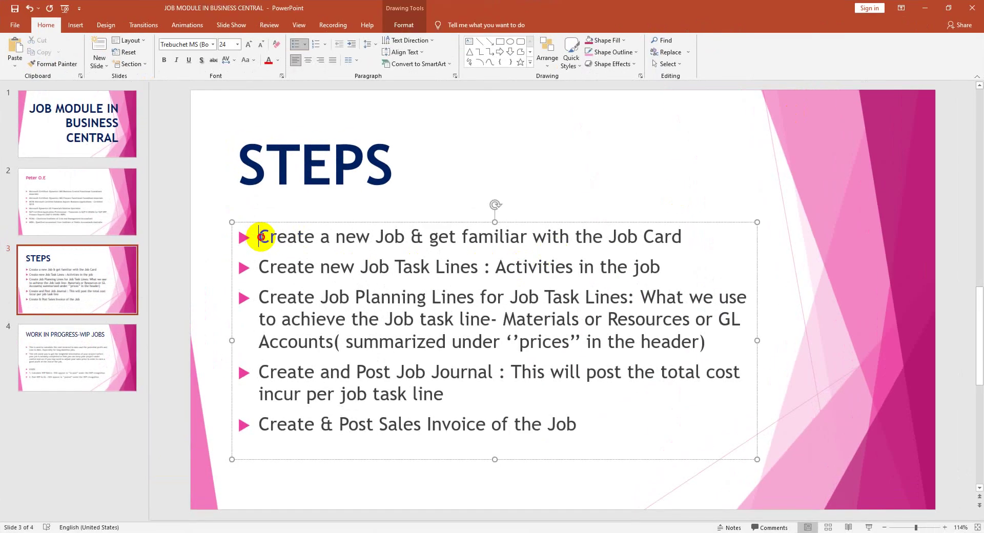
# Step: Highlight the first bullet of the STEPS slide about creating a new job, and switch back to the job card in Business Central
pyautogui.moveTo(259, 237); pyautogui.dragTo(668, 237)
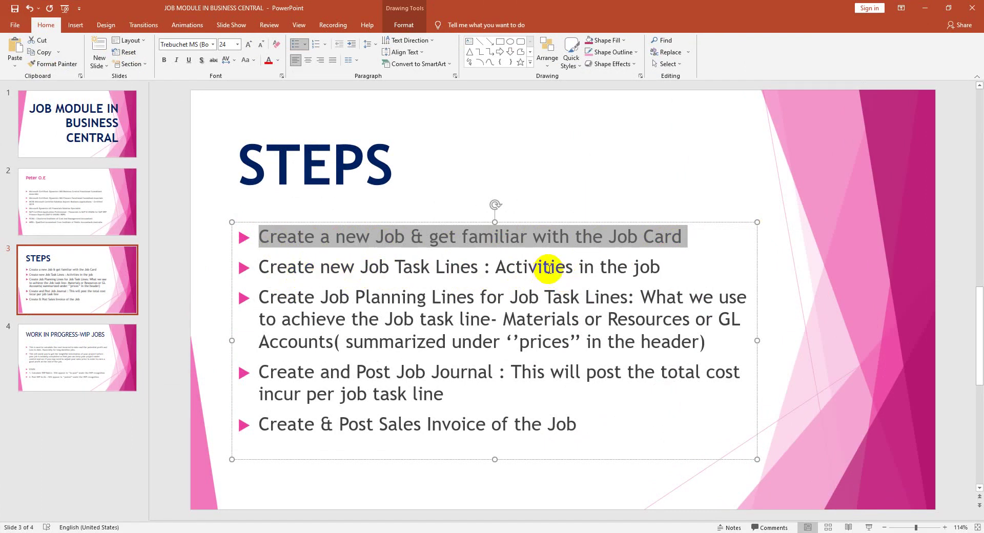
pyautogui.moveTo(654, 7); pyautogui.dragTo(748, 532)
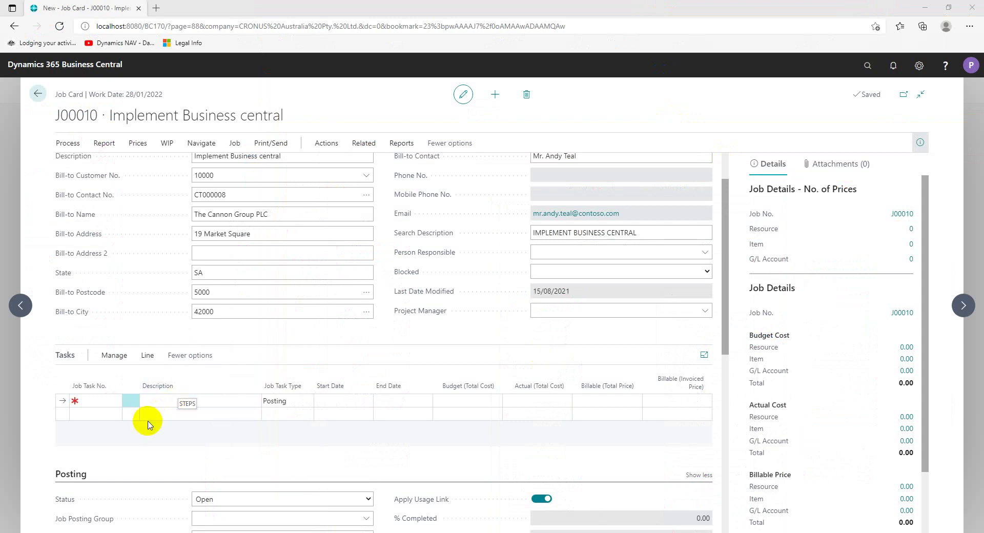
# Step: Add job task 10 with the job's own description, "Implement Business central", and set its task type to Begin-Total
pyautogui.click(102, 401)
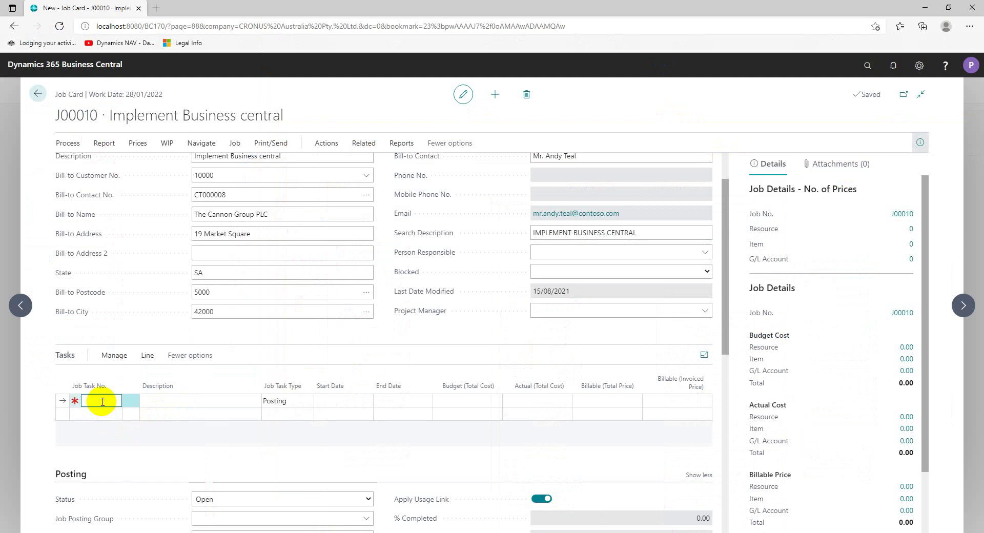
pyautogui.write('10')
pyautogui.click(159, 401)
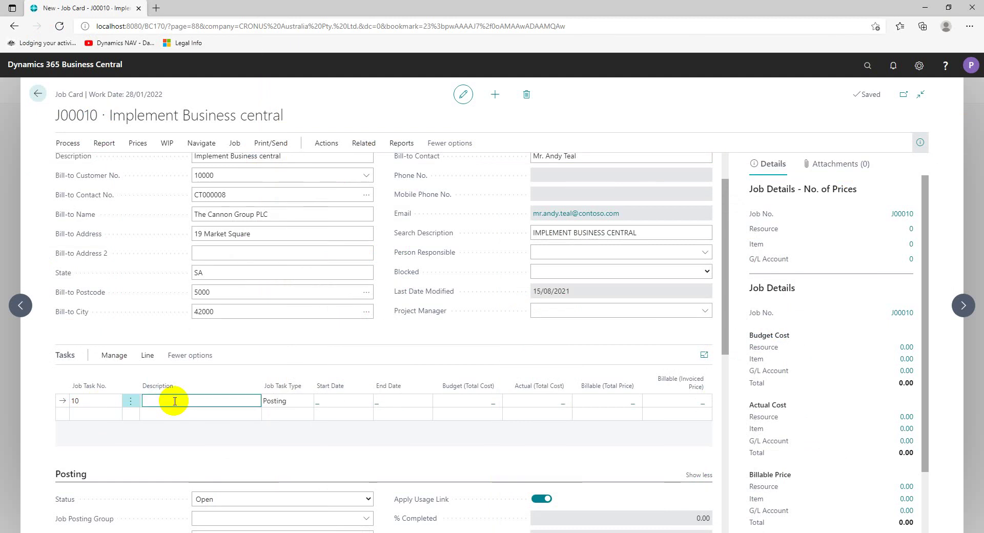
pyautogui.scroll(1, 279, 199)
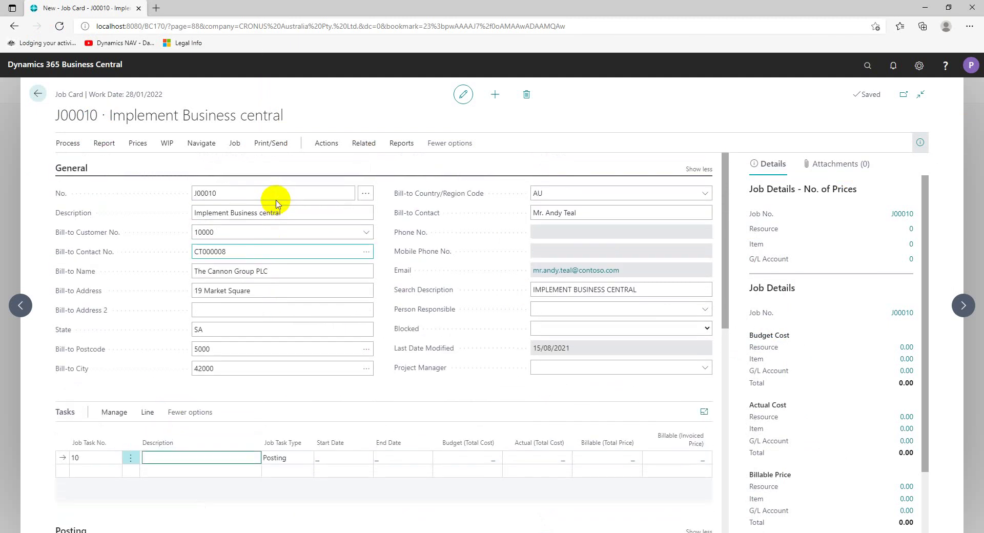
pyautogui.moveTo(288, 213); pyautogui.dragTo(176, 209)
pyautogui.hotkey('ctrl', 'c')
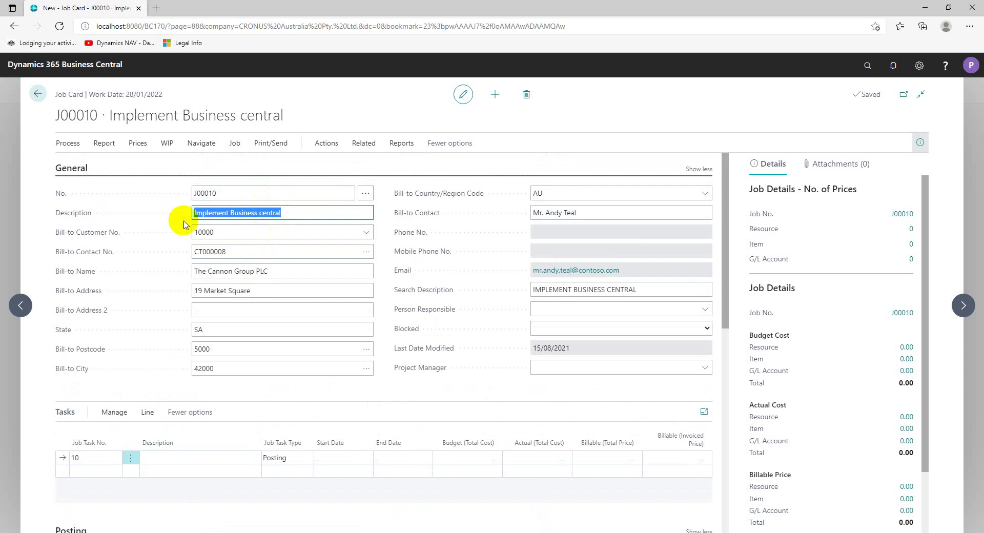
pyautogui.scroll(-2, 292, 440)
pyautogui.click(166, 344)
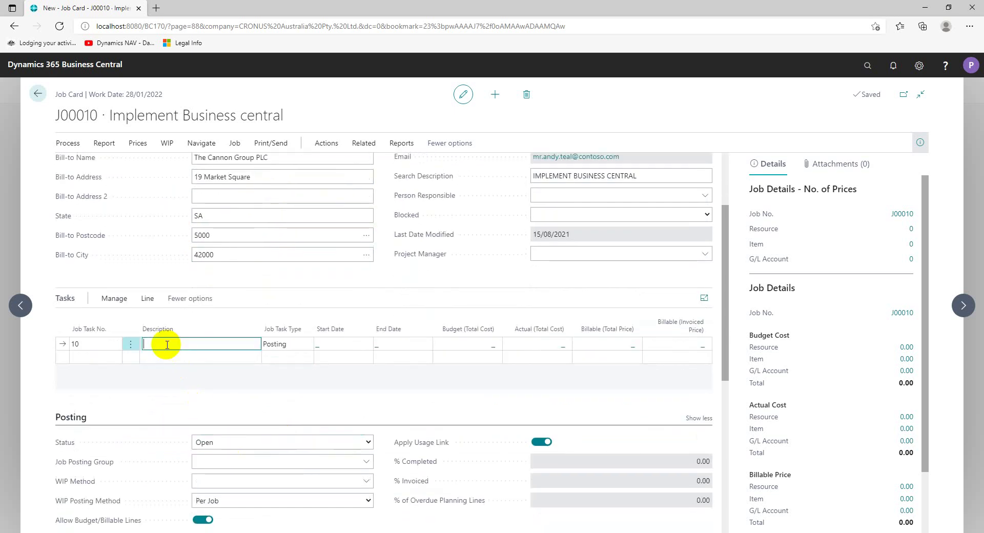
pyautogui.hotkey('ctrl', 'v')
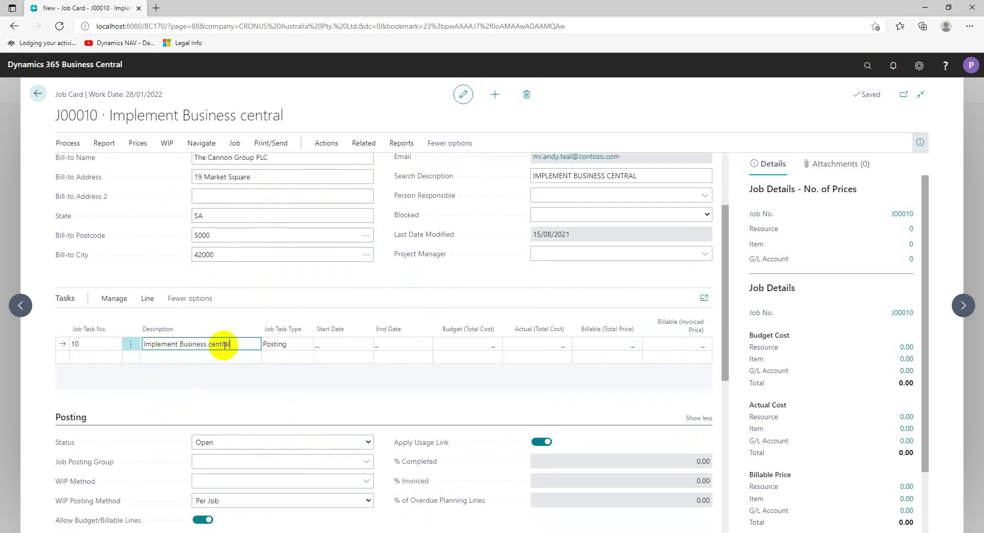
pyautogui.click(299, 344)
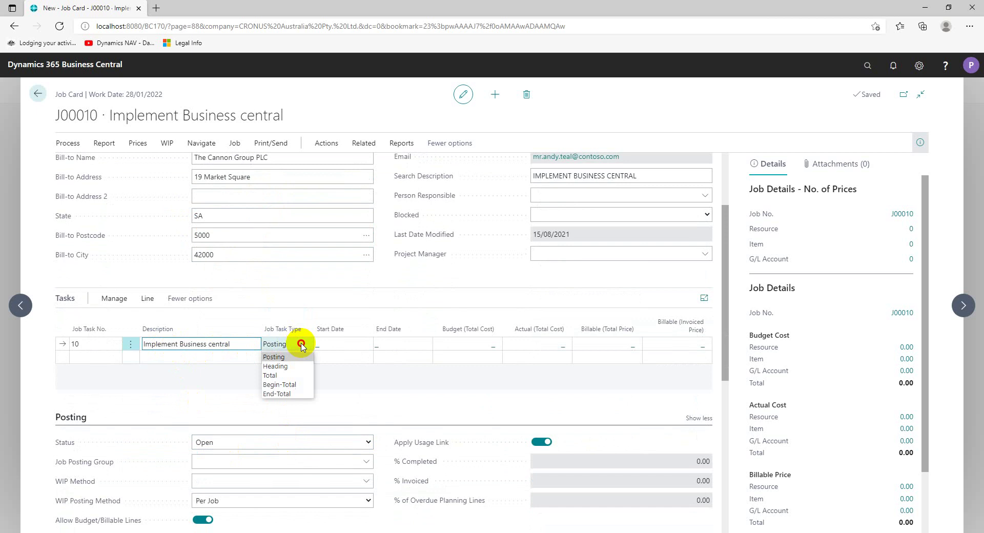
pyautogui.click(293, 385)
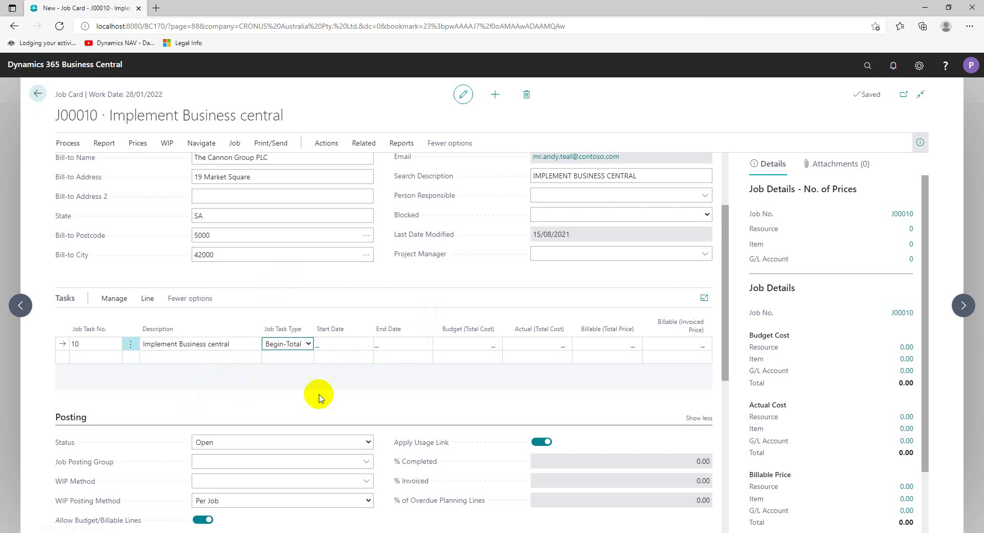
# Step: Add job task 20 with the description "Design & Blue print"
pyautogui.click(91, 358)
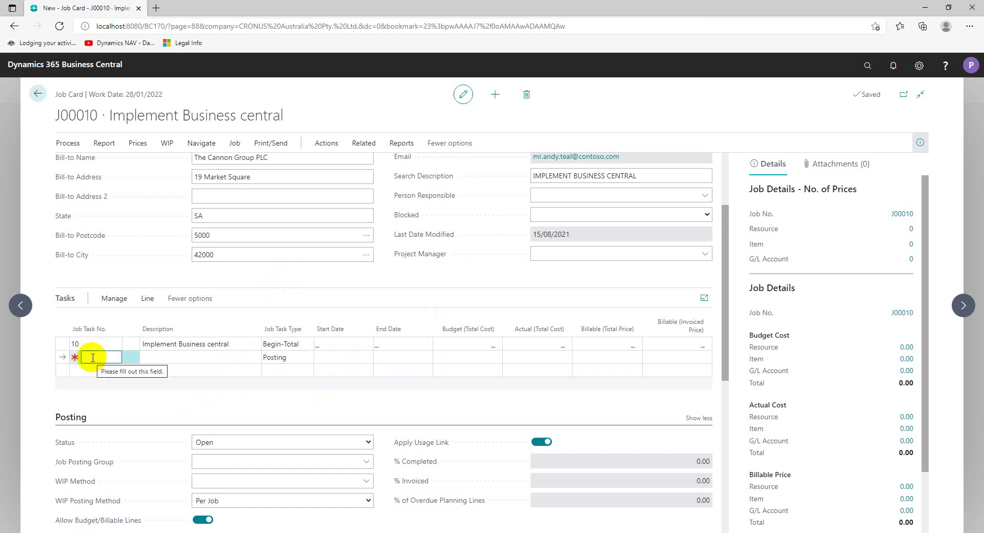
pyautogui.write('20')
pyautogui.press('Tab')
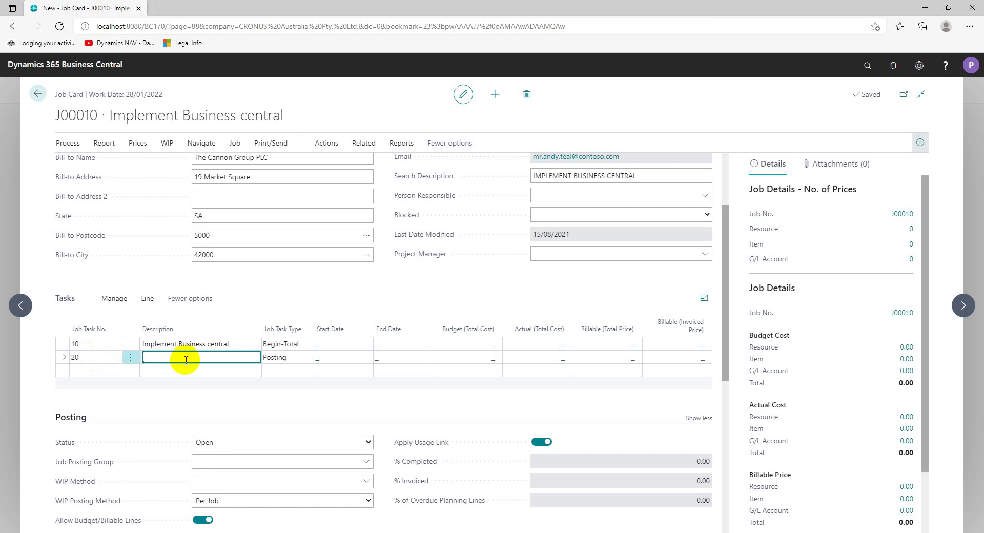
pyautogui.write('Design & Blue print')
# Step: Add job task 30 with the description "Data Migration"
pyautogui.click(83, 369)
pyautogui.write('30')
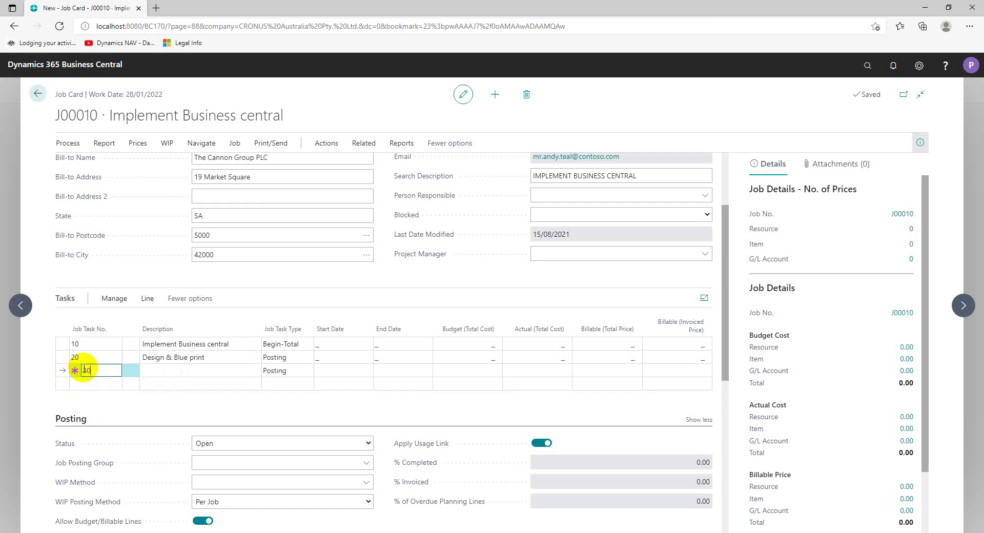
pyautogui.click(174, 371)
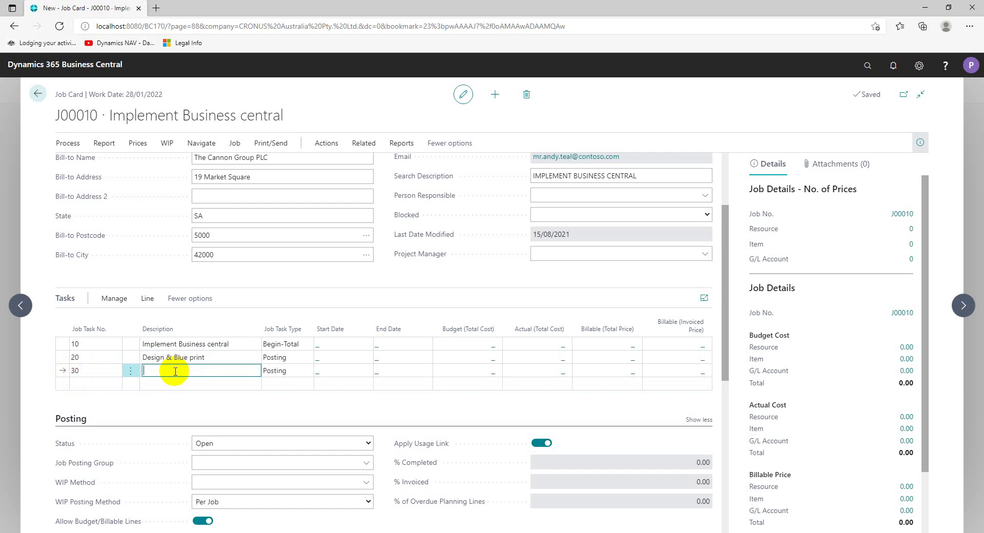
pyautogui.write('Data Migration')
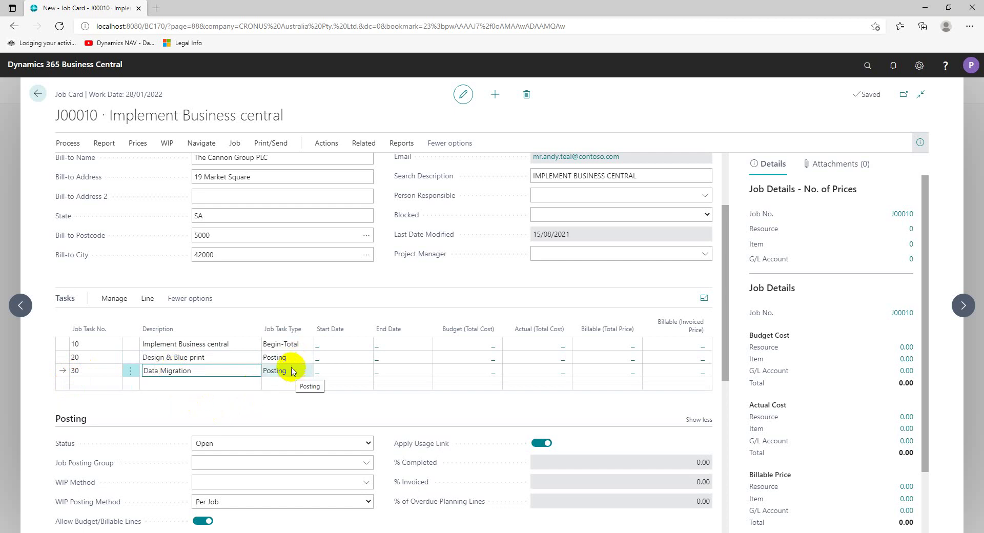
# Step: Add job task 40 with the description "Go Live & Training"
pyautogui.click(103, 388)
pyautogui.write('40')
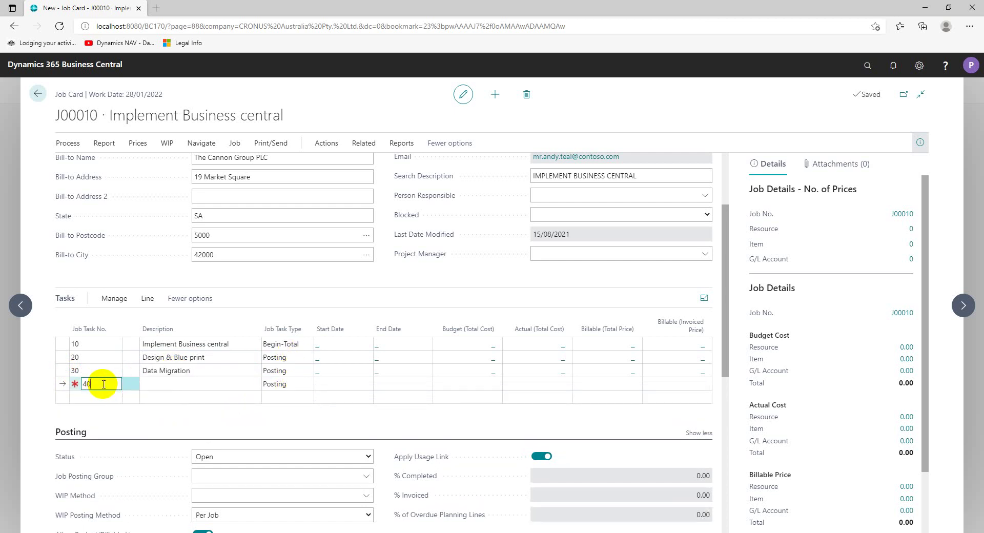
pyautogui.click(177, 384)
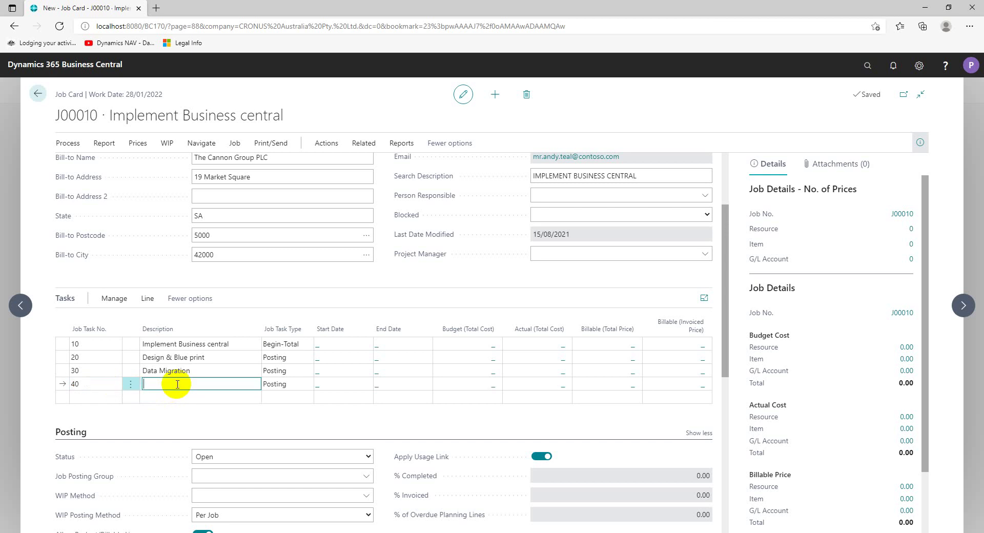
pyautogui.write('Go Live & Training')
# Step: Add job task 50, reusing task 10's description with an ending so it reads "Implement Business central, End"
pyautogui.click(101, 397)
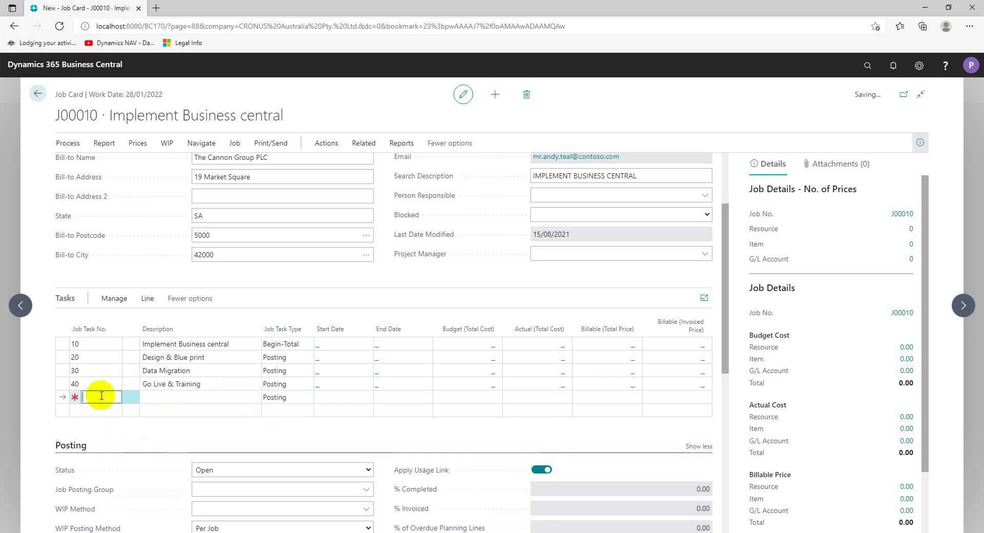
pyautogui.write('50')
pyautogui.press('Tab')
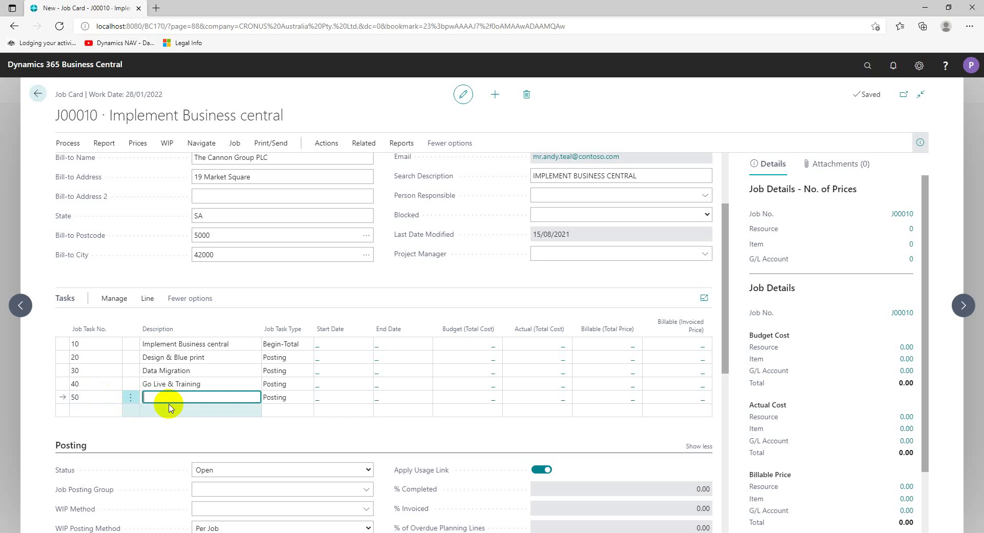
pyautogui.click(187, 344)
pyautogui.hotkey('ctrl', 'c')
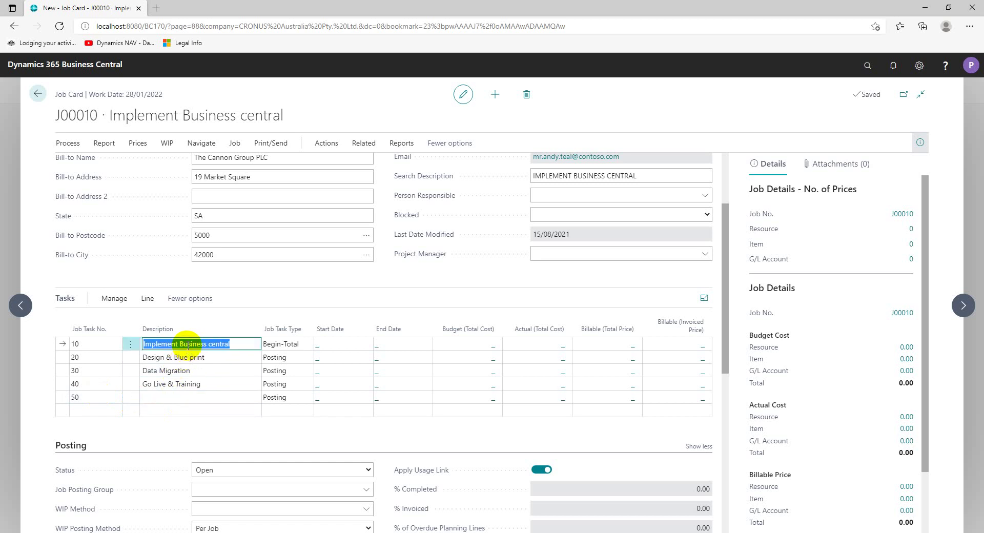
pyautogui.click(183, 397)
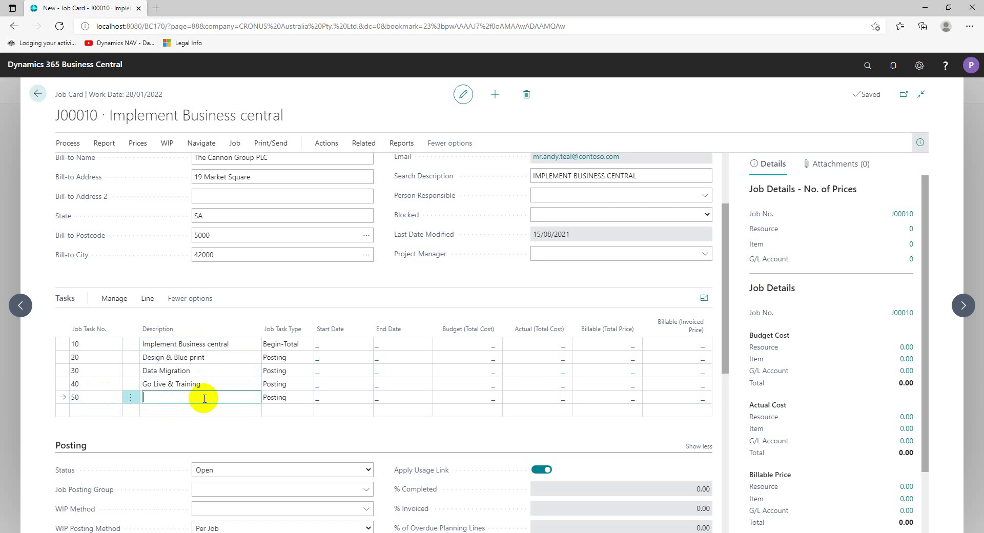
pyautogui.hotkey('ctrl', 'v')
pyautogui.write(', E')
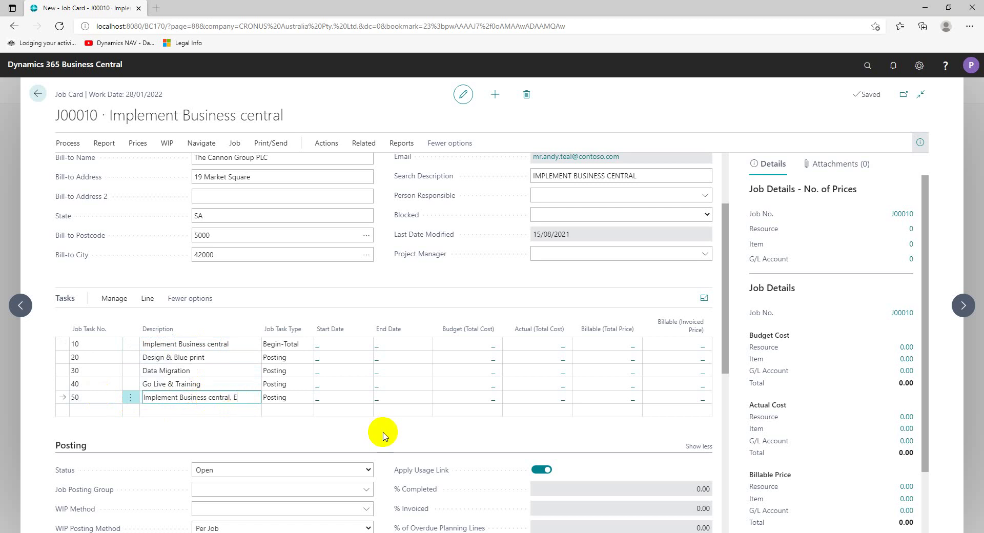
pyautogui.write('nd')
pyautogui.press('BackSpace')
pyautogui.write('nd')
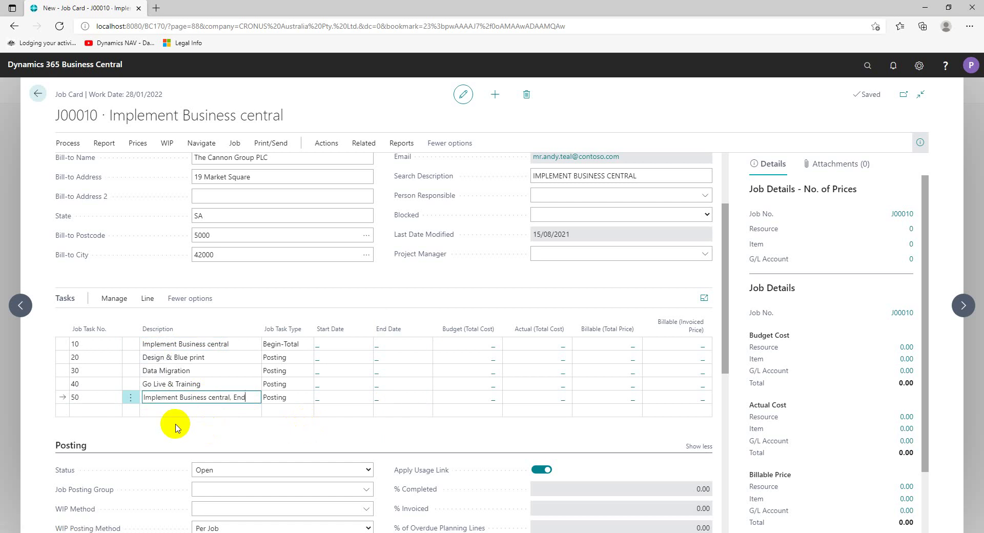
# Step: Review the STEPS slide in PowerPoint, and view task 10's Job Planning Lines in Business Central before returning to the job card
pyautogui.moveTo(983, 84); pyautogui.dragTo(375, 78)
pyautogui.click(708, 75)
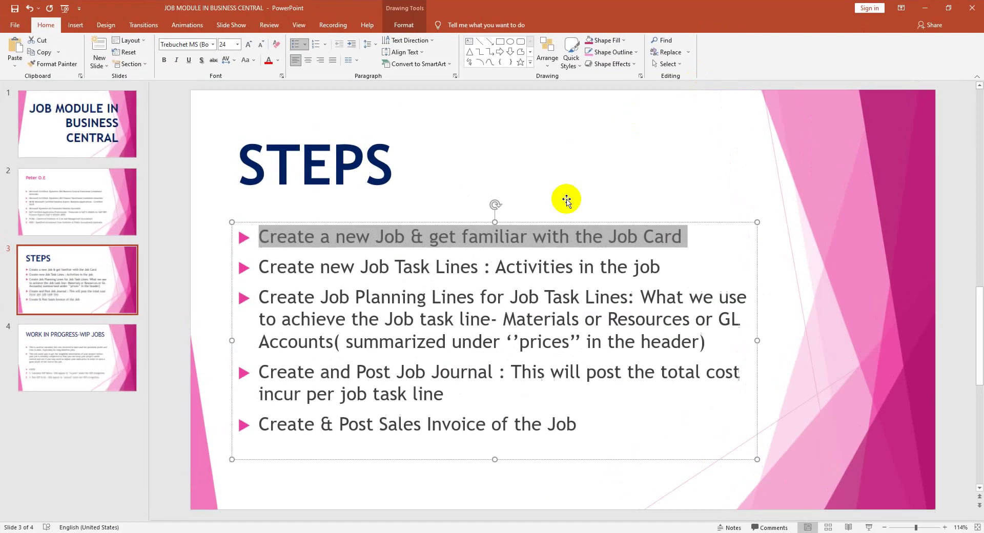
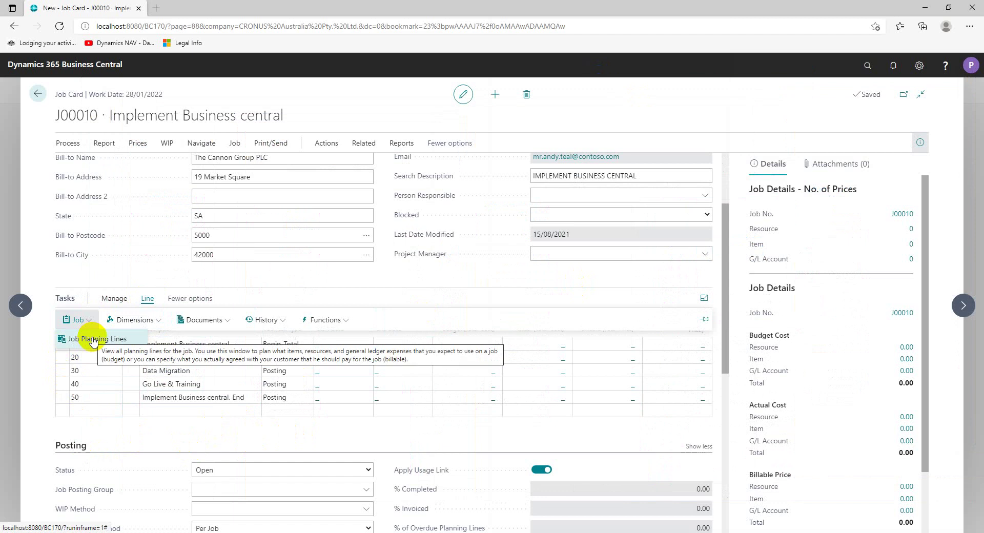
pyautogui.click(93, 340)
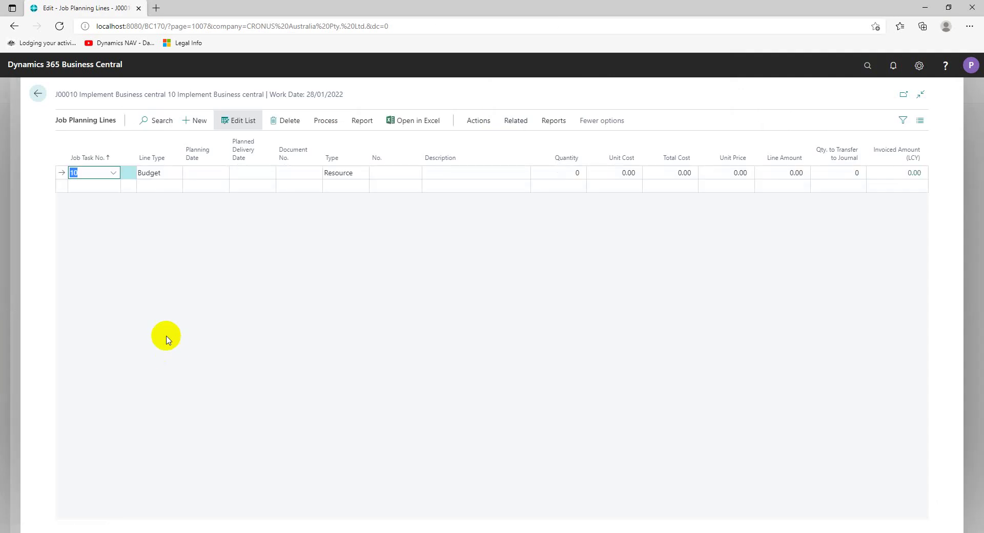
pyautogui.click(39, 94)
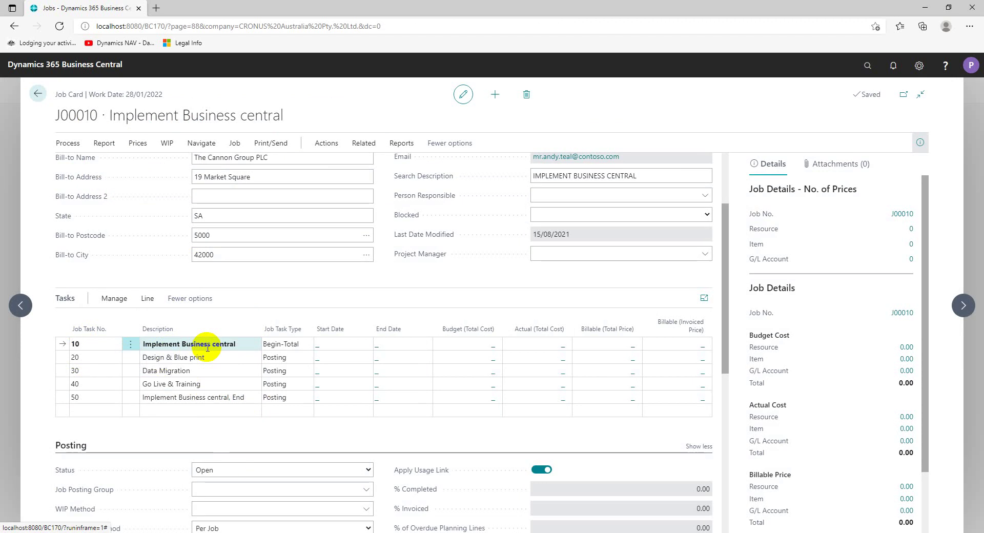
# Step: Run Indent Job Tasks on the job's task lines and accept the confirmation
pyautogui.click(149, 299)
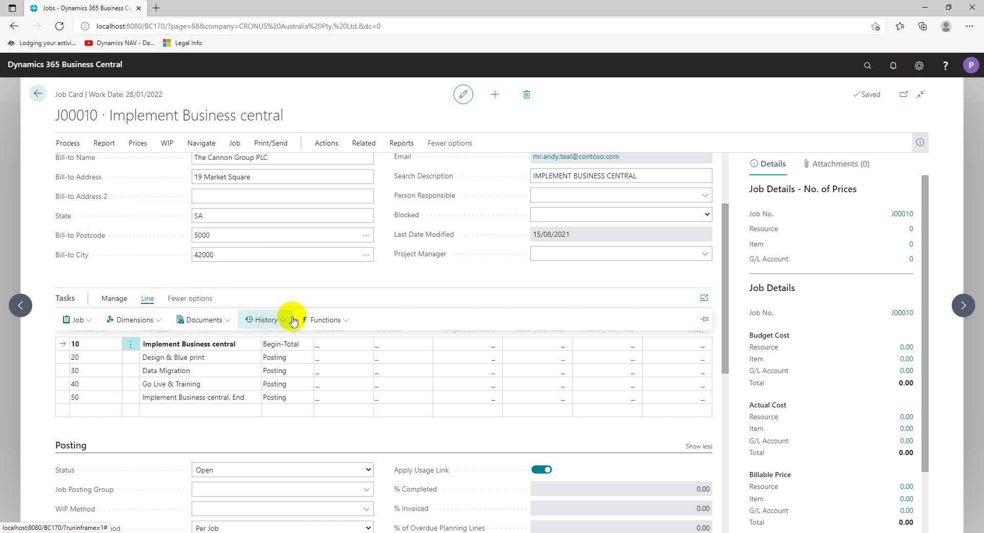
pyautogui.click(350, 320)
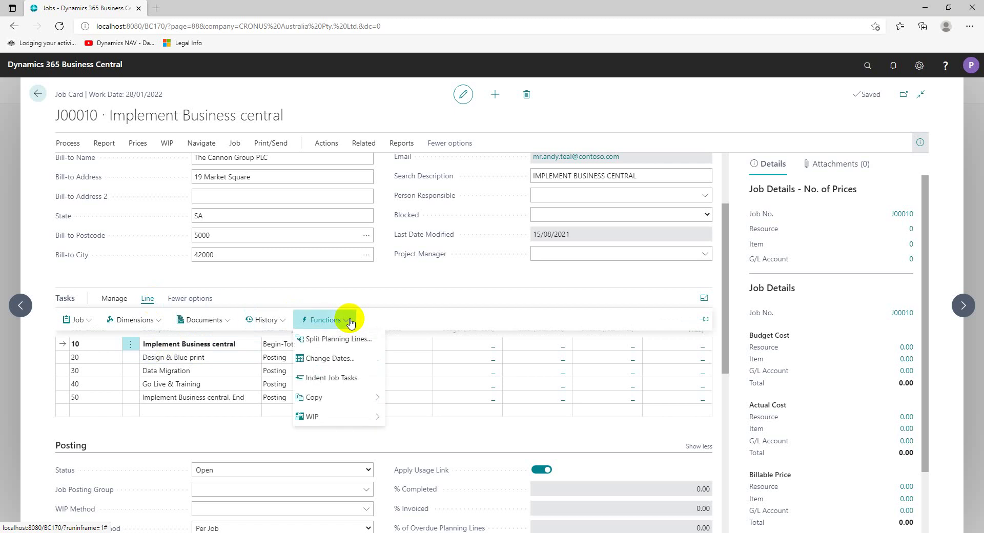
pyautogui.click(351, 378)
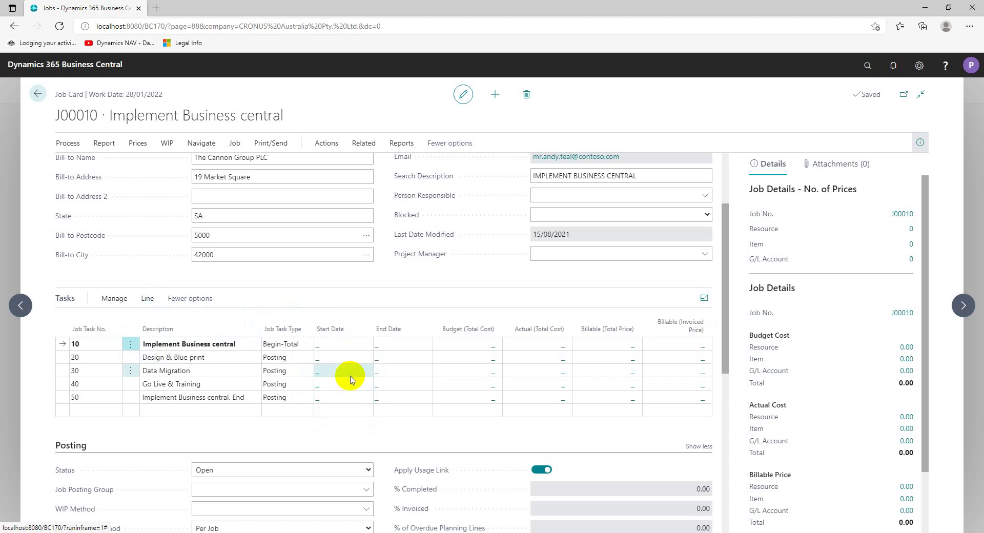
pyautogui.click(540, 341)
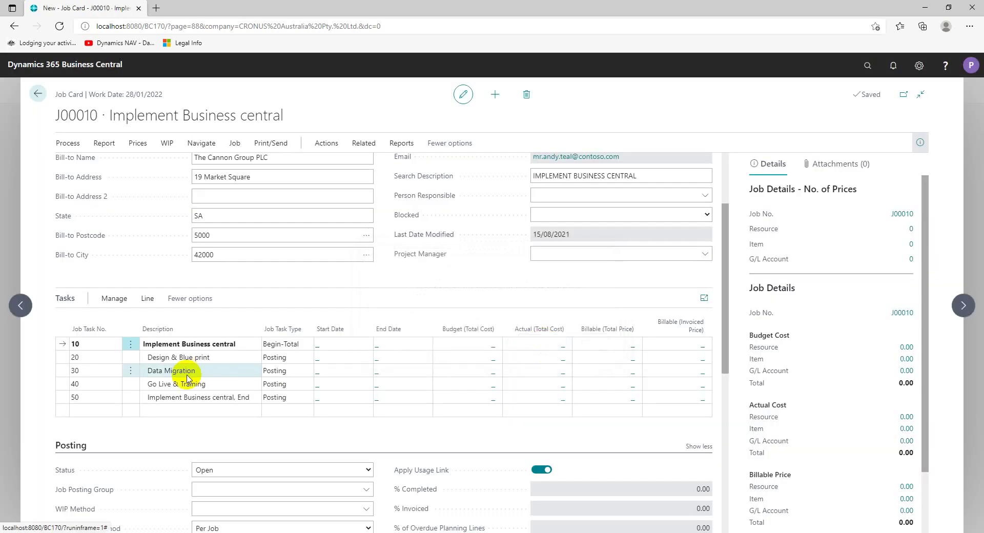
# Step: Try indenting the job tasks again from the task 50 line and accept the confirmation
pyautogui.scroll(-1, 400, 384)
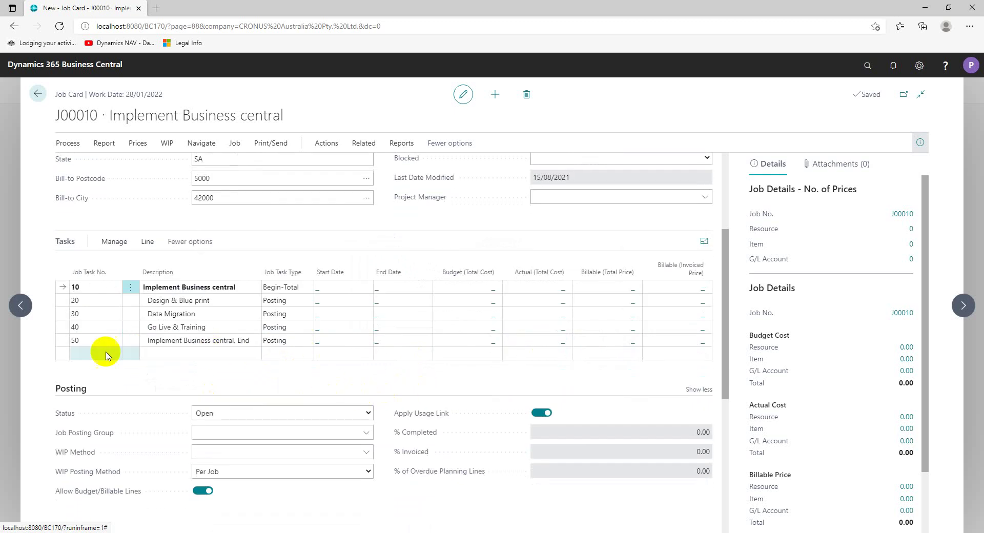
pyautogui.click(58, 341)
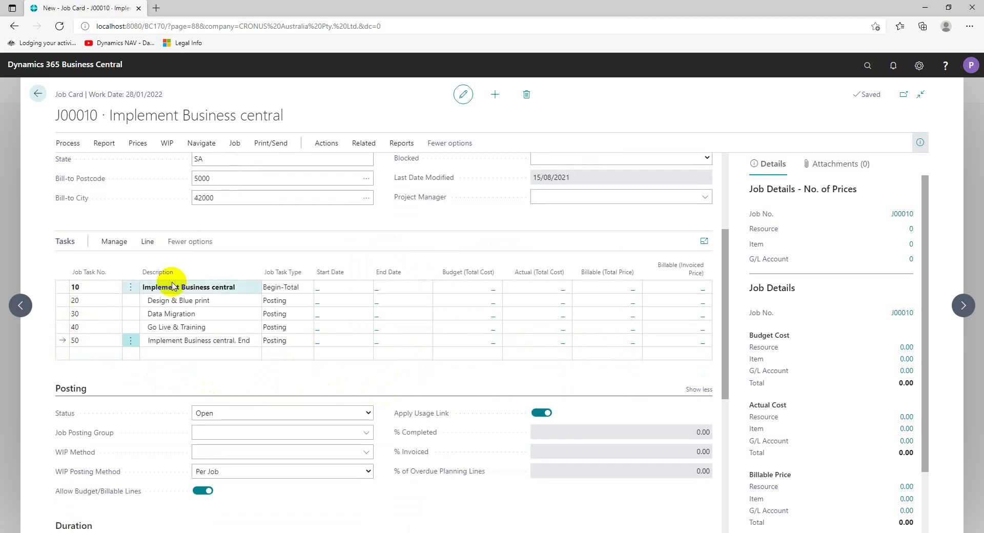
pyautogui.click(146, 243)
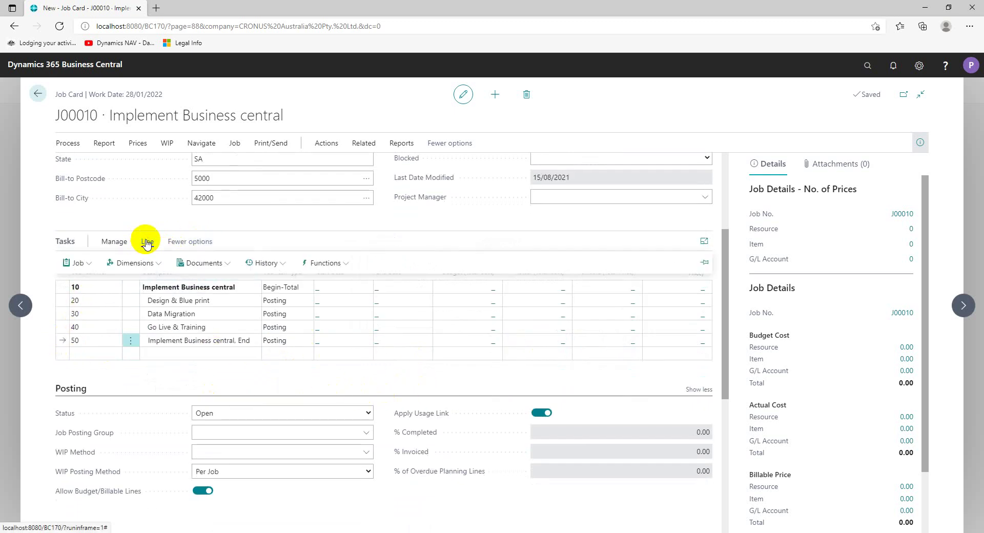
pyautogui.click(344, 264)
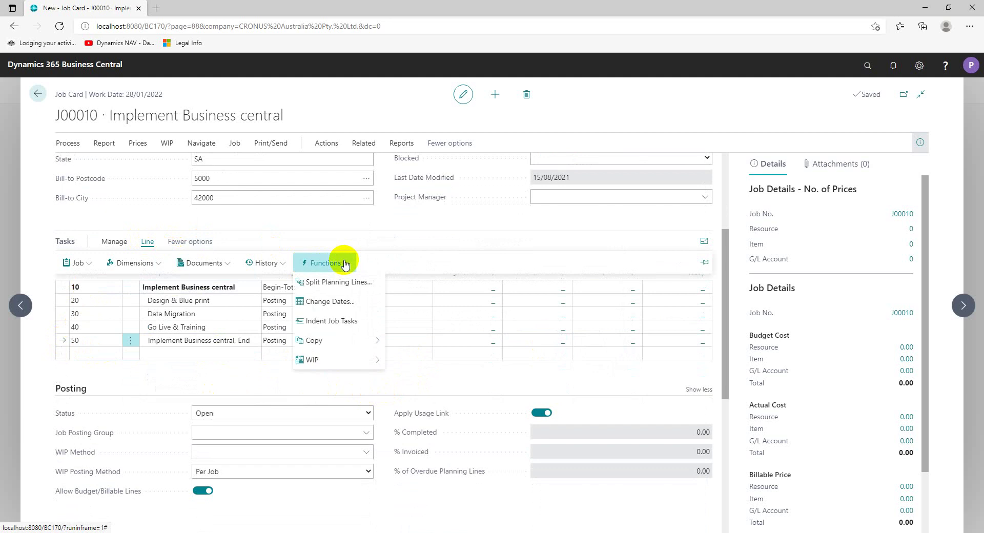
pyautogui.click(328, 320)
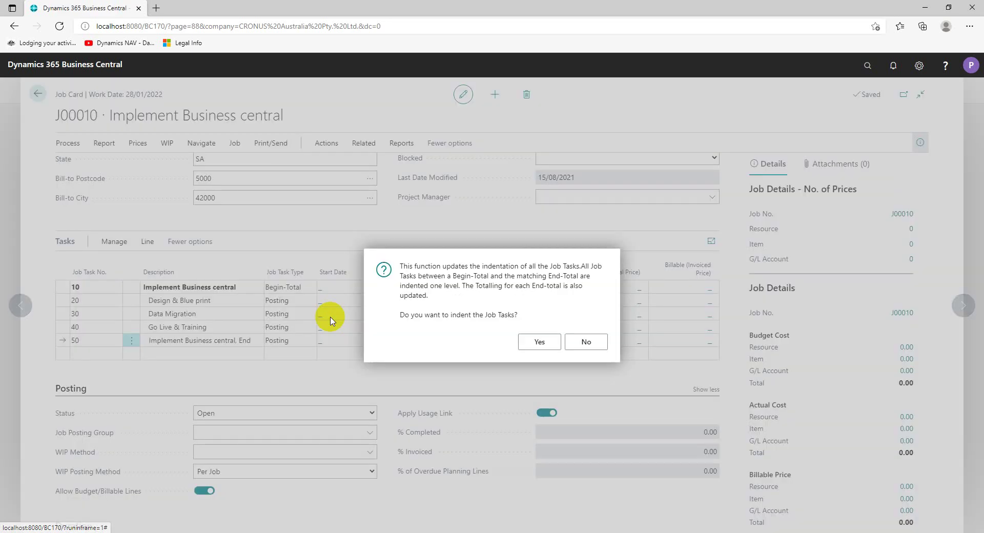
pyautogui.click(540, 342)
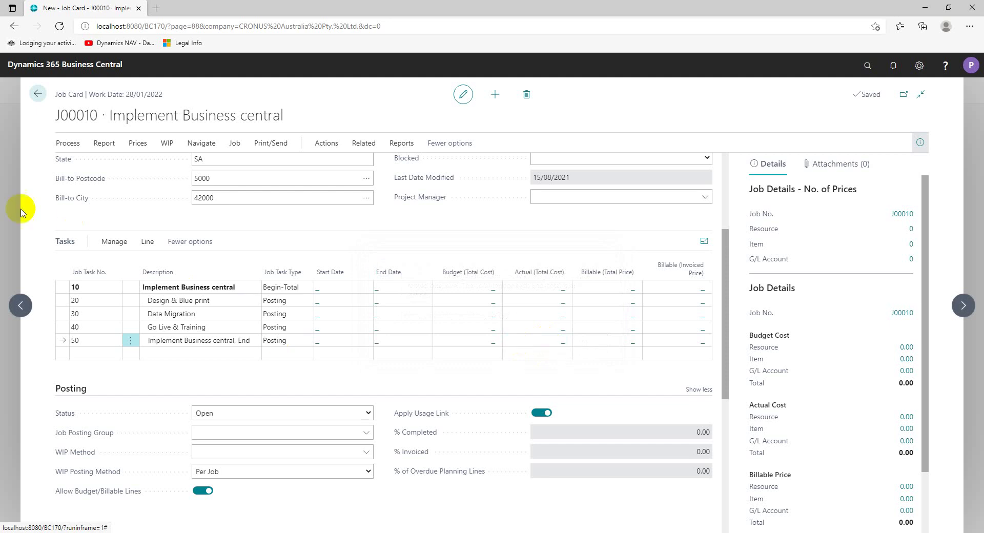
# Step: Reopen job J00010 from the jobs list and set task 50's Job Task Type to End-Total
pyautogui.click(37, 94)
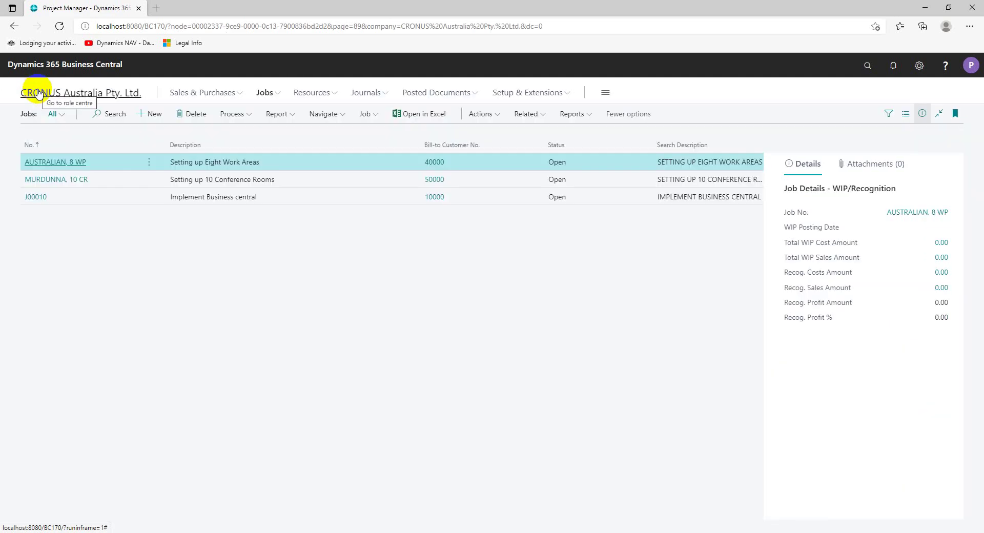
pyautogui.click(35, 199)
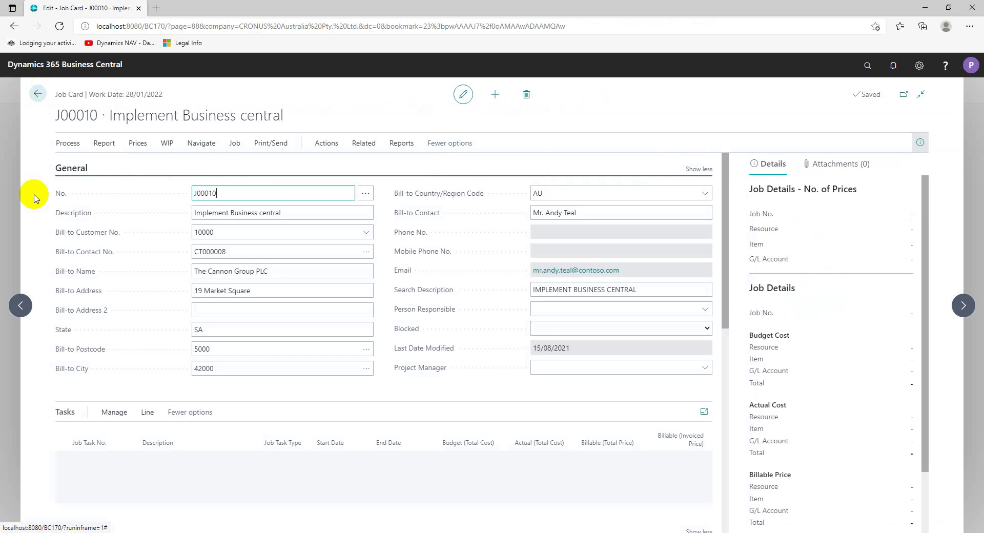
pyautogui.scroll(-3, 263, 290)
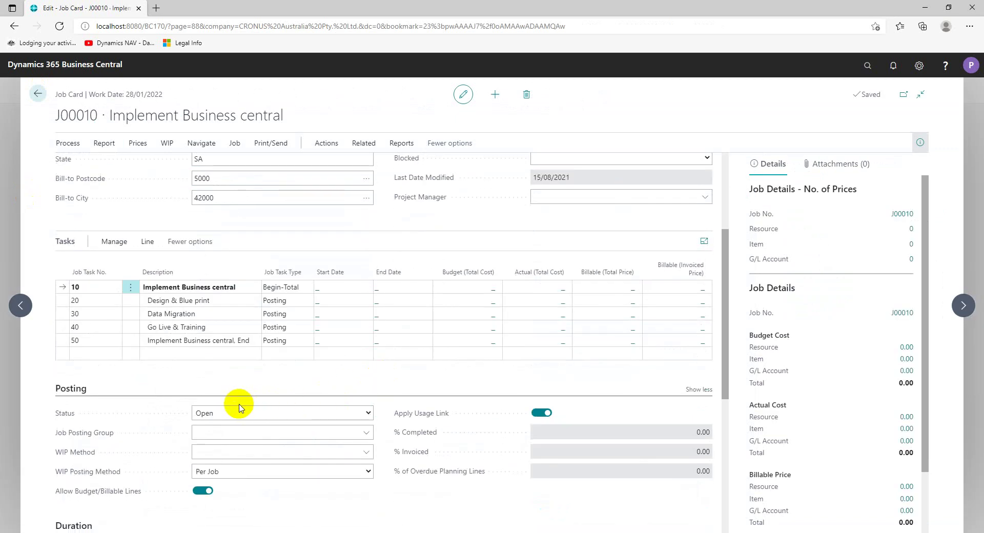
pyautogui.click(296, 345)
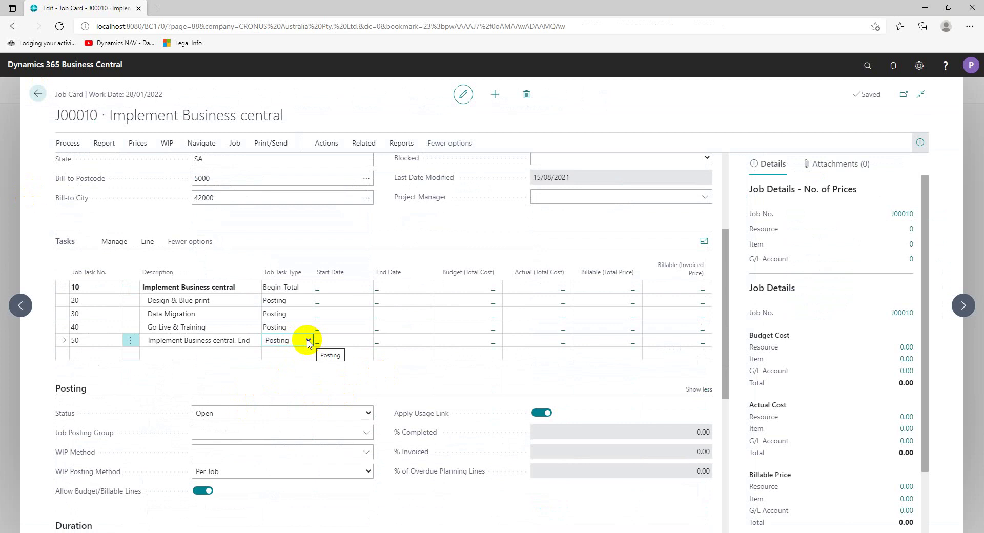
pyautogui.click(308, 342)
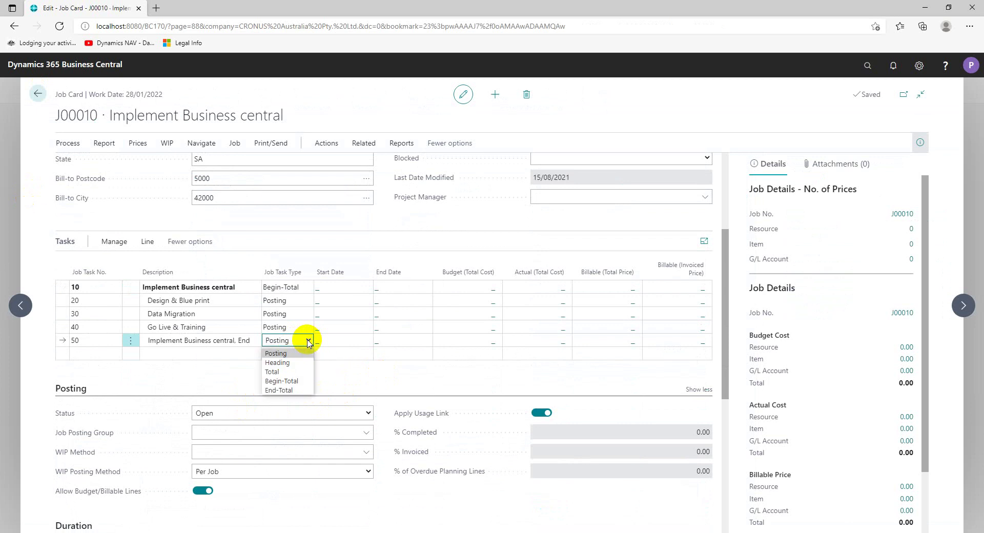
pyautogui.click(294, 391)
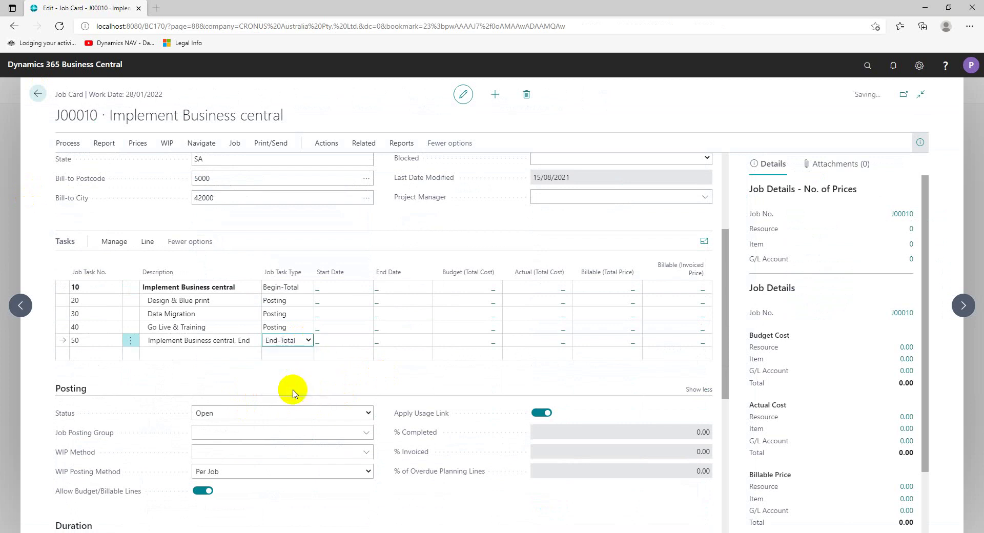
# Step: Run Indent Job Tasks on the job's task lines with task 50 as End-Total, accepting the confirmation
pyautogui.click(148, 241)
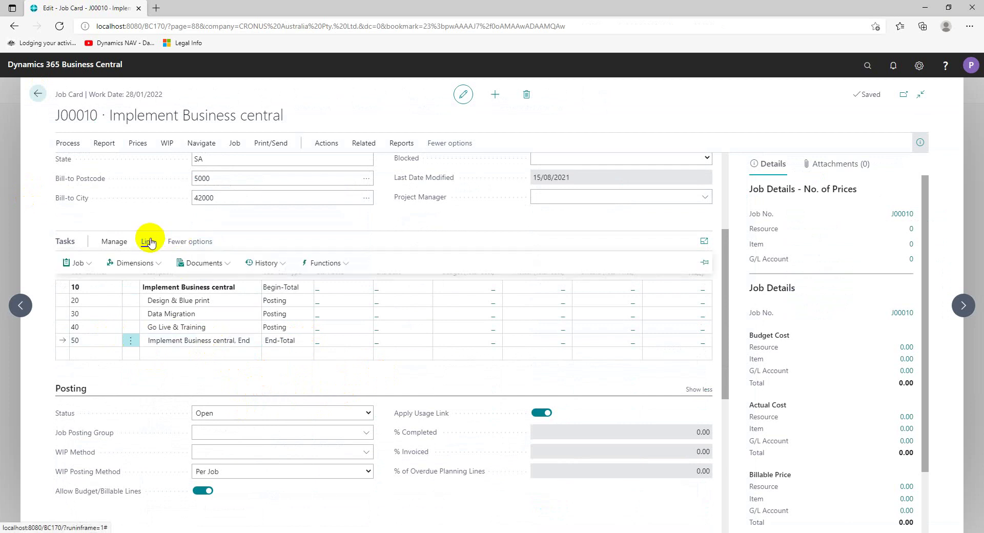
pyautogui.click(343, 263)
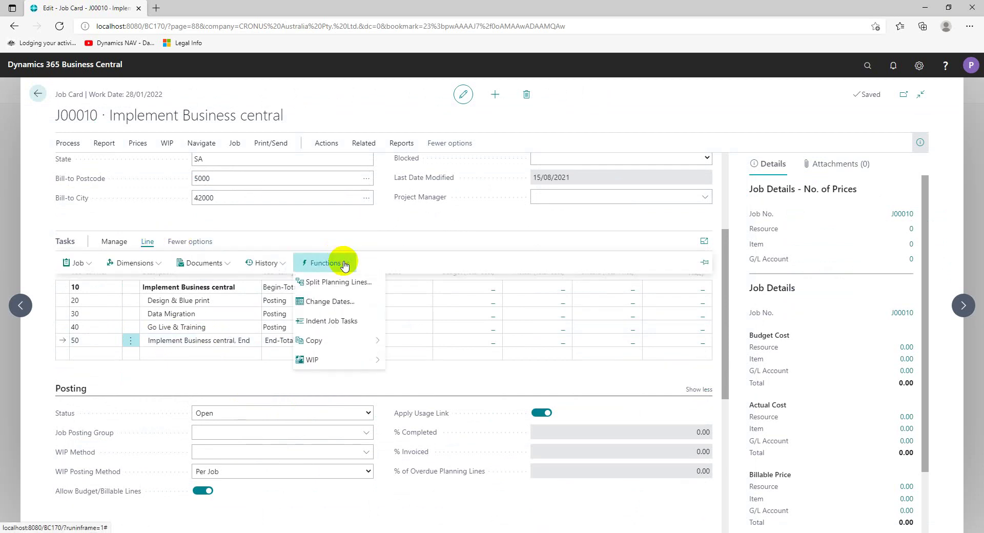
pyautogui.click(343, 322)
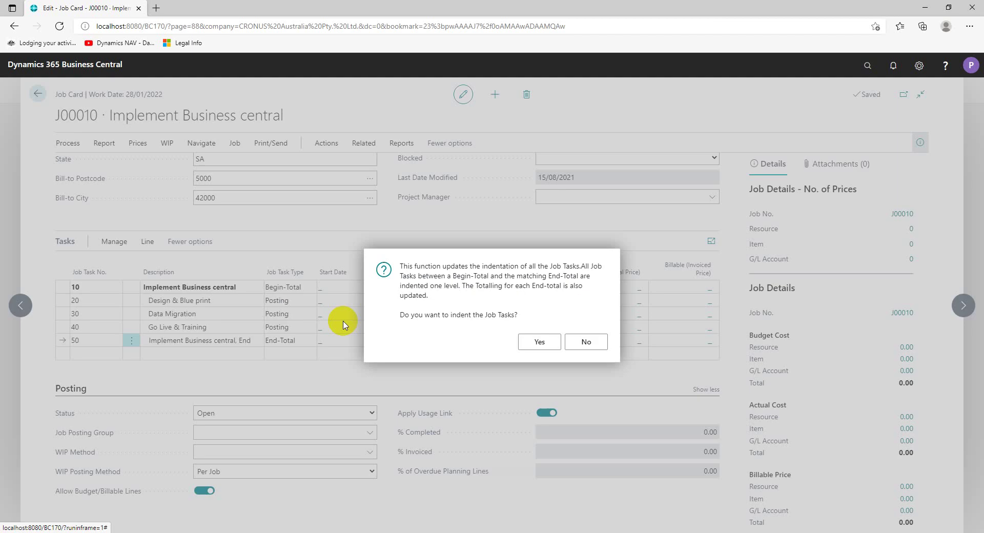
pyautogui.click(539, 341)
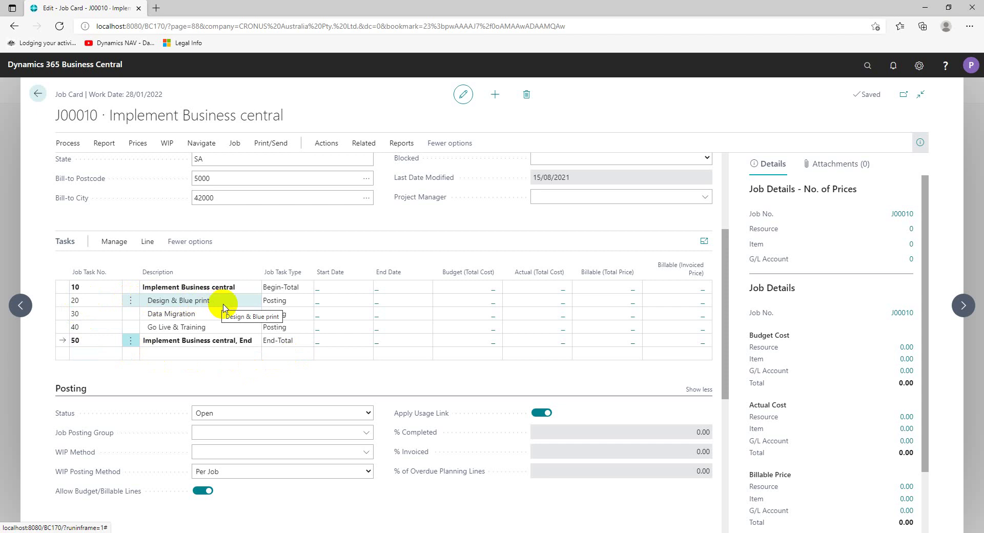
# Step: Look through the job card's actions and view the Job Planning Lines page before returning to the card
pyautogui.scroll(2, 218, 307)
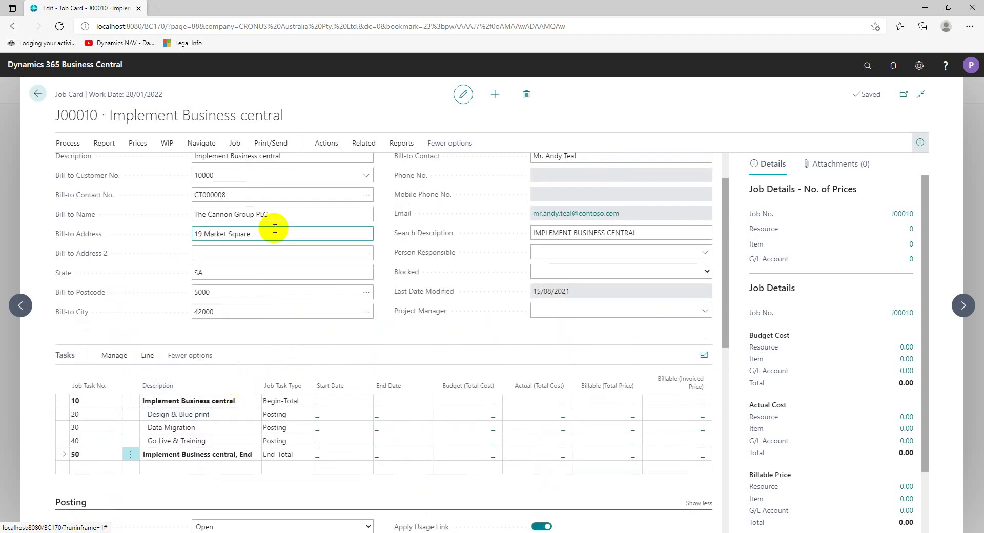
pyautogui.click(327, 142)
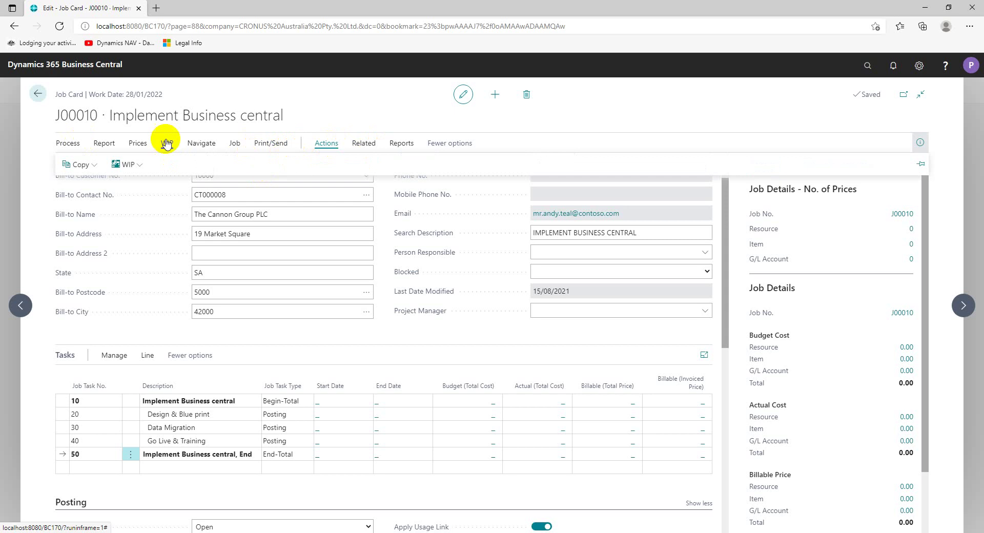
pyautogui.click(68, 144)
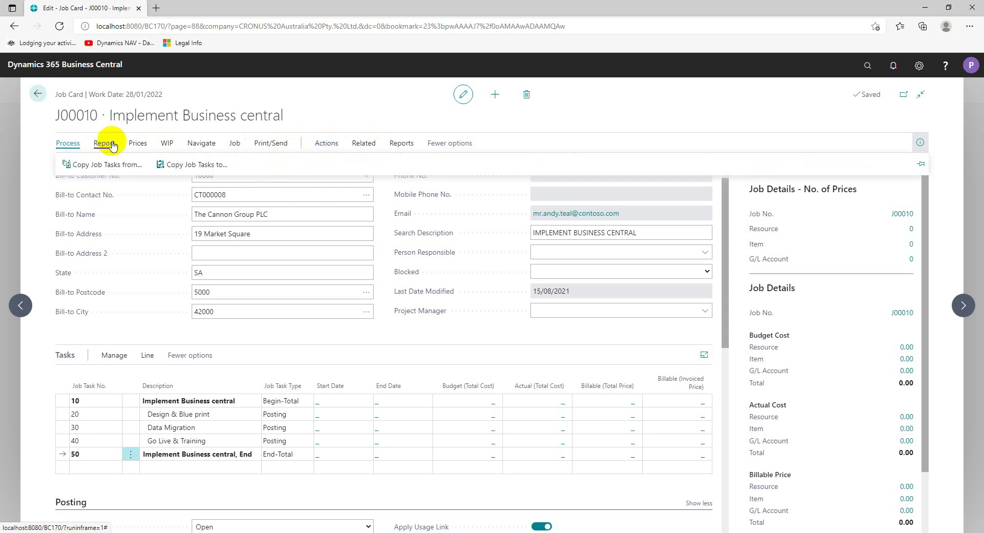
pyautogui.click(200, 144)
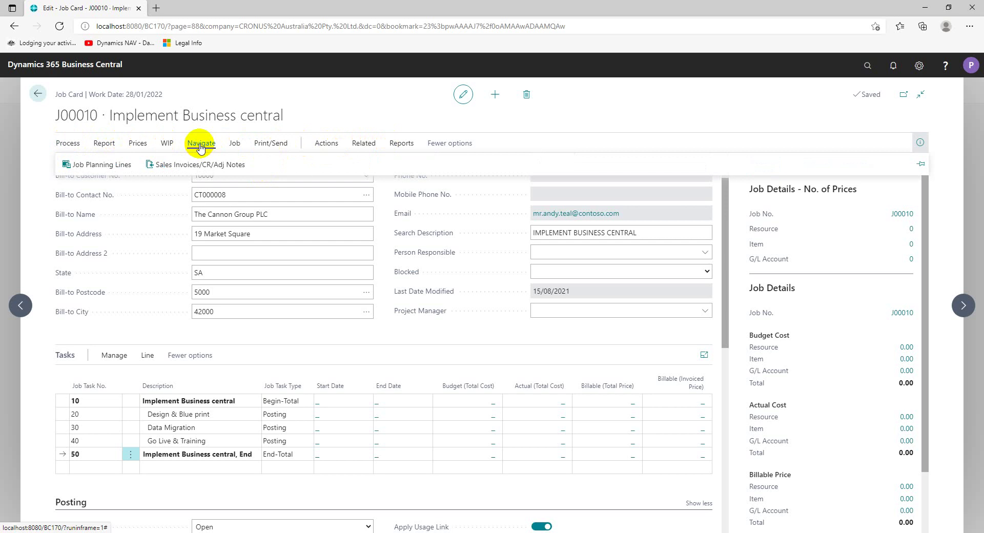
pyautogui.click(114, 164)
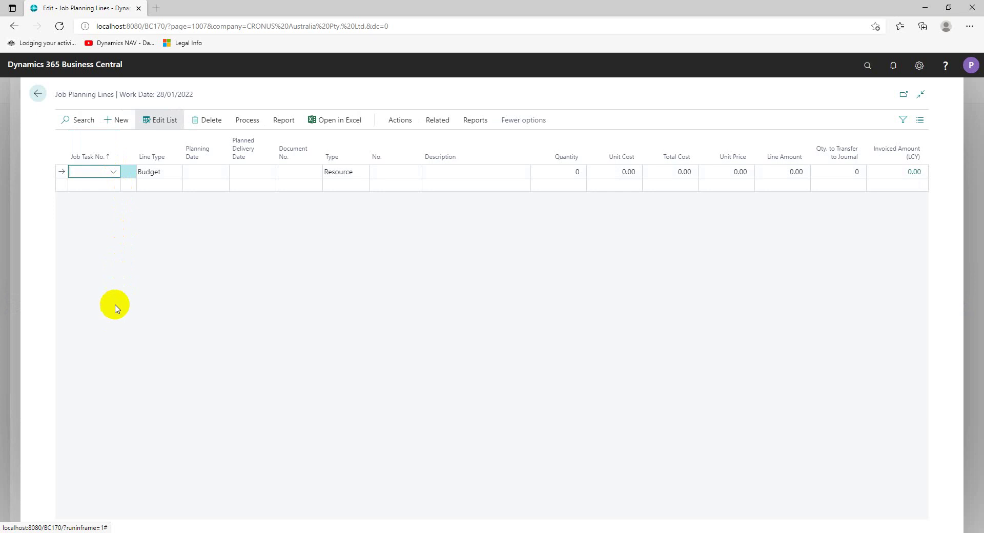
pyautogui.click(39, 94)
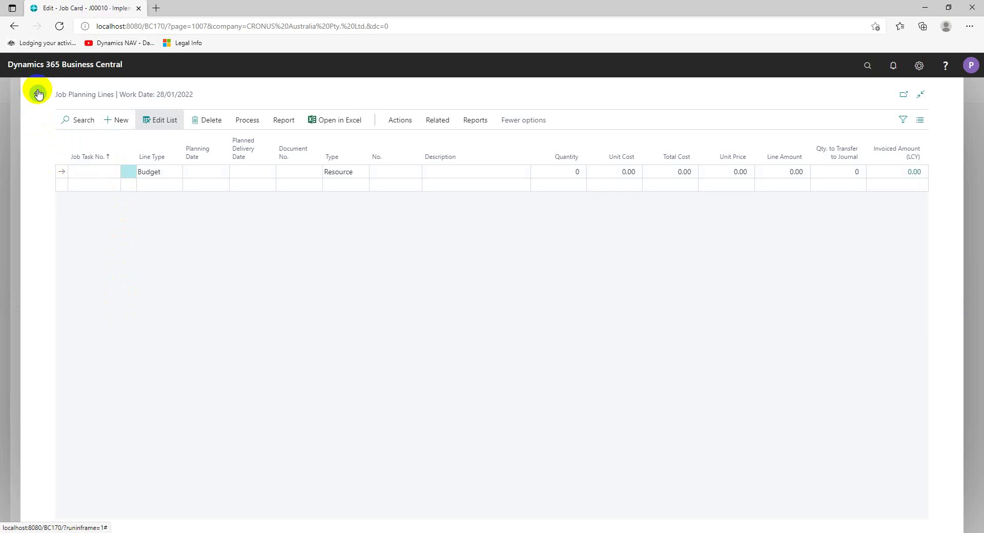
pyautogui.scroll(1, 404, 335)
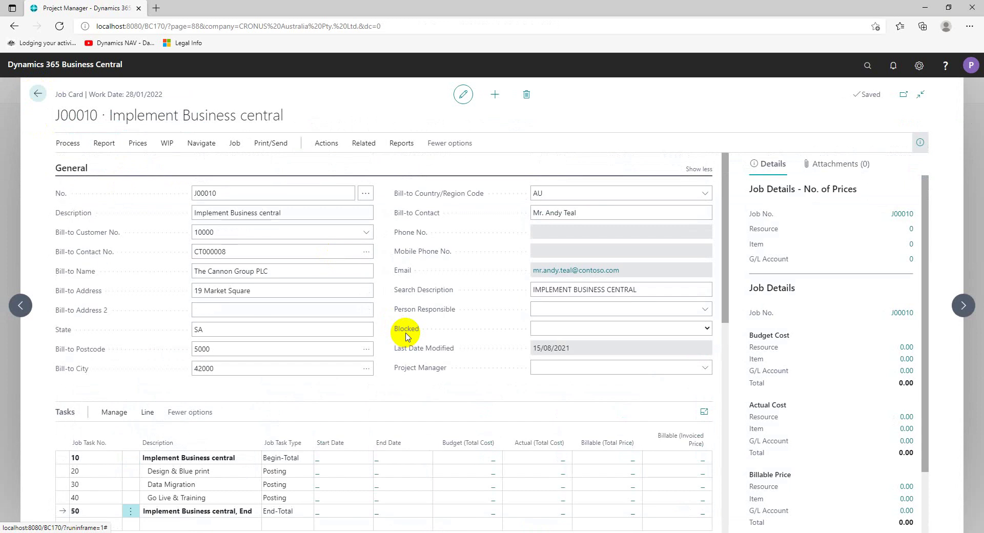
# Step: Open the job's planning lines and create a line for job task 20 with line type Both Budget and Billable
pyautogui.click(139, 144)
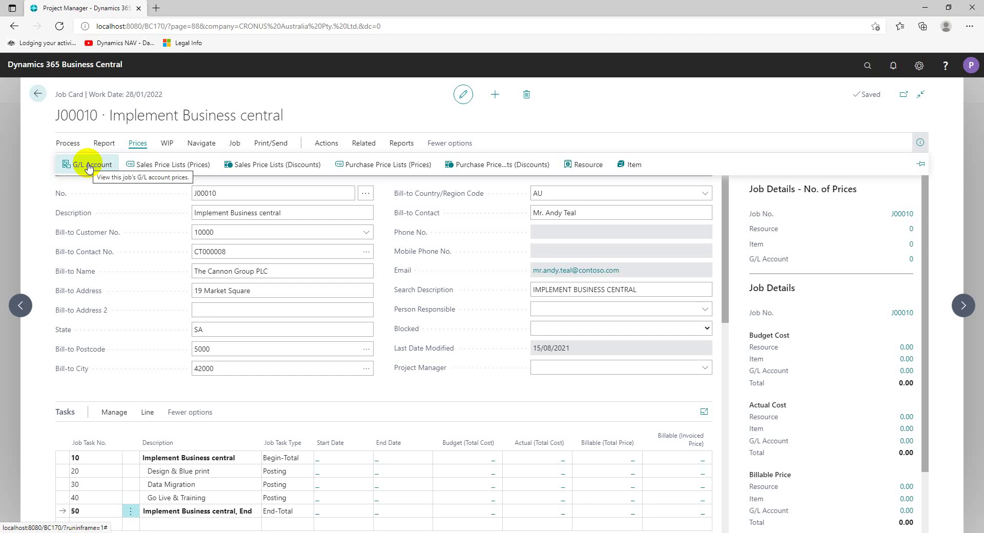
pyautogui.click(67, 143)
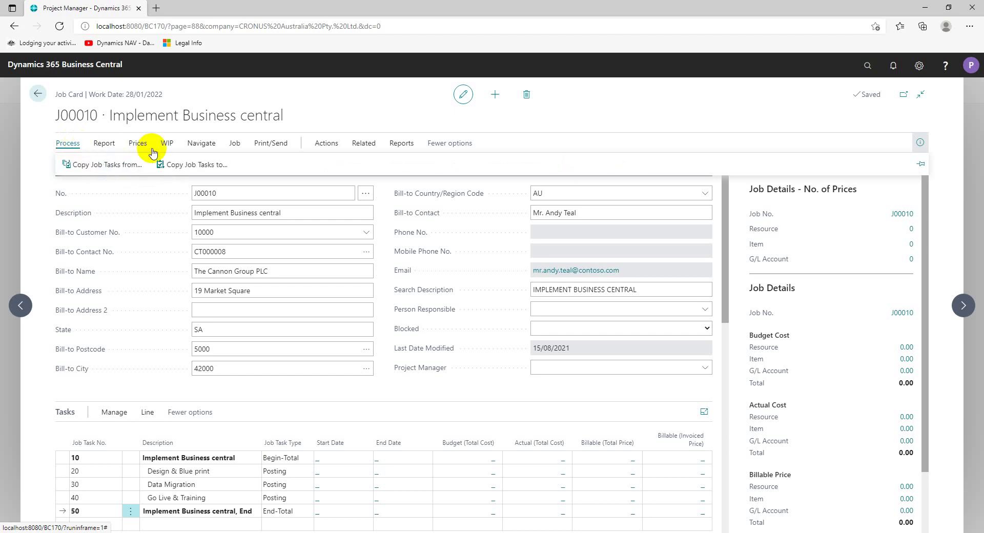
pyautogui.click(201, 143)
pyautogui.click(125, 165)
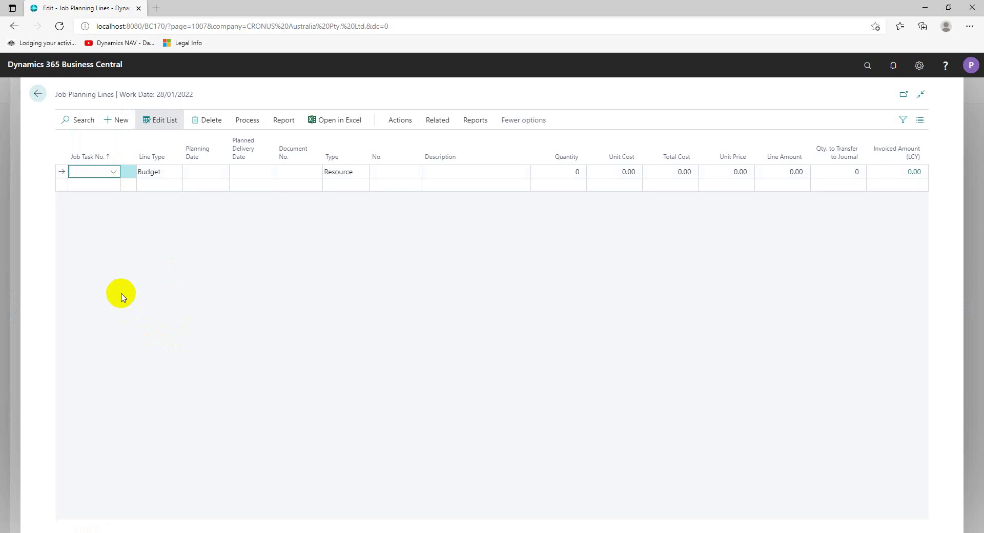
pyautogui.click(115, 172)
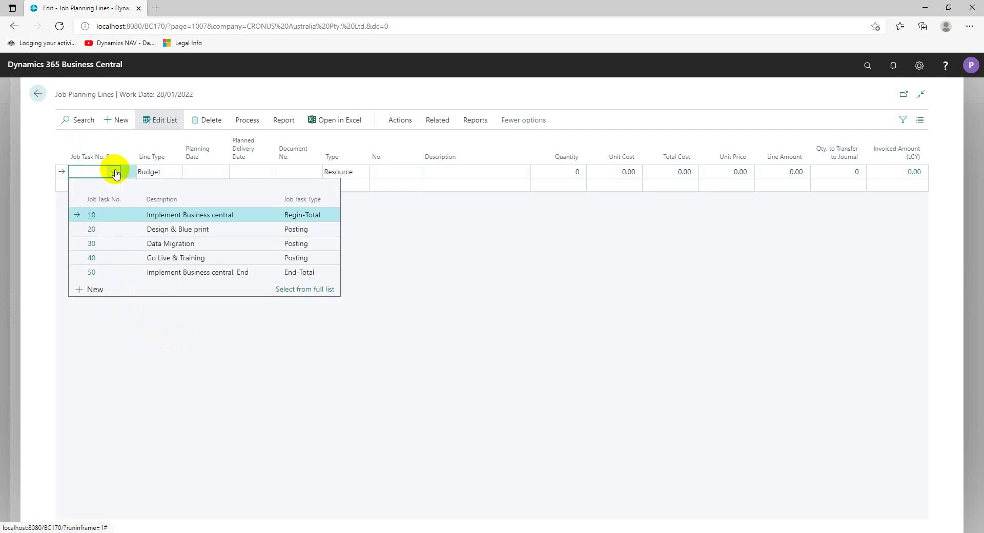
pyautogui.click(170, 231)
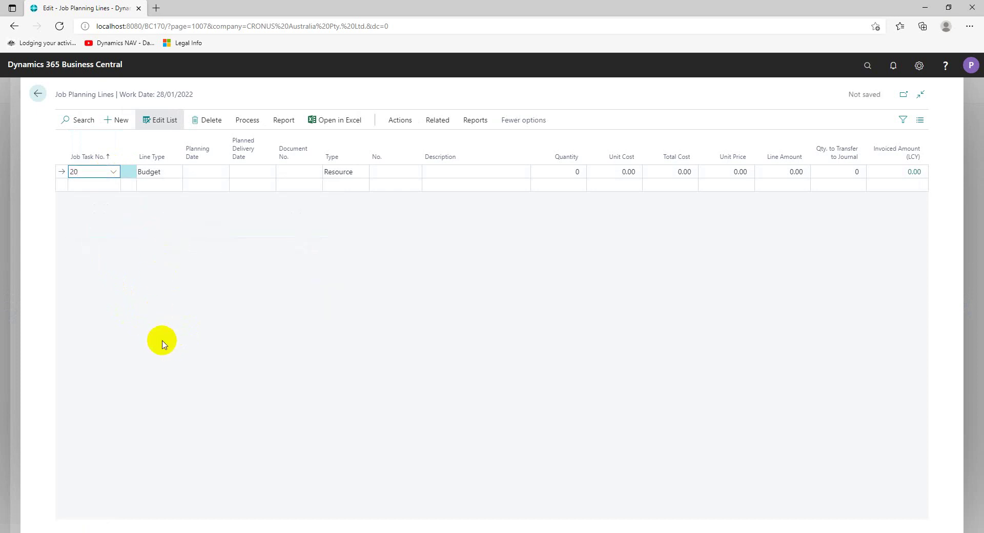
pyautogui.click(165, 173)
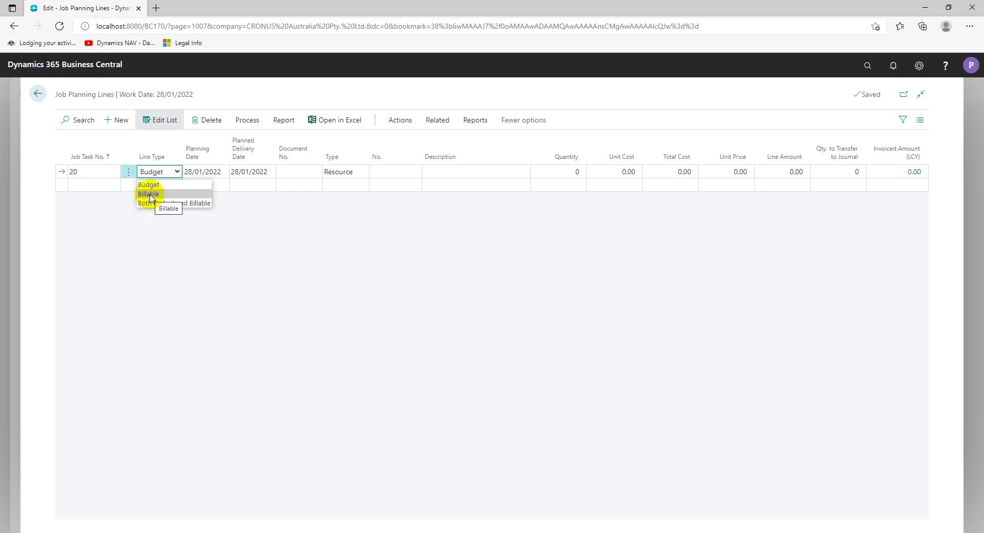
pyautogui.click(188, 204)
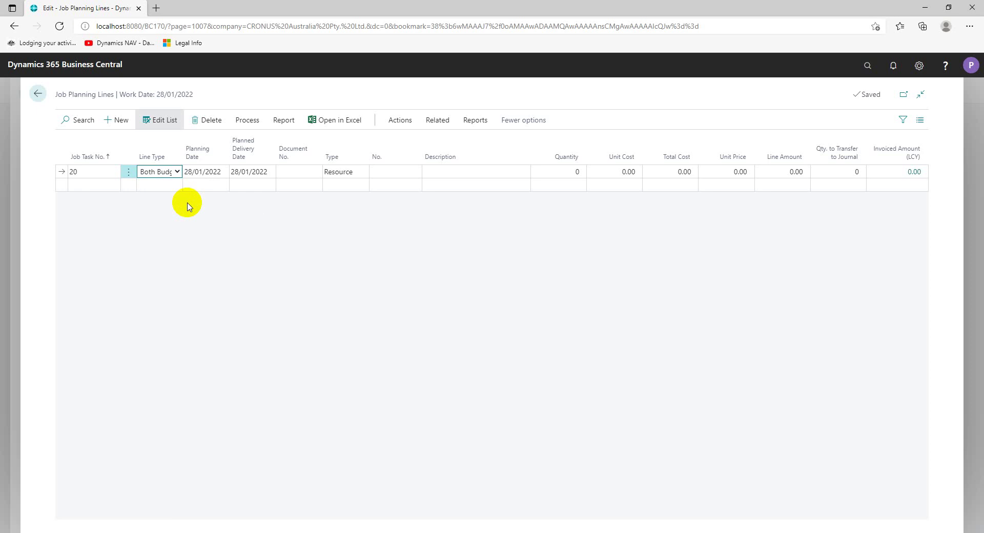
# Step: Enter 100 as the Document No. of task 20's planning line
pyautogui.click(296, 171)
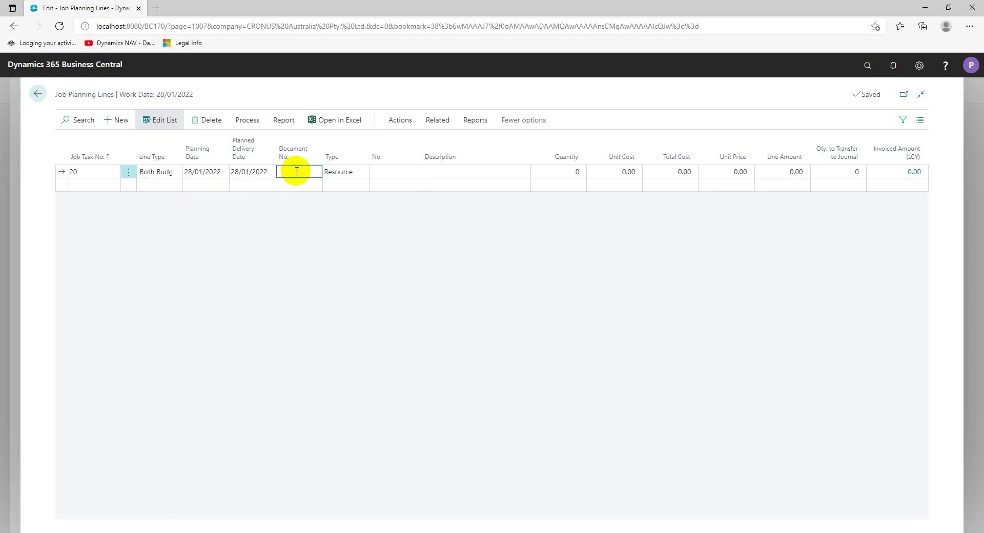
pyautogui.write('012456')
pyautogui.press('BackSpace')
pyautogui.press('BackSpace')
pyautogui.press('BackSpace')
pyautogui.press('BackSpace')
pyautogui.press('BackSpace')
pyautogui.press('BackSpace')
pyautogui.write('100')
pyautogui.press('Tab')
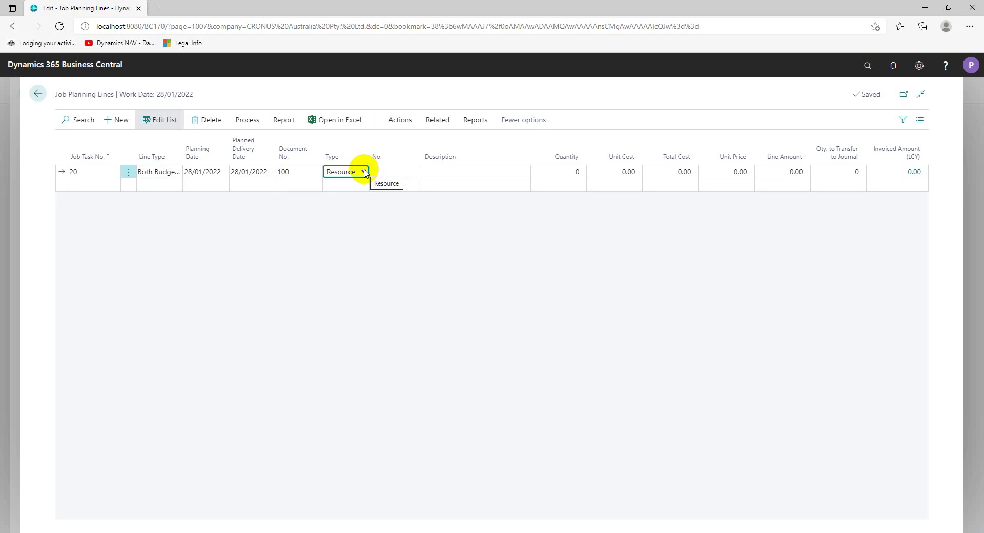
# Step: Keep Resource as the Type of task 20's planning line and look up the available resource numbers
pyautogui.click(364, 172)
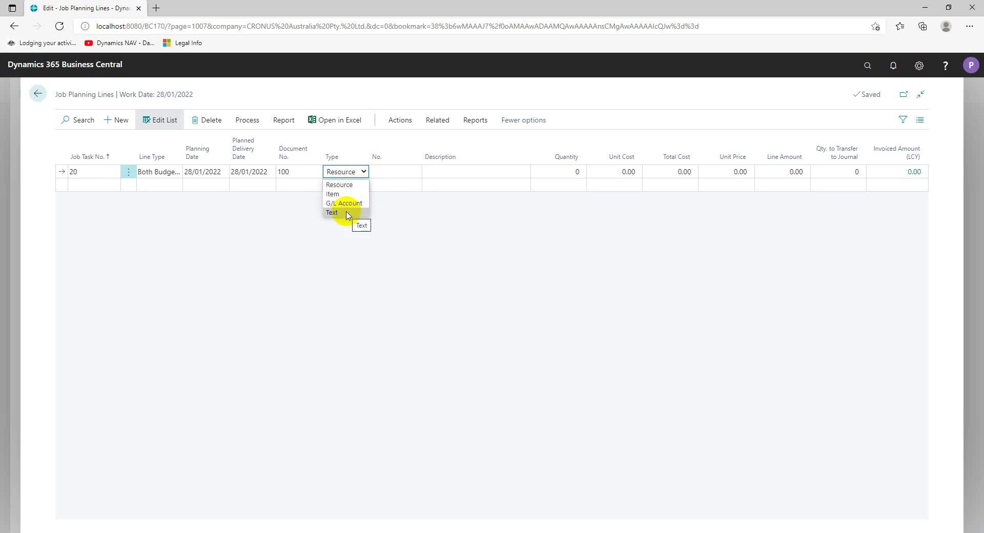
pyautogui.click(353, 186)
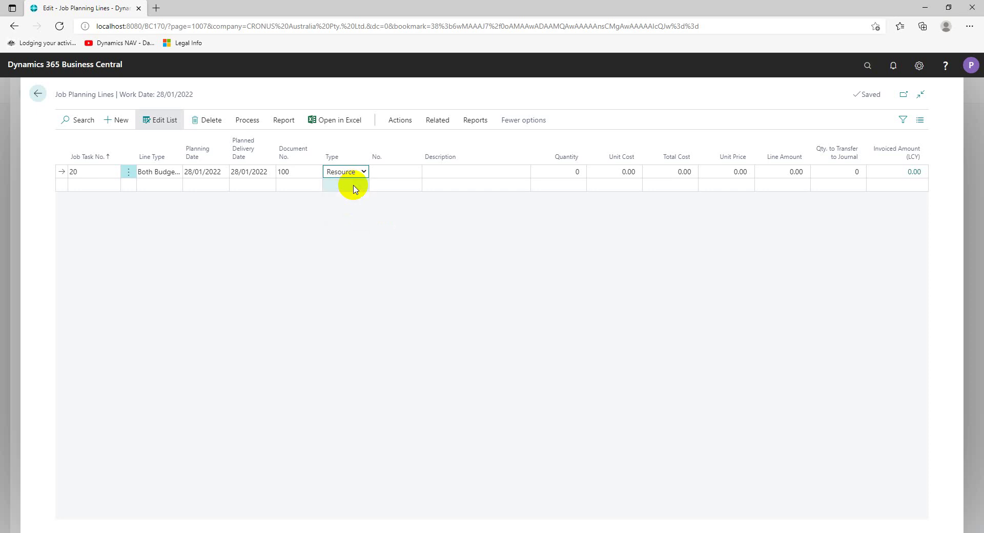
pyautogui.click(410, 173)
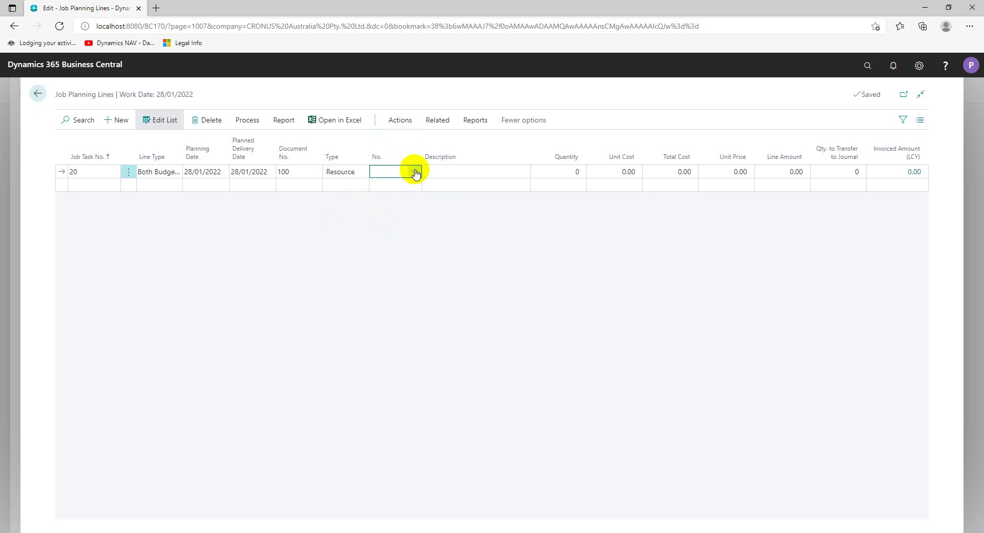
pyautogui.click(415, 173)
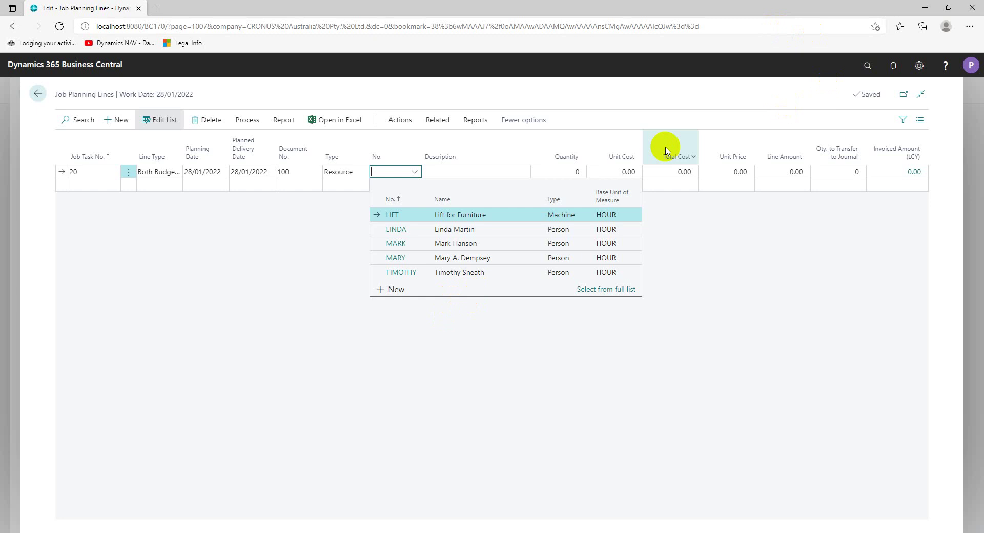
# Step: Find the Resources list and open the first Person-type resource's card with the additional General fields shown
pyautogui.click(872, 68)
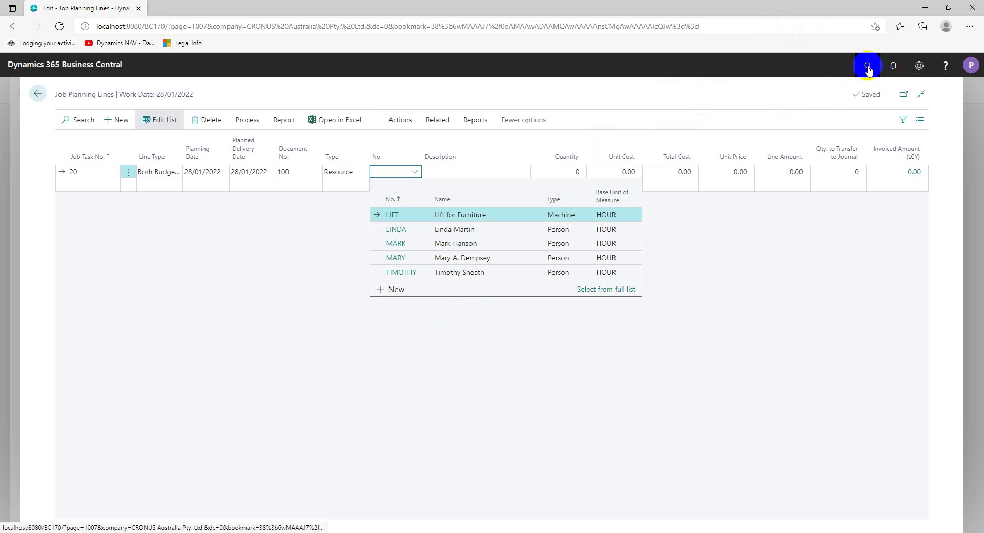
pyautogui.write('resourc')
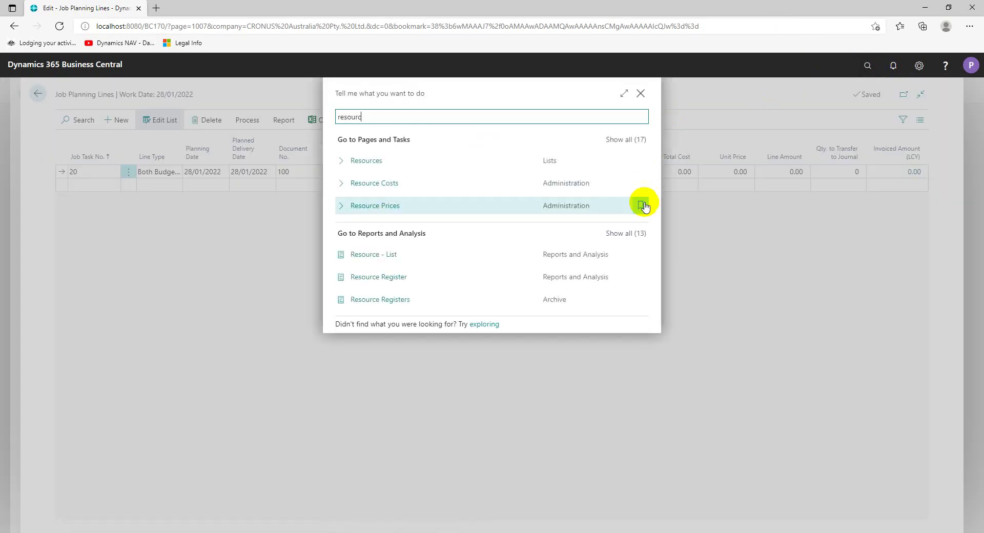
pyautogui.click(370, 162)
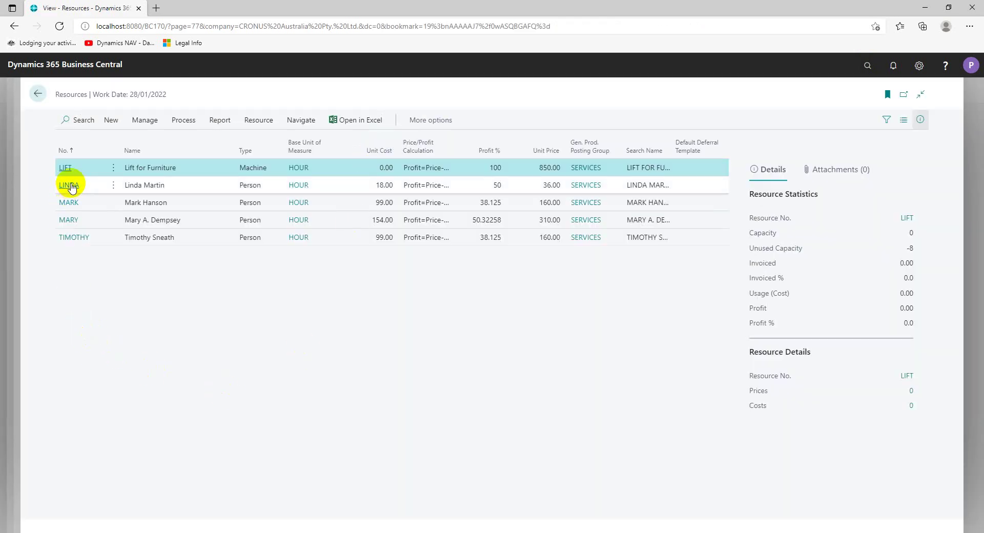
pyautogui.click(71, 187)
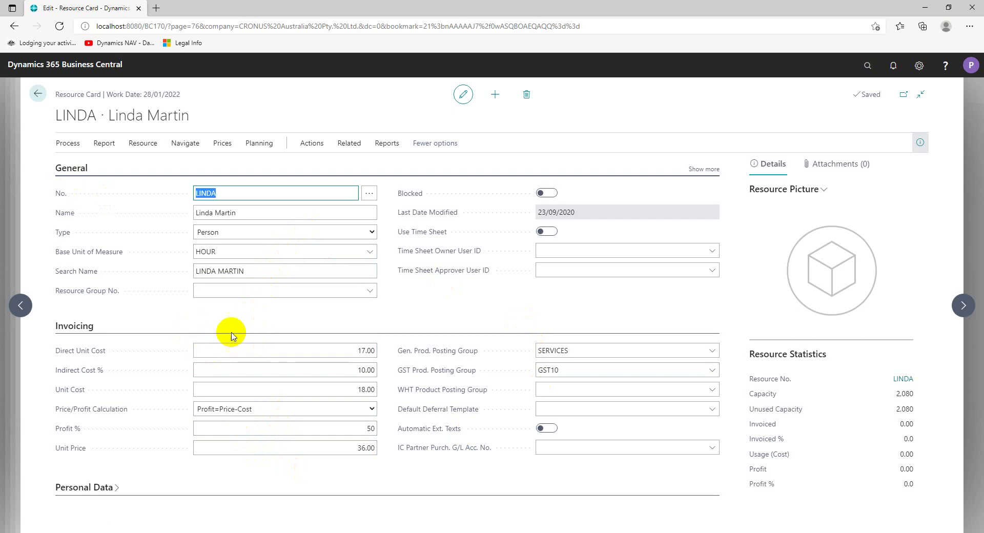
pyautogui.click(703, 169)
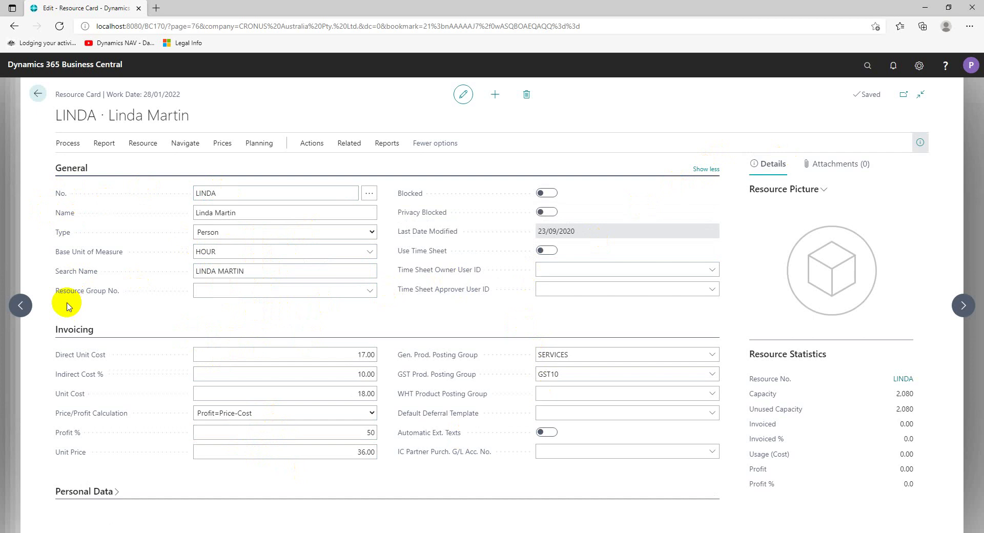
pyautogui.click(247, 295)
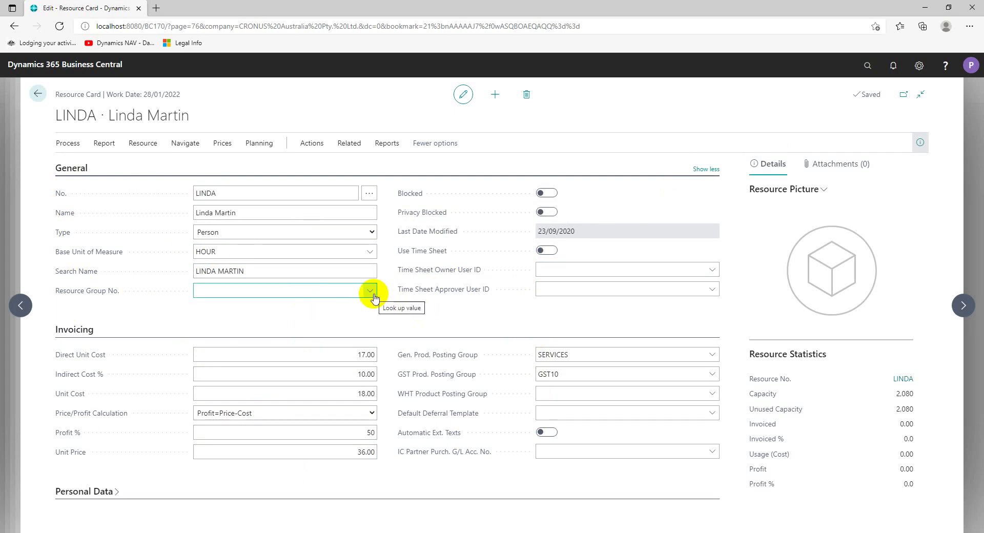
pyautogui.click(368, 451)
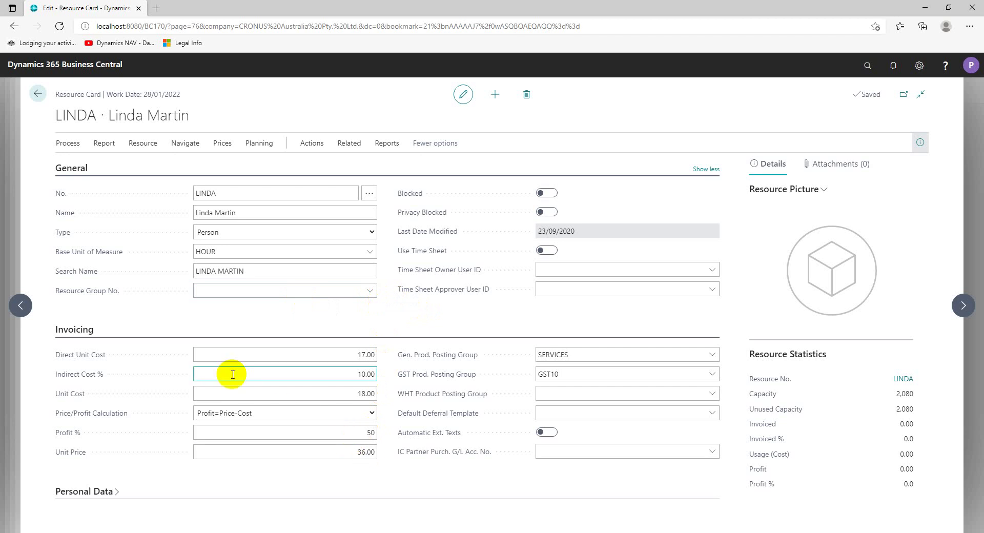
# Step: Set the resource's Indirect Cost % to 15
pyautogui.click(359, 361)
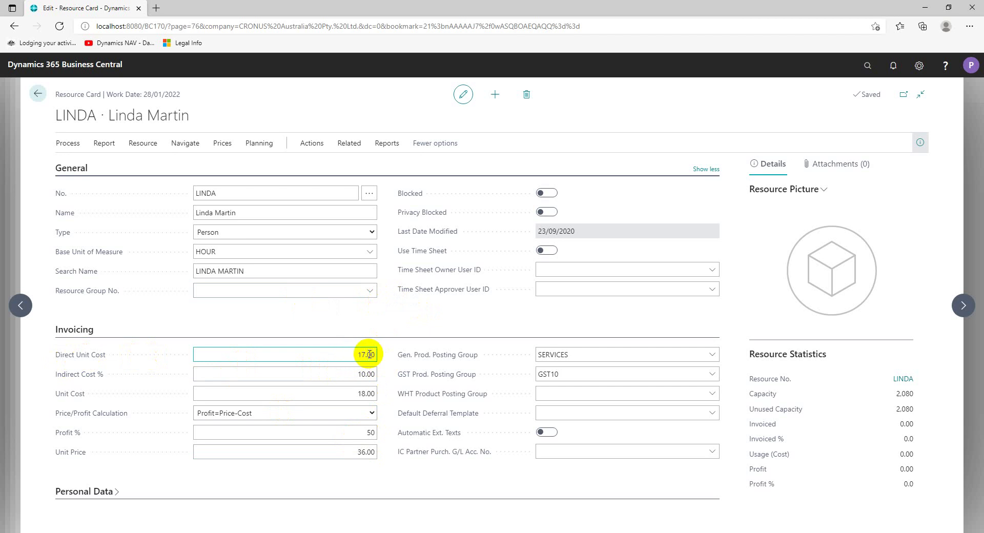
pyautogui.click(346, 369)
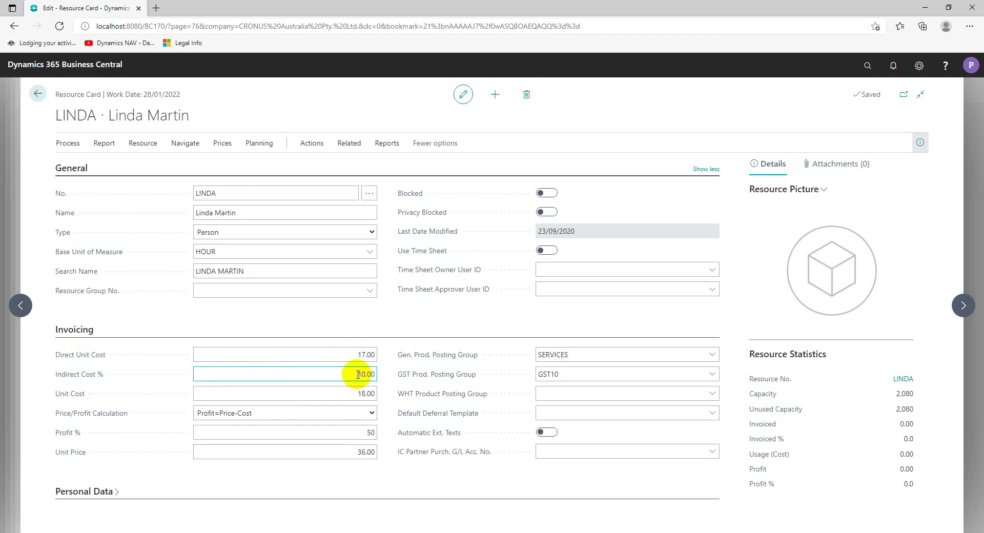
pyautogui.click(358, 374)
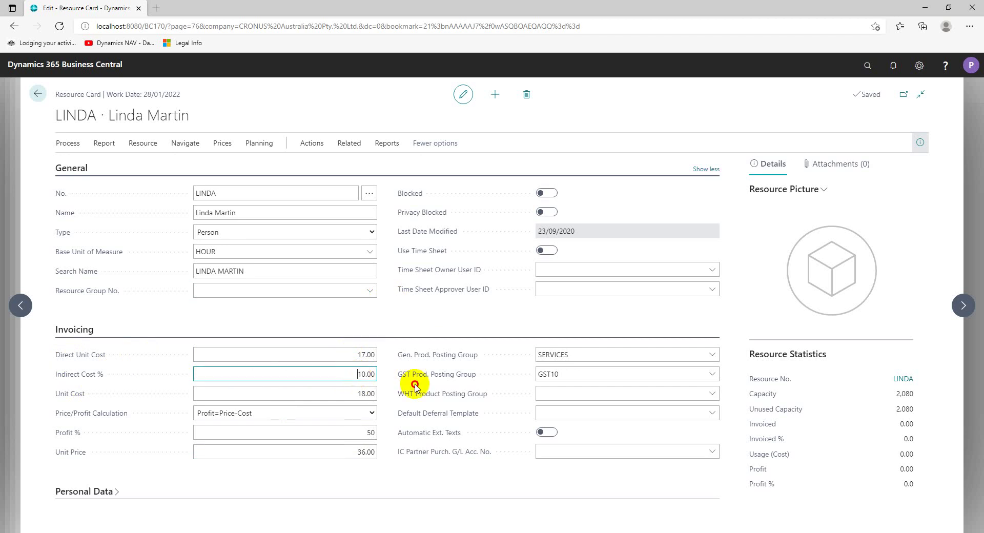
pyautogui.moveTo(357, 374); pyautogui.dragTo(375, 375)
pyautogui.write('15')
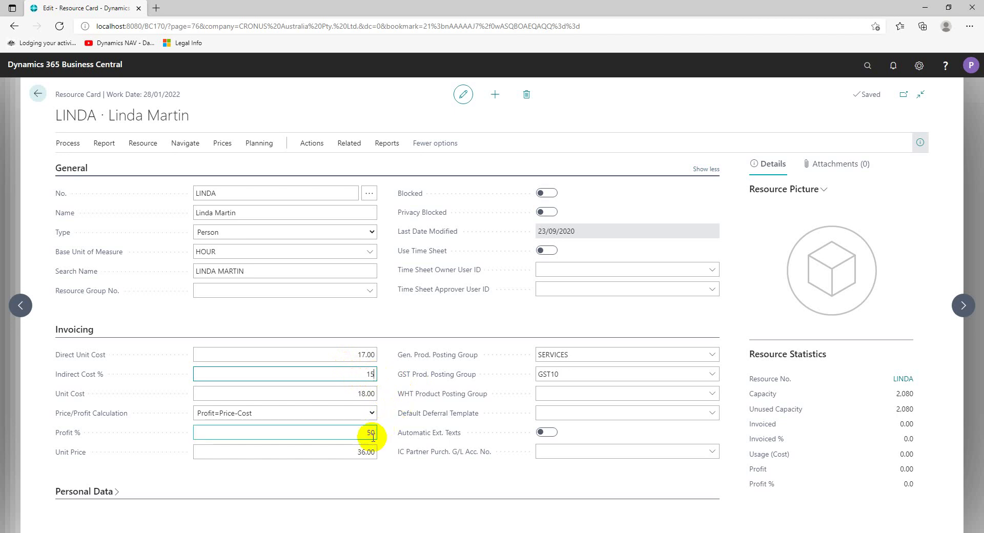
pyautogui.click(373, 393)
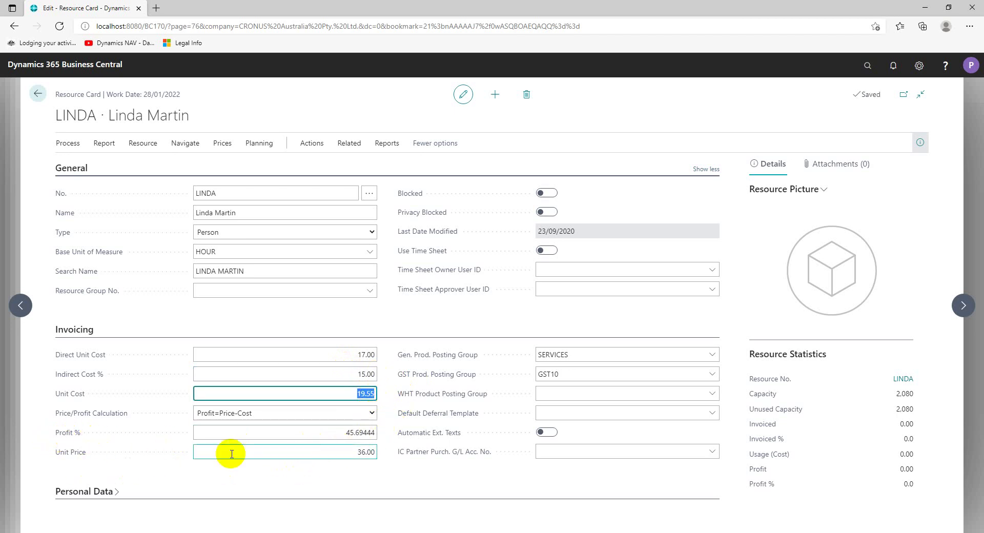
# Step: Set the resource's Indirect Cost % to 10 so its Unit Cost is recalculated
pyautogui.click(362, 375)
pyautogui.write('10')
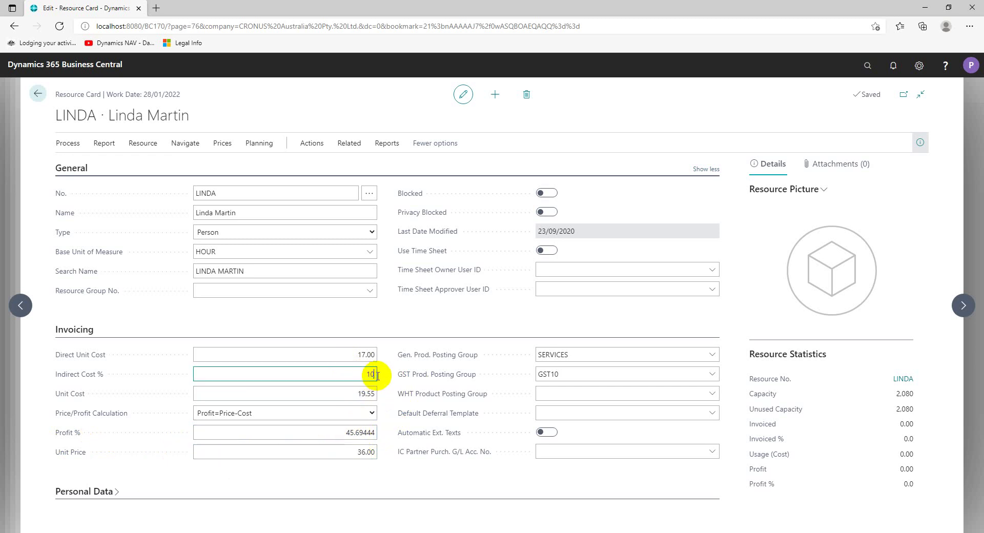
pyautogui.press('Tab')
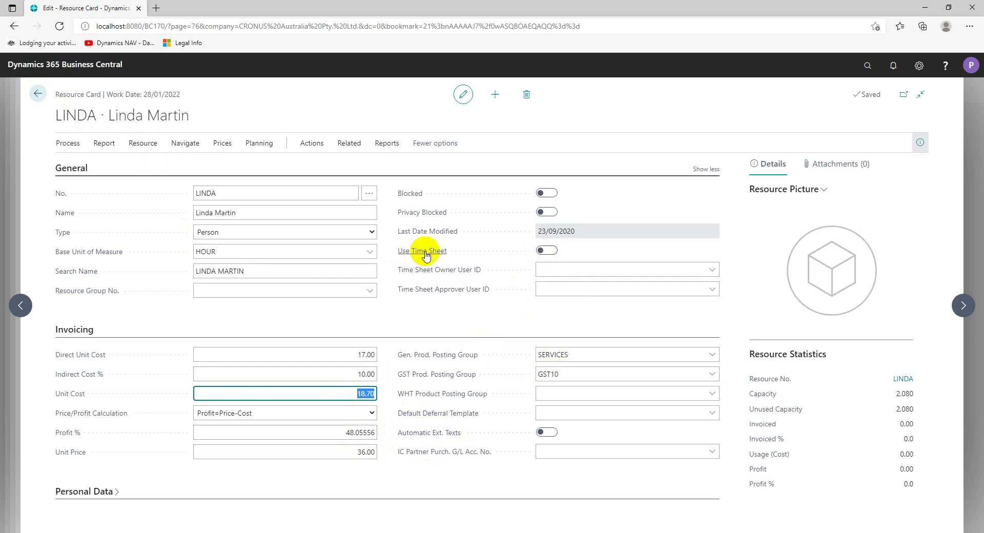
# Step: Turn on Use Time Sheet for the resource, check the Time Sheet Owner User ID lookup, and turn the setting off again
pyautogui.click(553, 251)
pyautogui.click(553, 251)
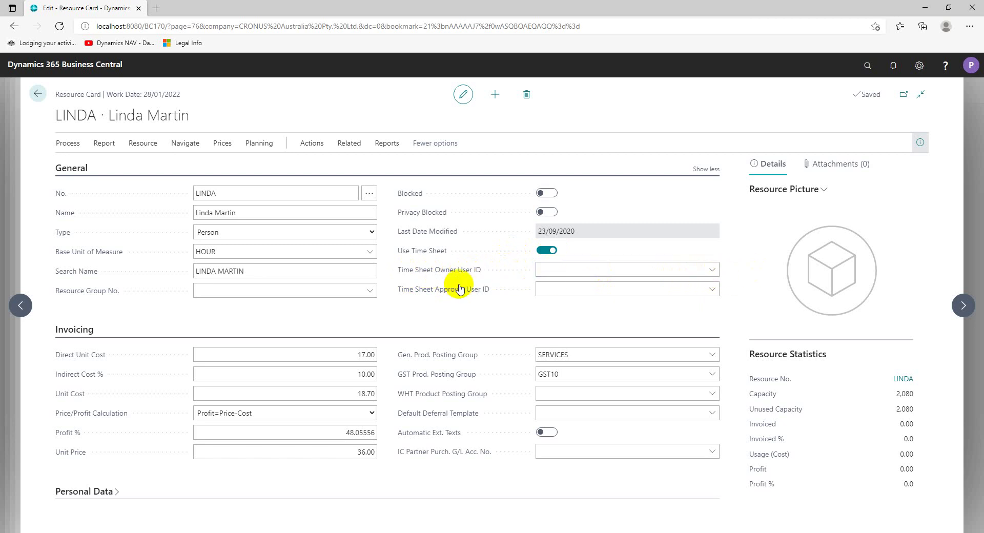
pyautogui.click(712, 290)
pyautogui.click(712, 272)
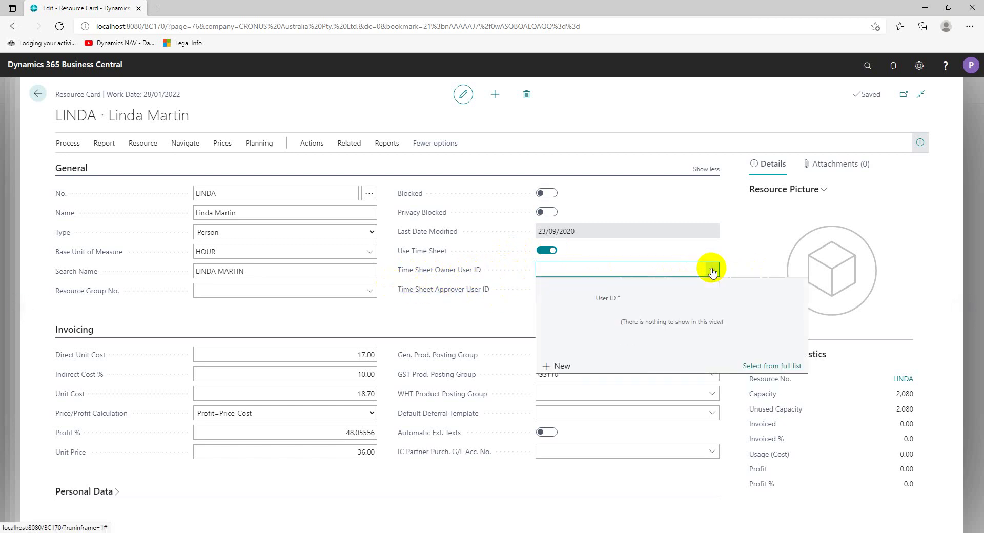
pyautogui.click(542, 252)
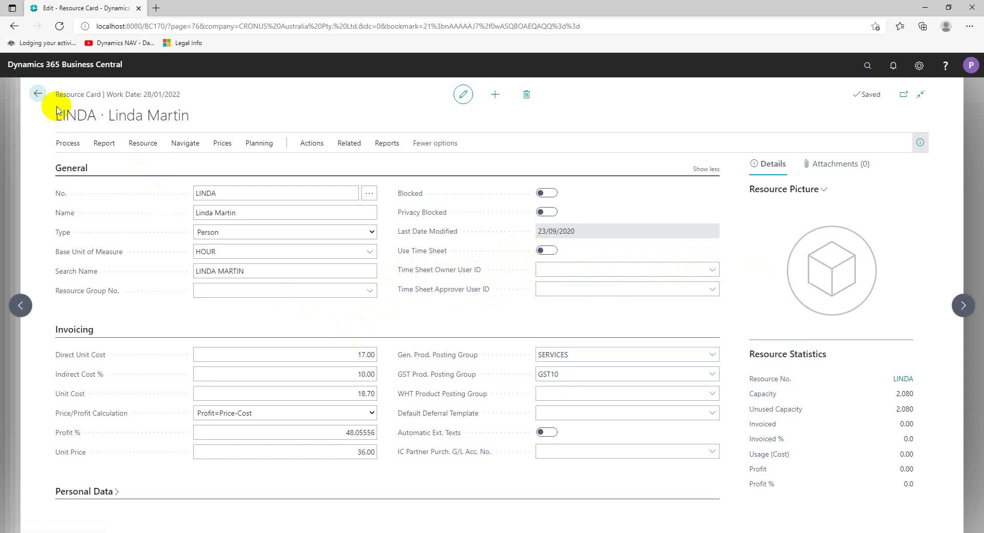
# Step: Return to the Job Planning Lines and assign the first Person-type resource to task 20's line
pyautogui.click(37, 93)
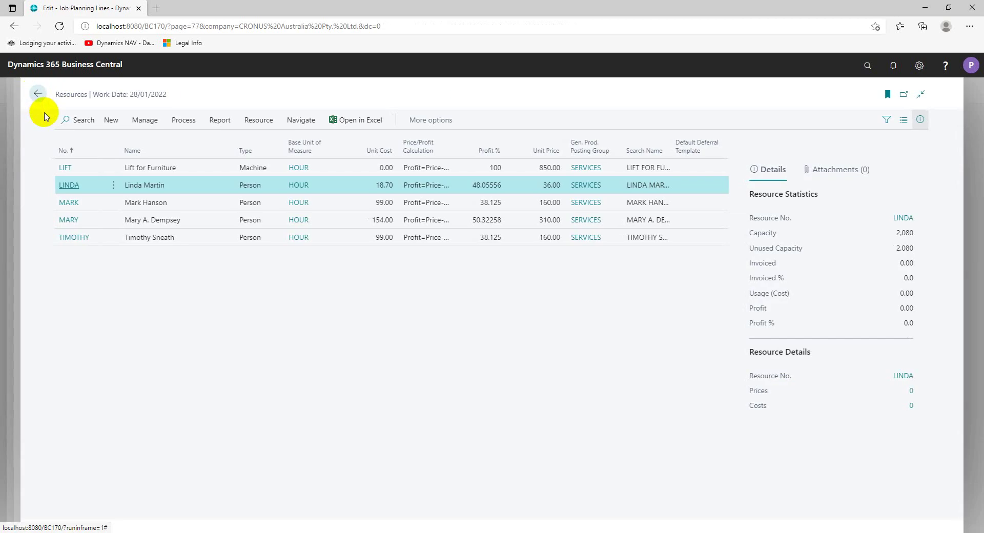
pyautogui.click(39, 94)
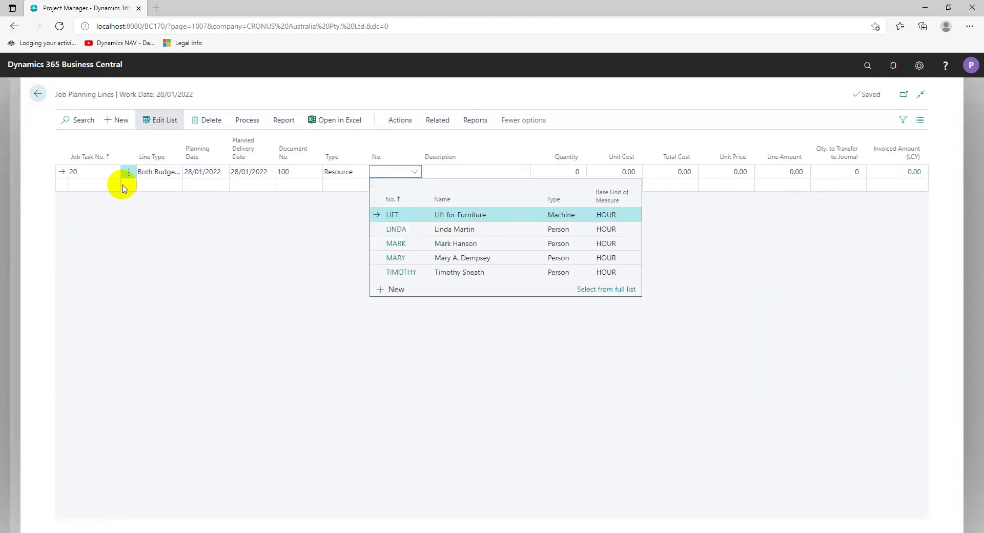
pyautogui.click(401, 234)
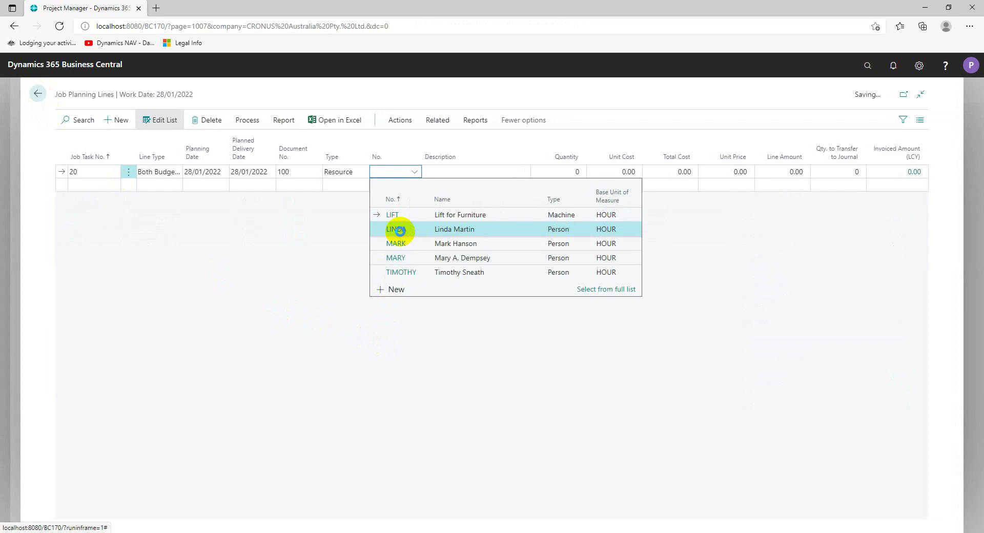
pyautogui.click(401, 231)
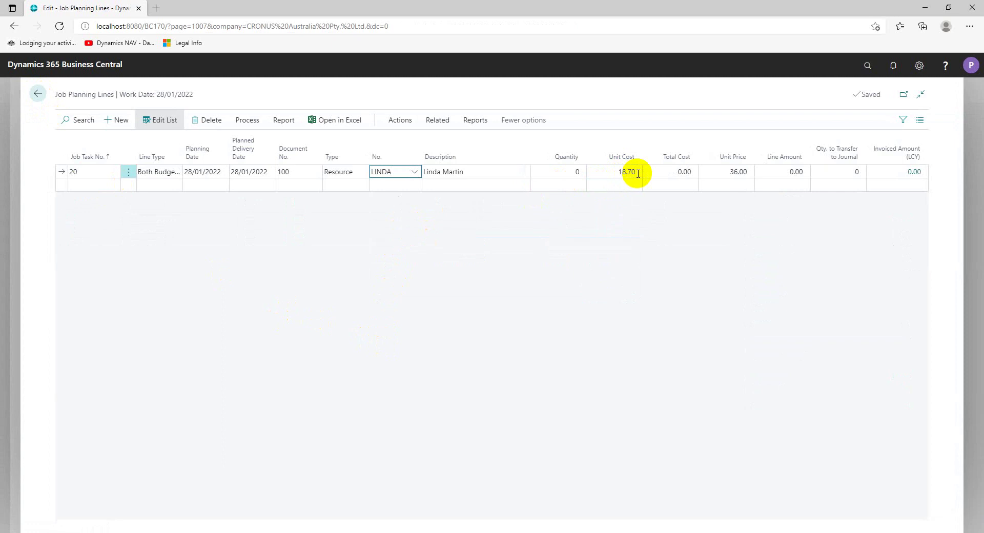
# Step: Set the Quantity of task 20's planning line to 2
pyautogui.click(578, 171)
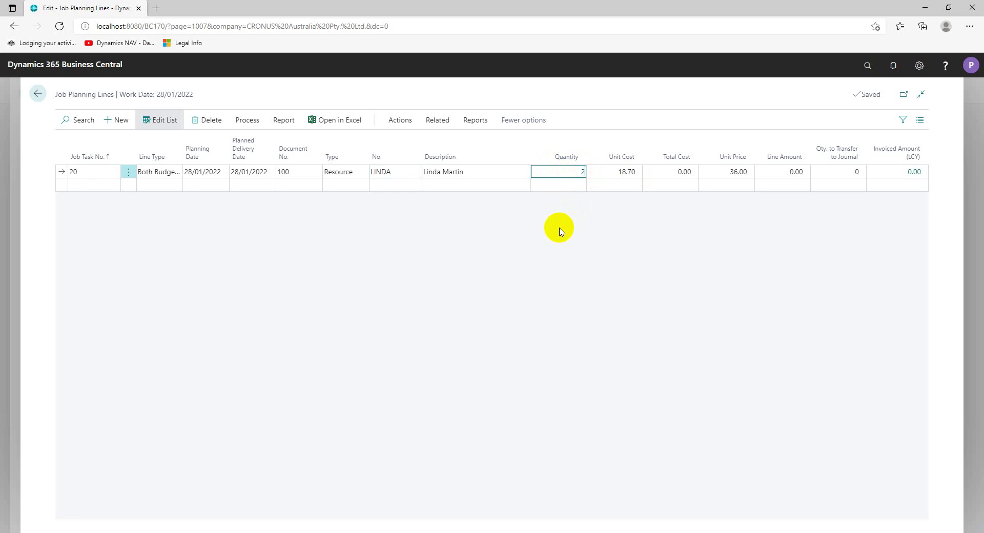
pyautogui.press('Tab')
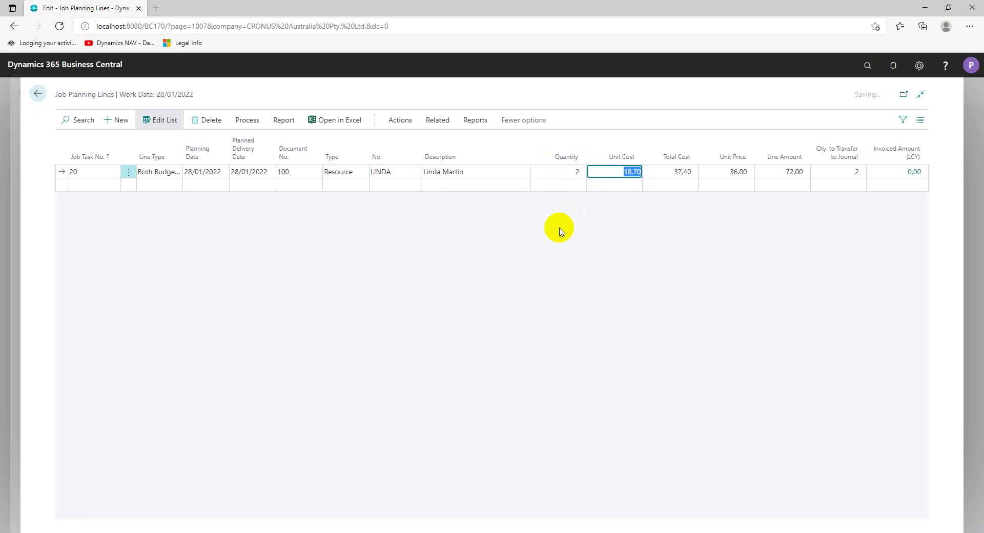
pyautogui.press('Tab')
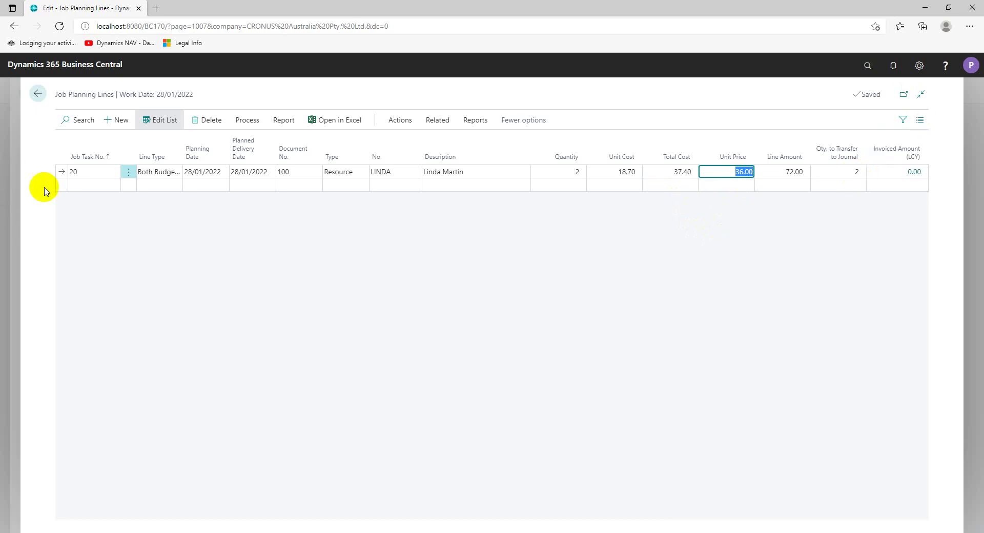
# Step: Add a planning line for job task 30, Data Migration, with Document No. 200
pyautogui.click(81, 186)
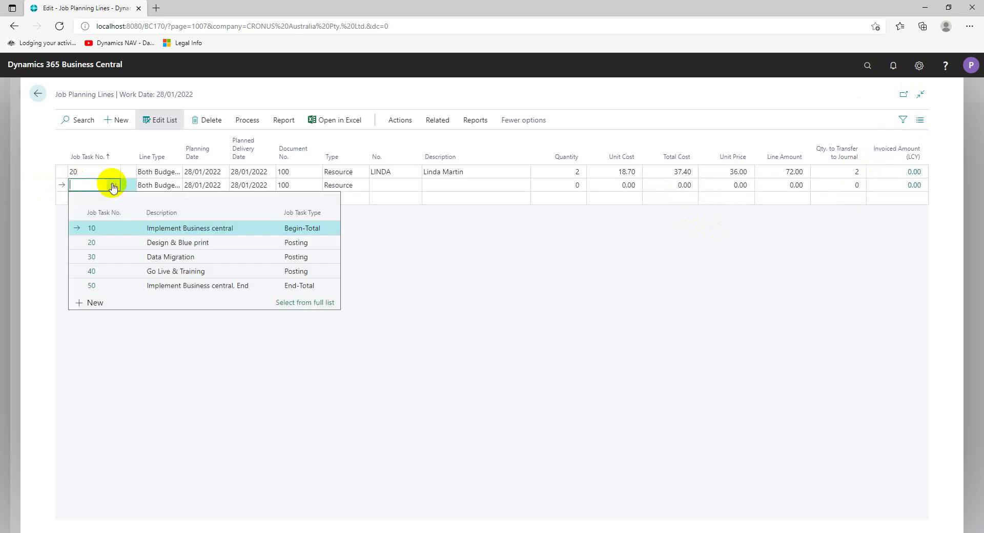
pyautogui.click(91, 256)
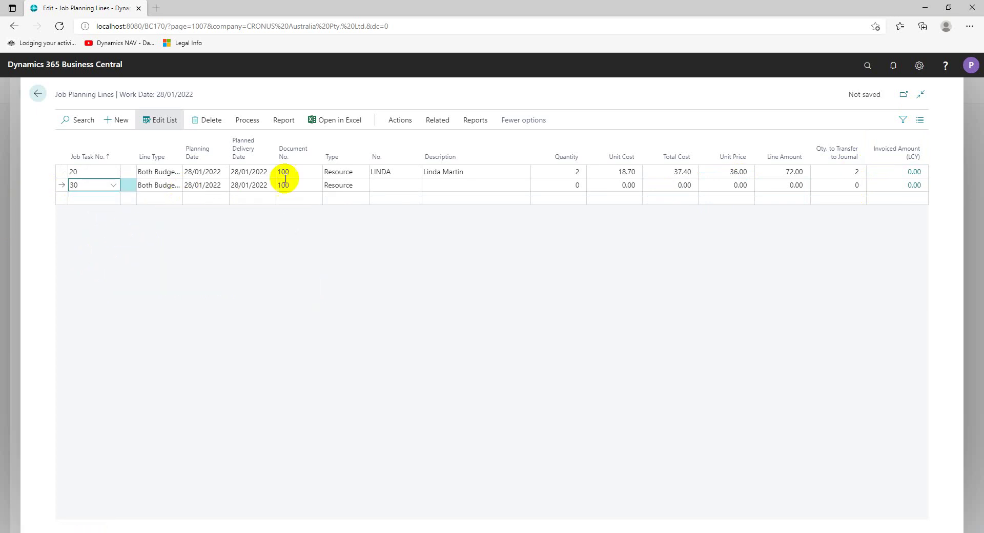
pyautogui.click(301, 190)
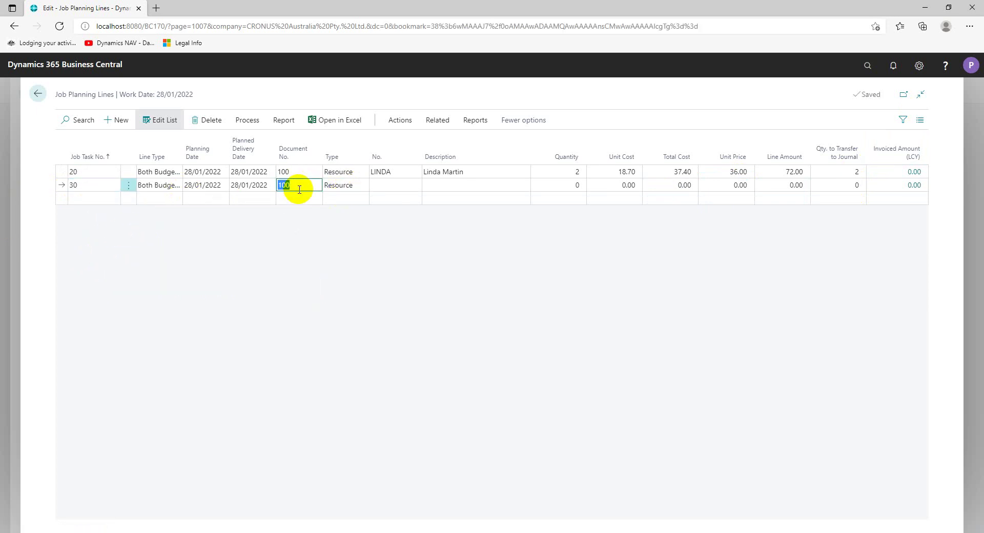
pyautogui.write('200')
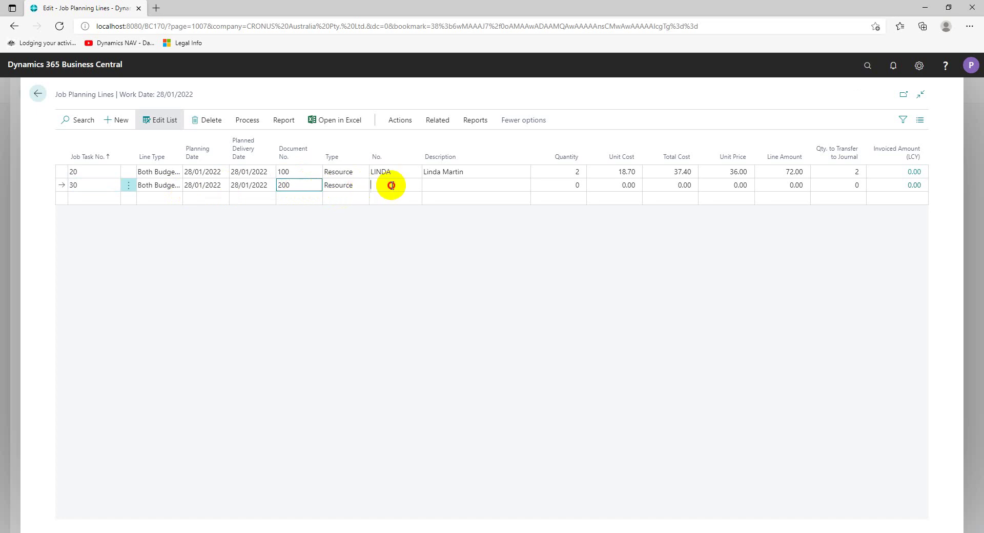
# Step: Assign the second Person-type resource to task 30's planning line and set its Quantity to 1
pyautogui.click(413, 186)
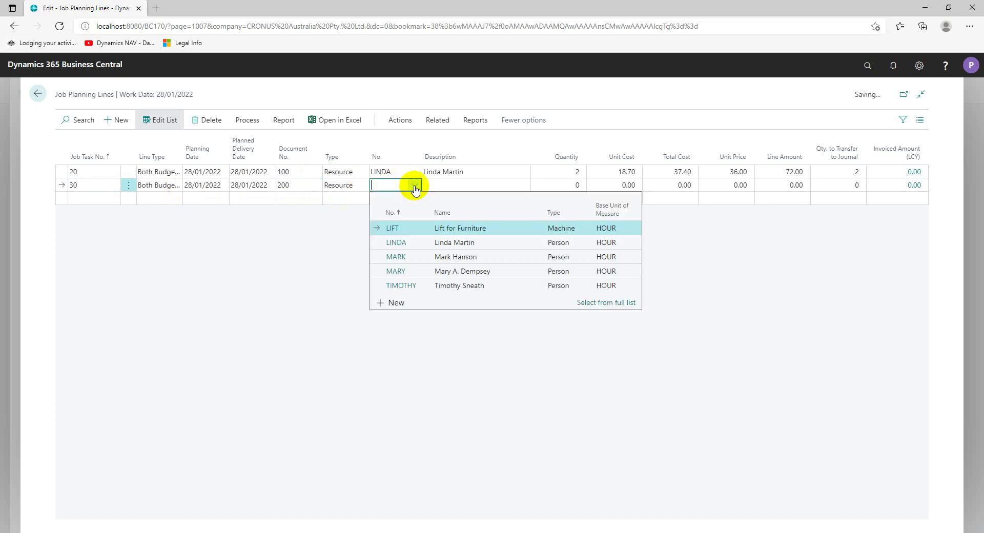
pyautogui.click(395, 257)
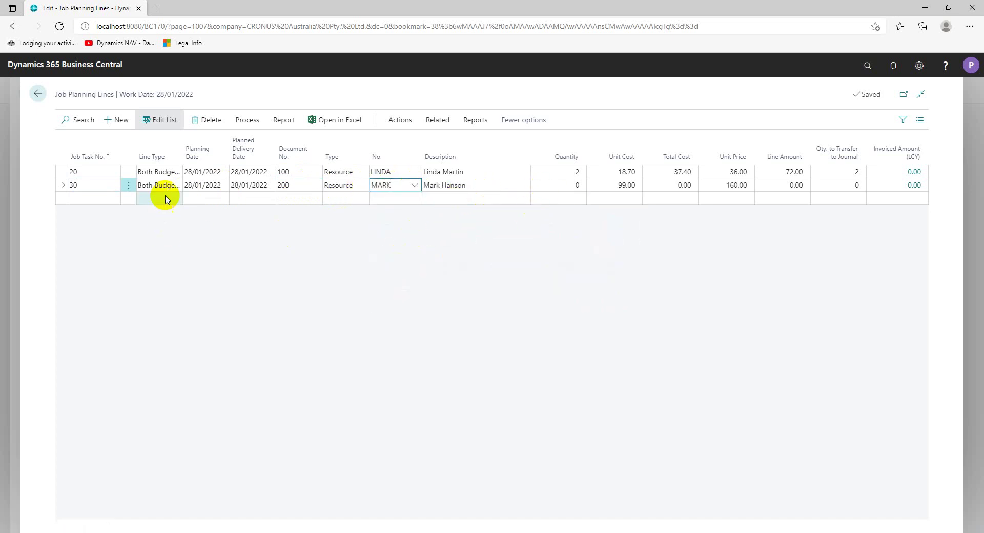
pyautogui.click(555, 186)
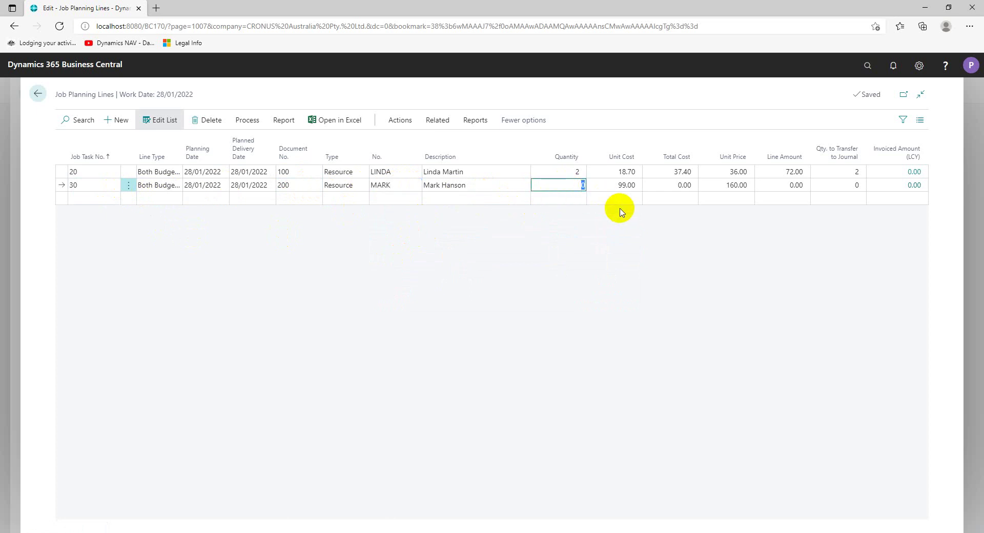
pyautogui.press('Tab')
pyautogui.press('Tab')
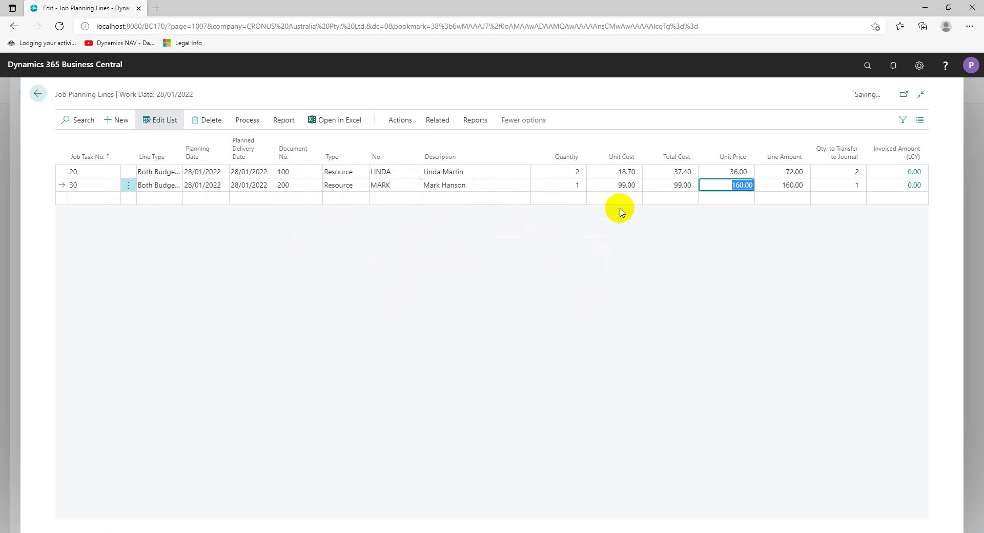
# Step: Add a planning line for job task 40, Go Live & Training, with Document No. 300
pyautogui.click(95, 203)
pyautogui.click(113, 198)
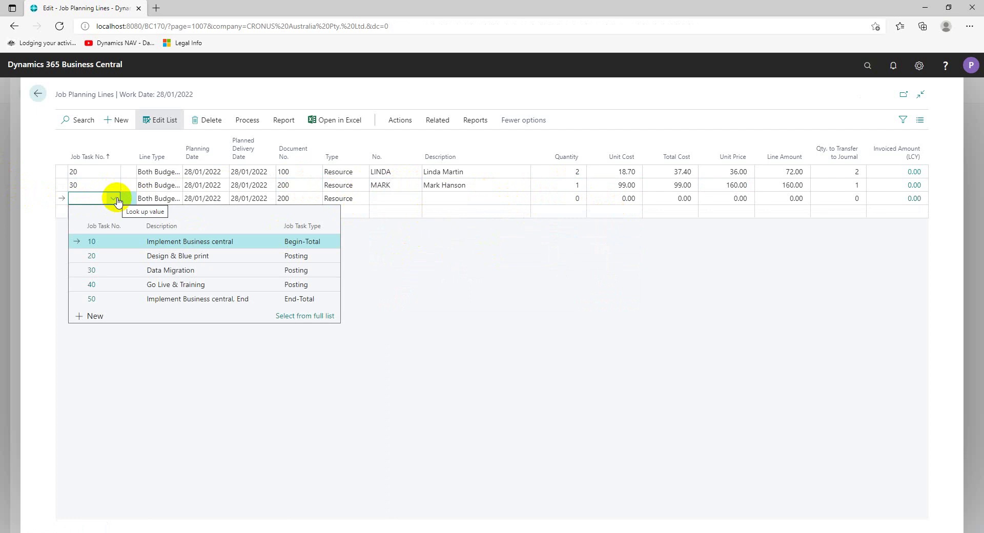
pyautogui.click(153, 286)
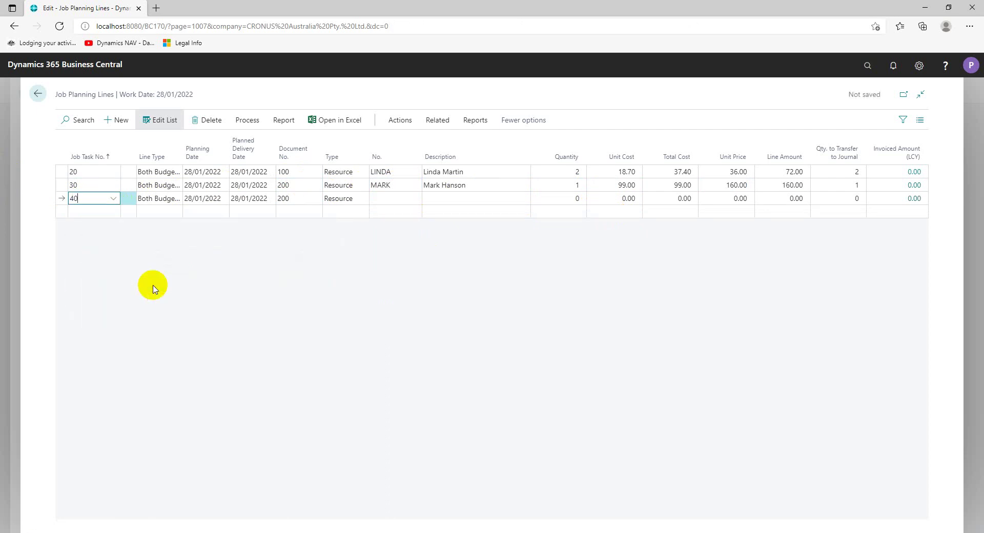
pyautogui.click(387, 198)
pyautogui.click(300, 200)
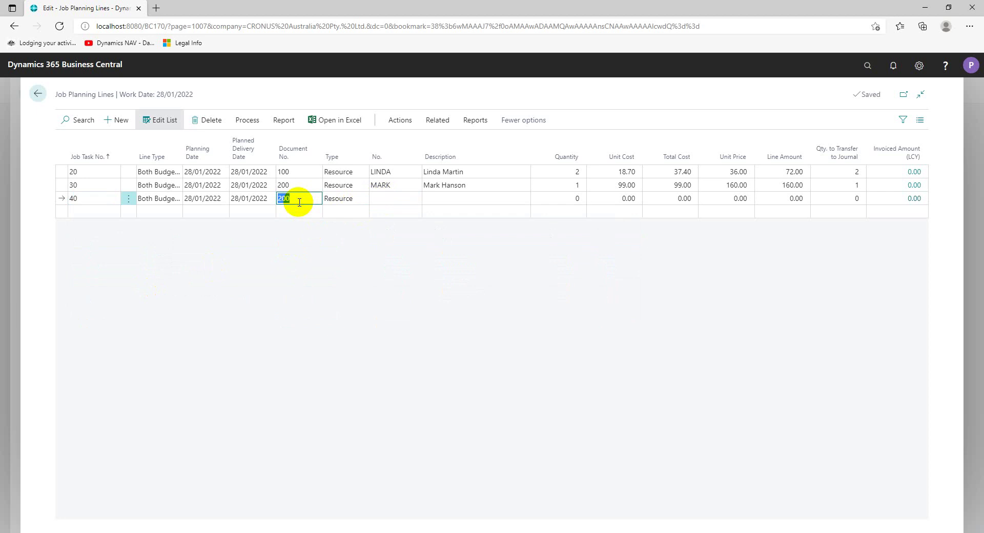
pyautogui.press('Tab')
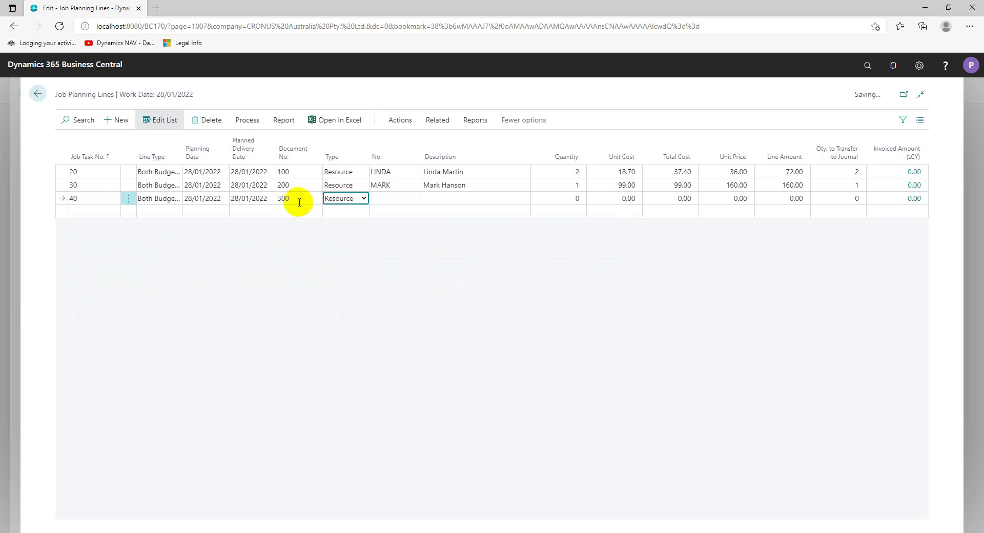
# Step: Assign the last Person-type resource to task 40's planning line and set its Quantity to 3
pyautogui.click(402, 199)
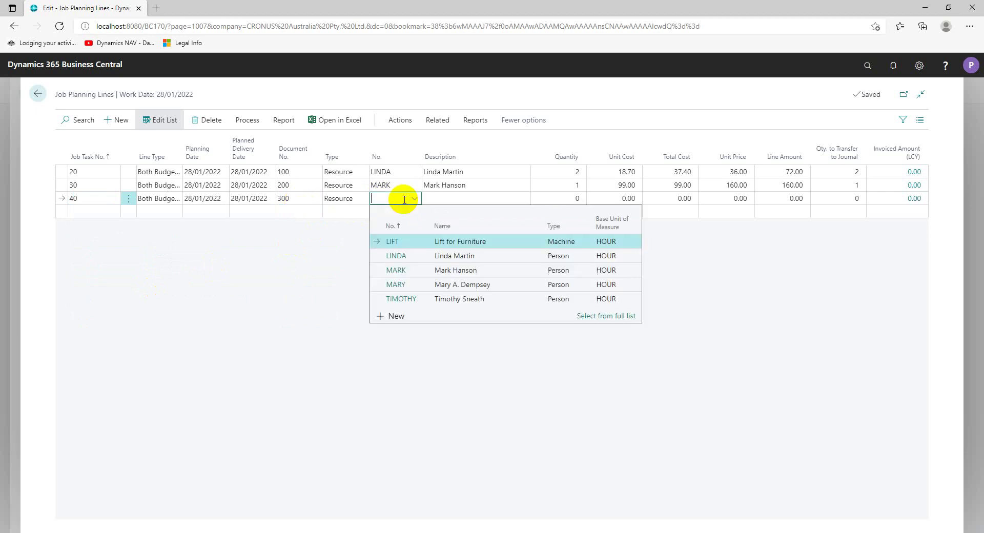
pyautogui.click(401, 300)
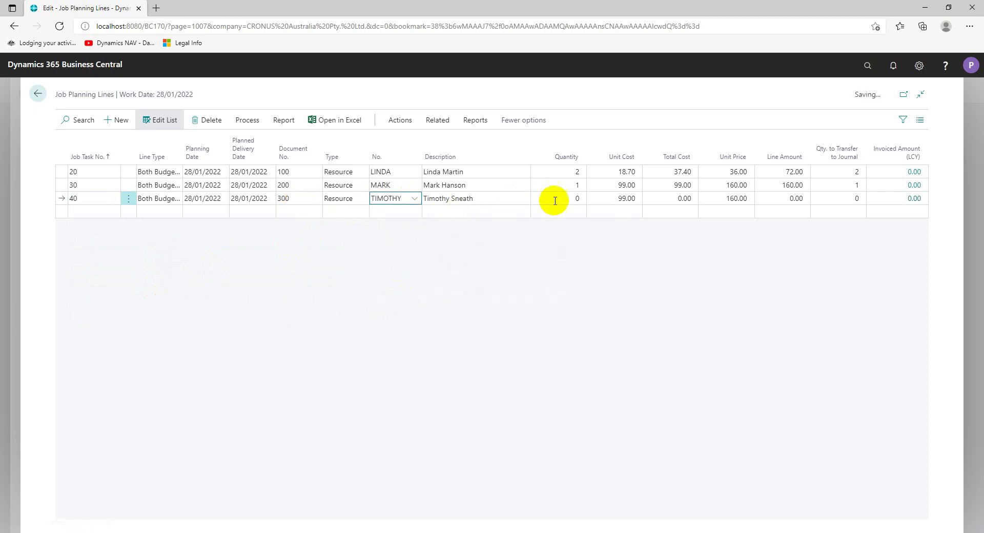
pyautogui.click(579, 202)
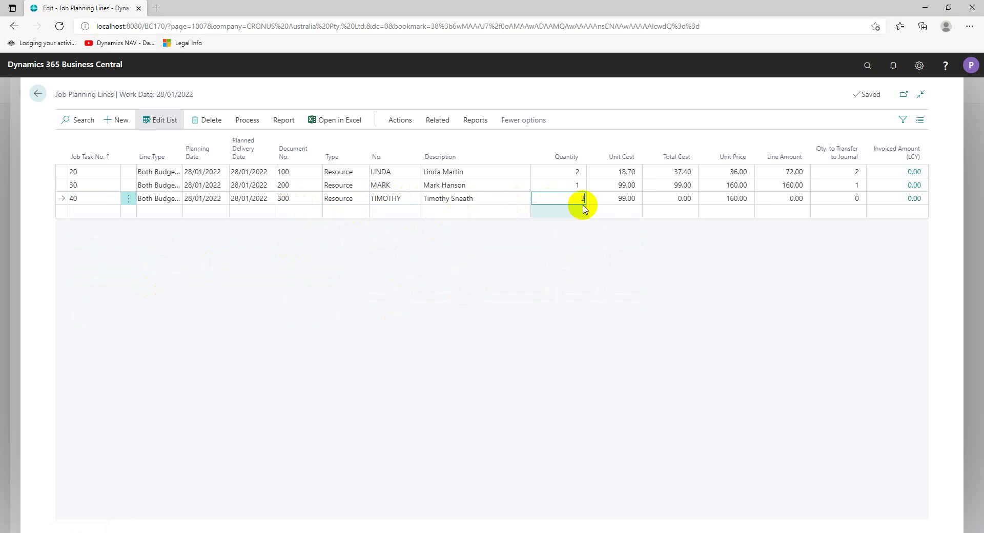
pyautogui.press('Tab')
pyautogui.press('Tab')
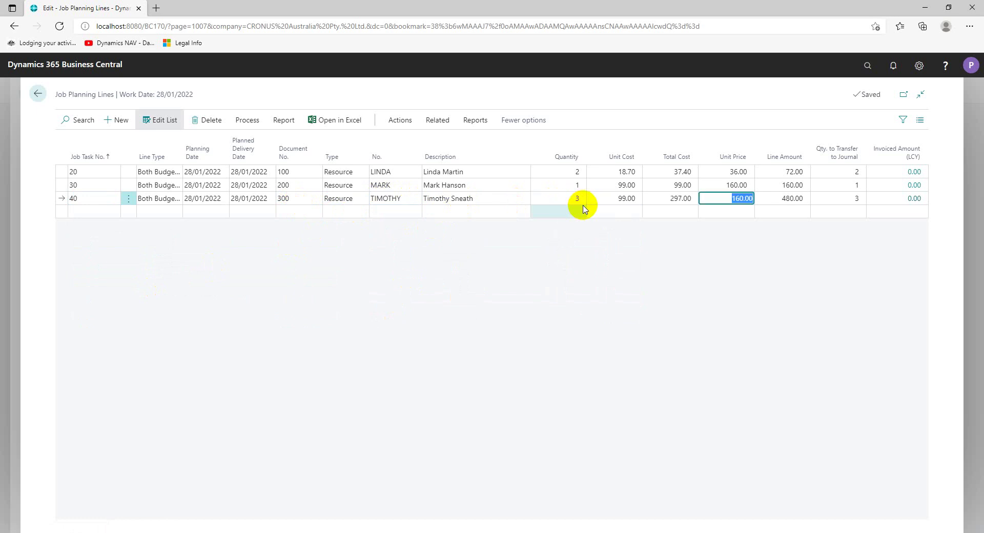
pyautogui.press('Tab')
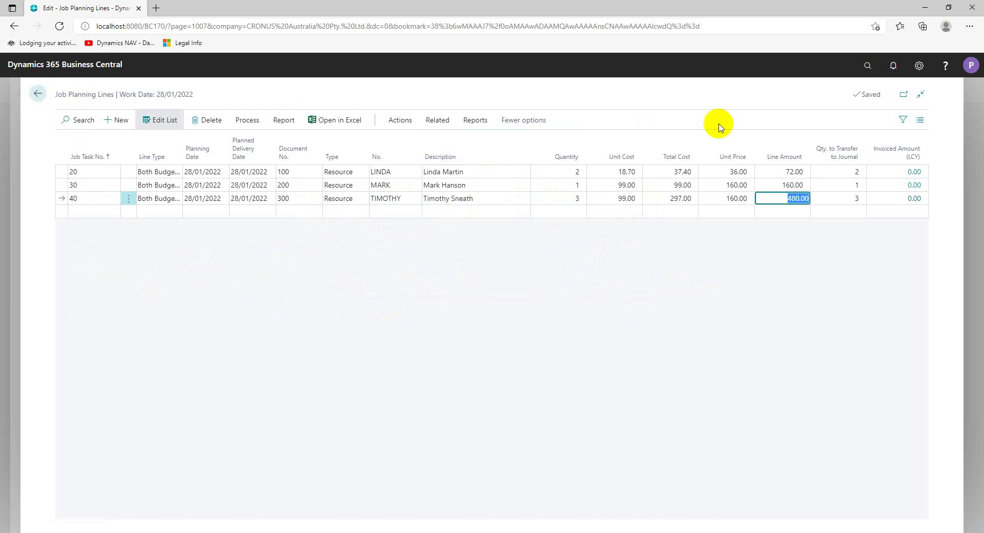
# Step: Return to the Job Card and review the budget and billable totals of the job tasks
pyautogui.click(35, 96)
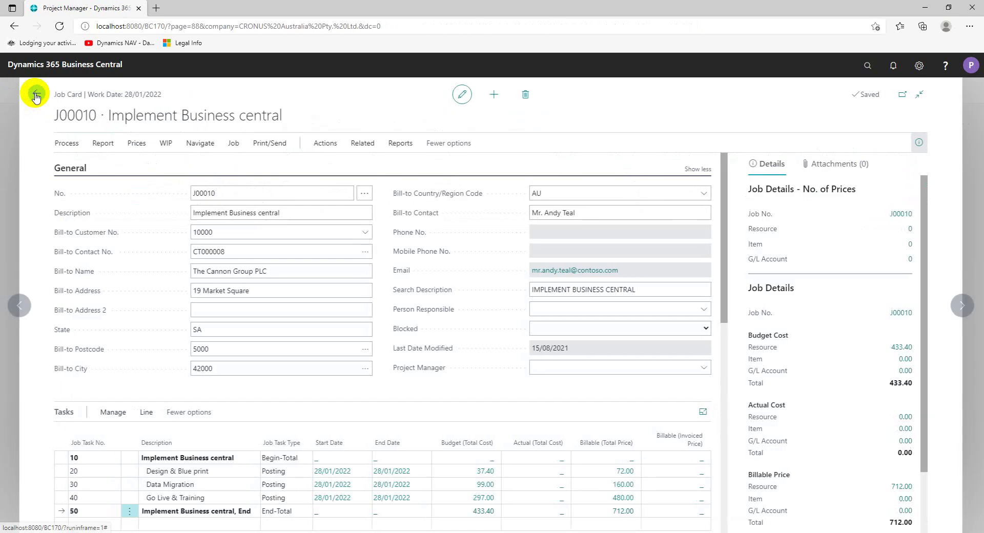
pyautogui.scroll(-5, 512, 354)
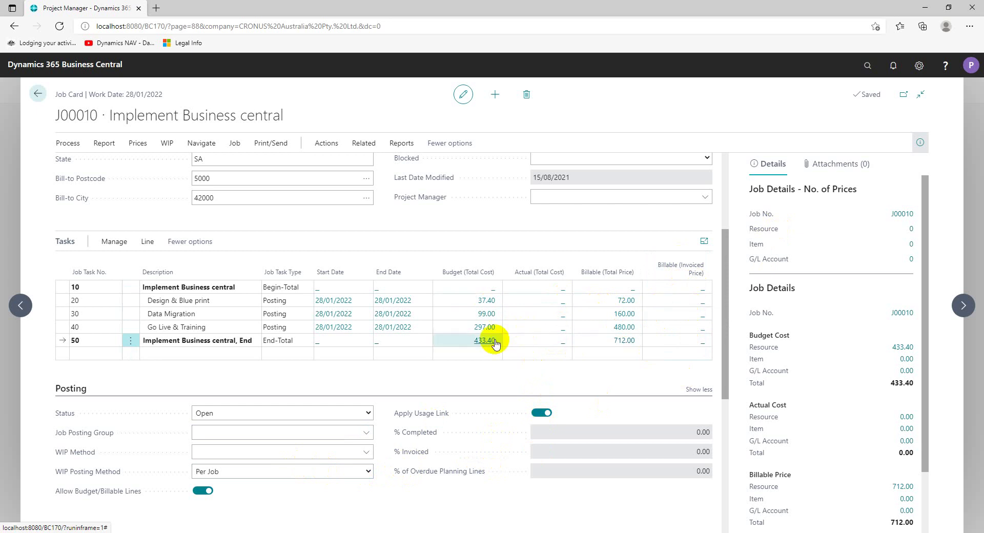
pyautogui.scroll(2, 159, 248)
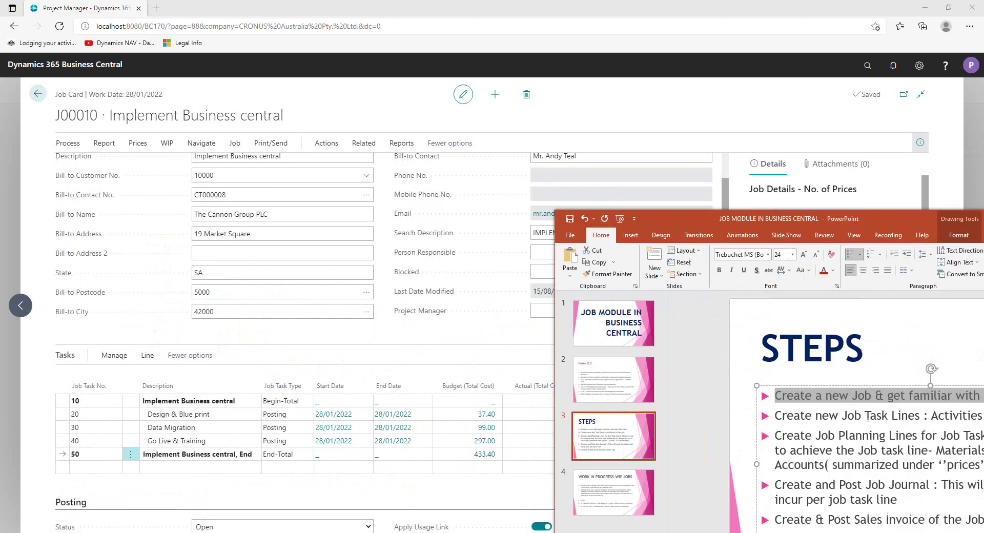
# Step: Review the STEPS slide of the job module presentation in PowerPoint, then go back to the Job Card in Business Central
pyautogui.moveTo(983, 205); pyautogui.dragTo(594, 115)
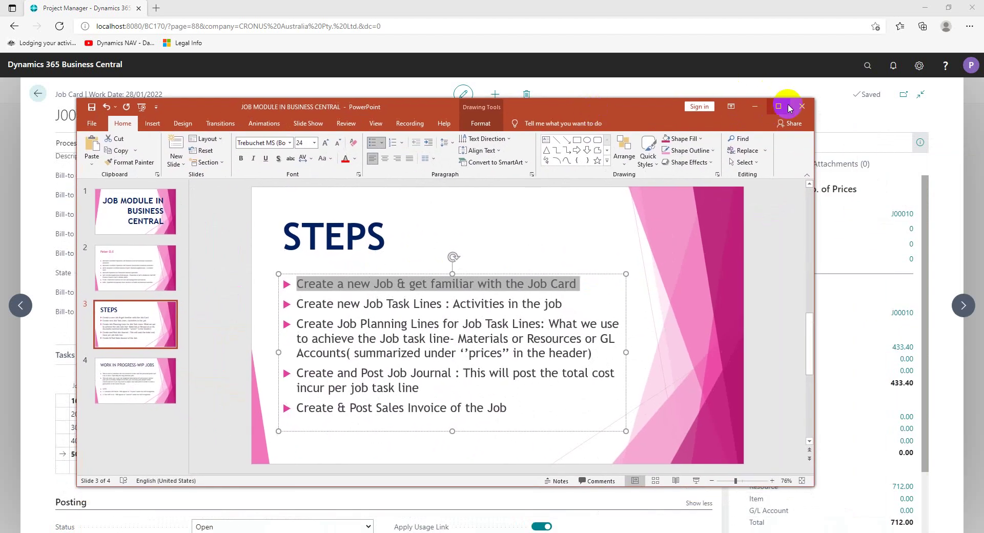
pyautogui.click(780, 109)
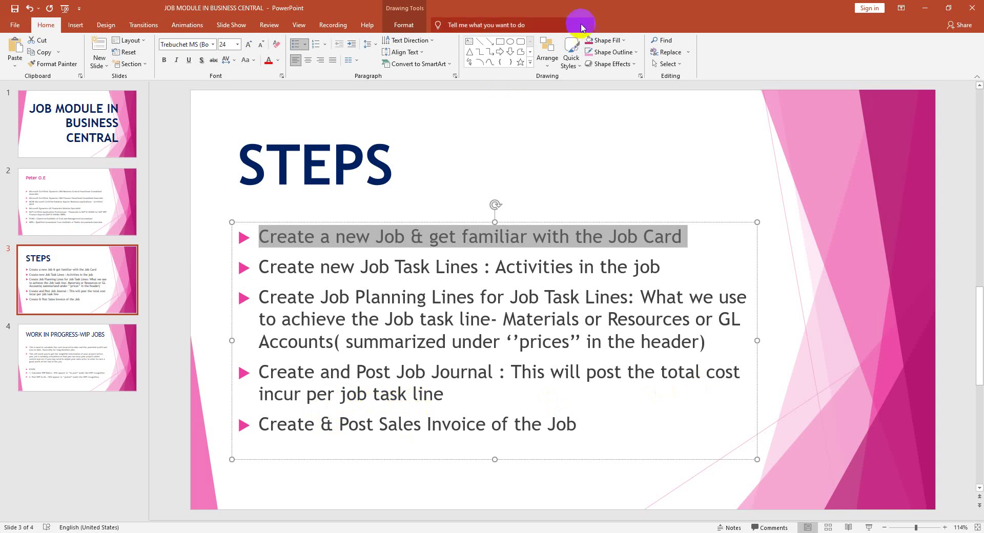
pyautogui.doubleClick(589, 11)
pyautogui.moveTo(983, 172); pyautogui.dragTo(983, 134)
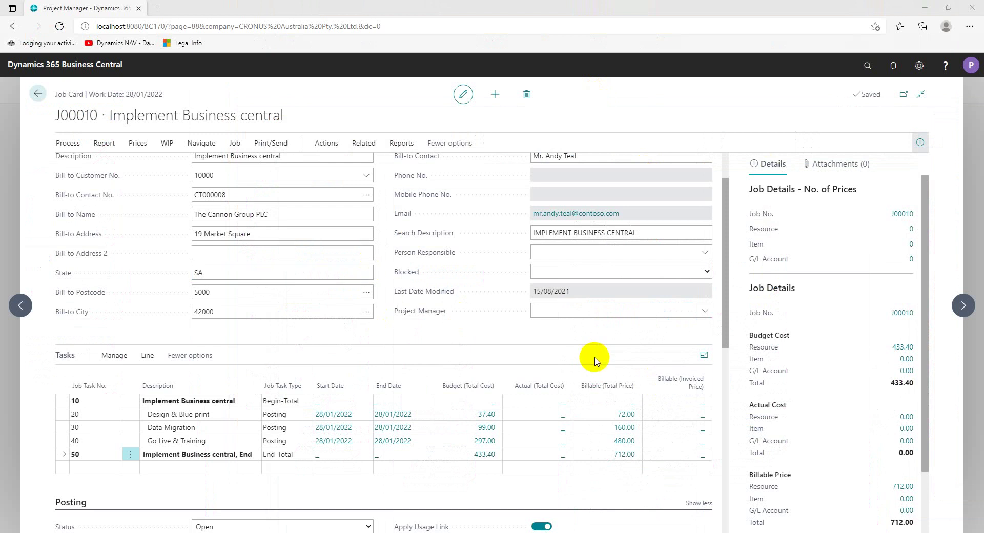
pyautogui.click(515, 331)
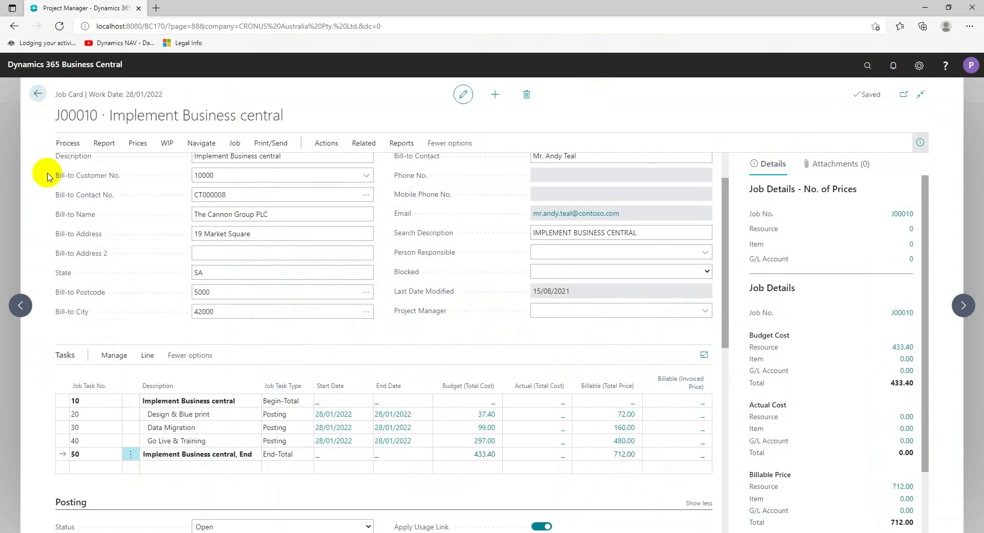
# Step: Open the job's Job Planning Lines and select all the lines for tasks 20, 30 and 40
pyautogui.click(203, 144)
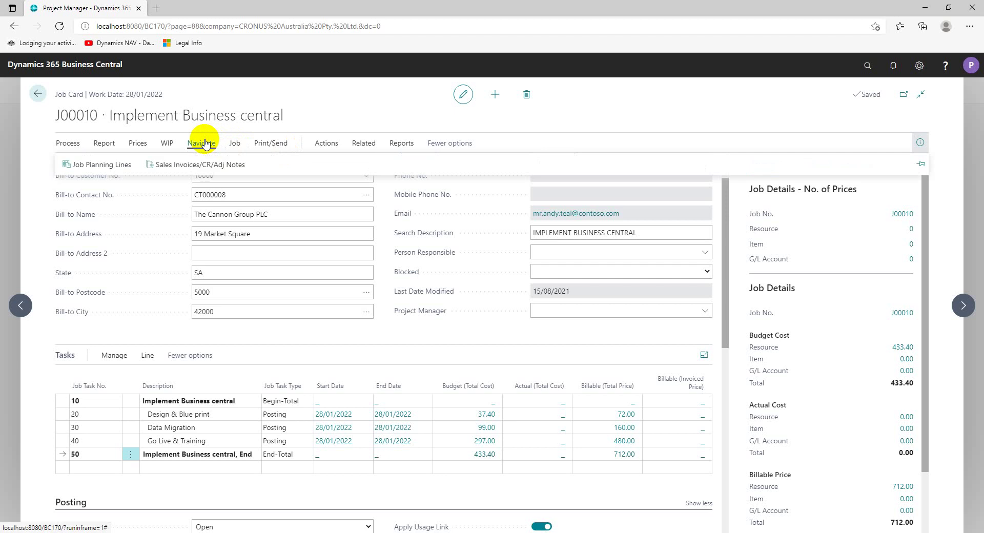
pyautogui.click(114, 164)
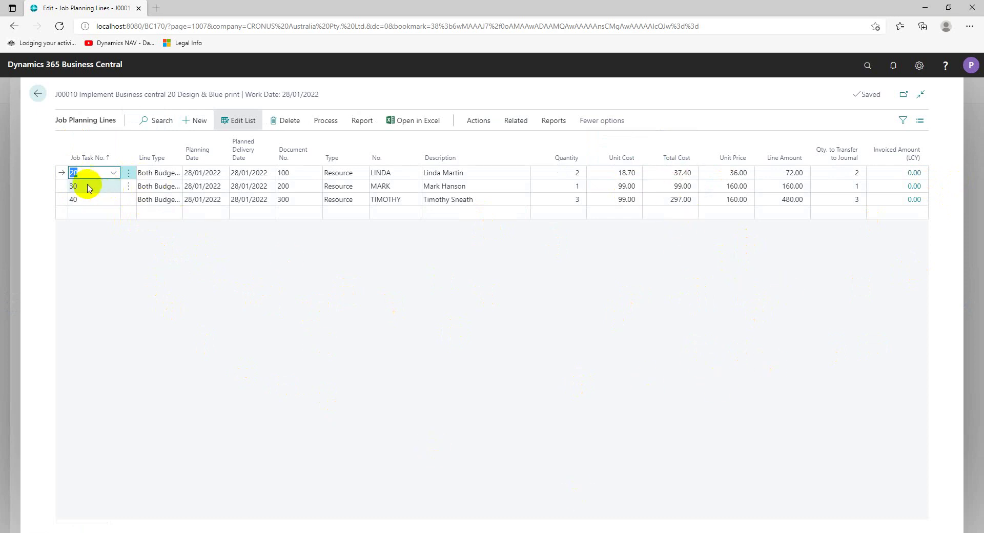
pyautogui.click(127, 175)
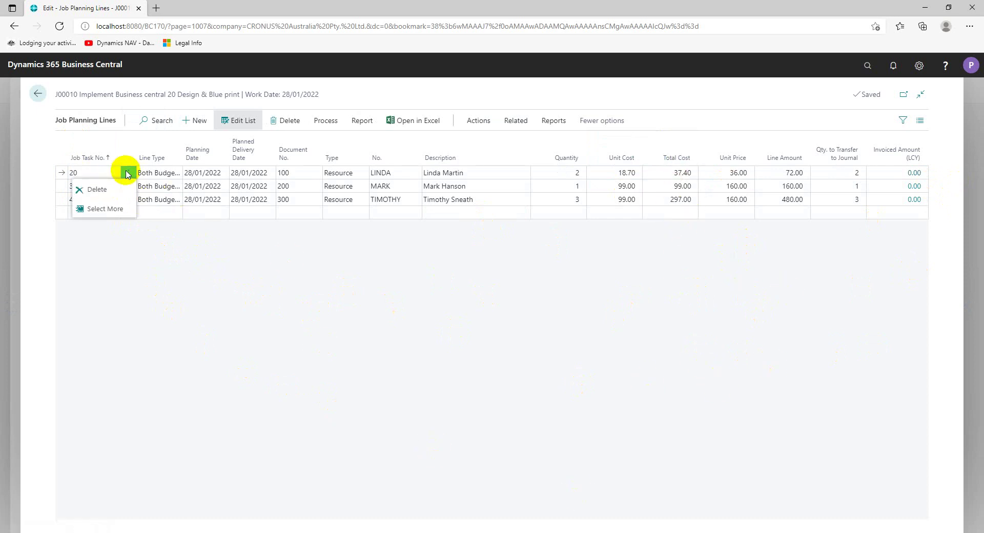
pyautogui.click(112, 209)
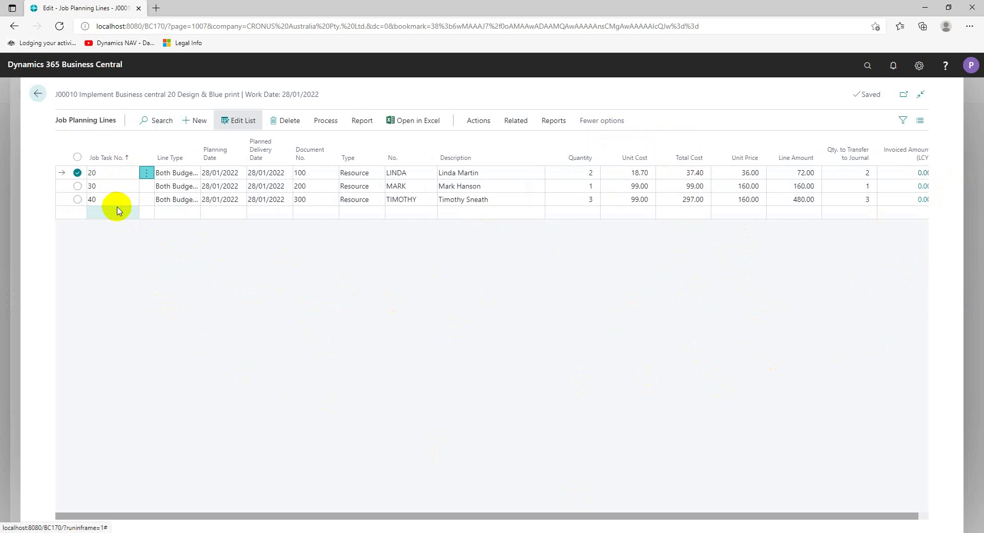
pyautogui.click(77, 158)
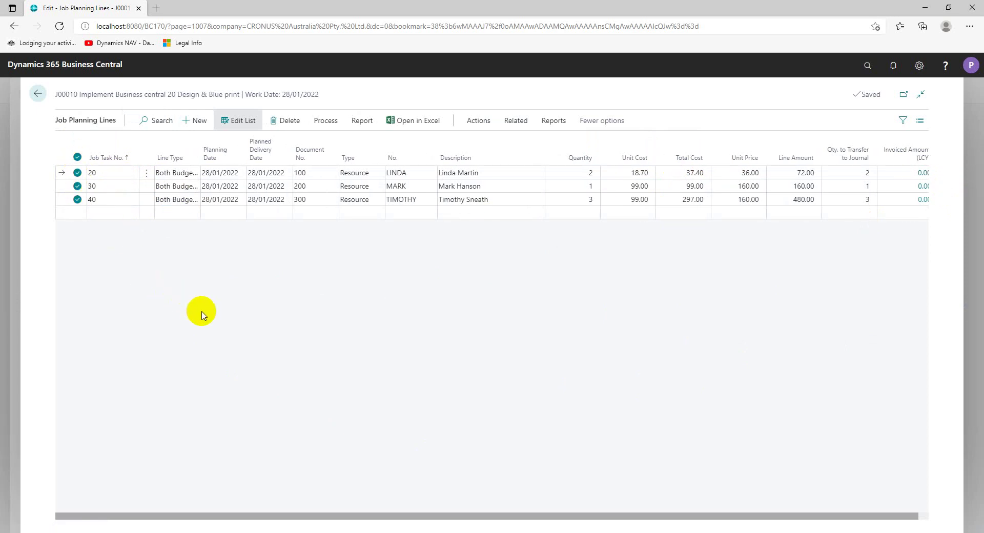
# Step: Create job journal lines from the selected planning lines with posting date 28/01/2022, template JOB and batch DEFAULT
pyautogui.click(473, 123)
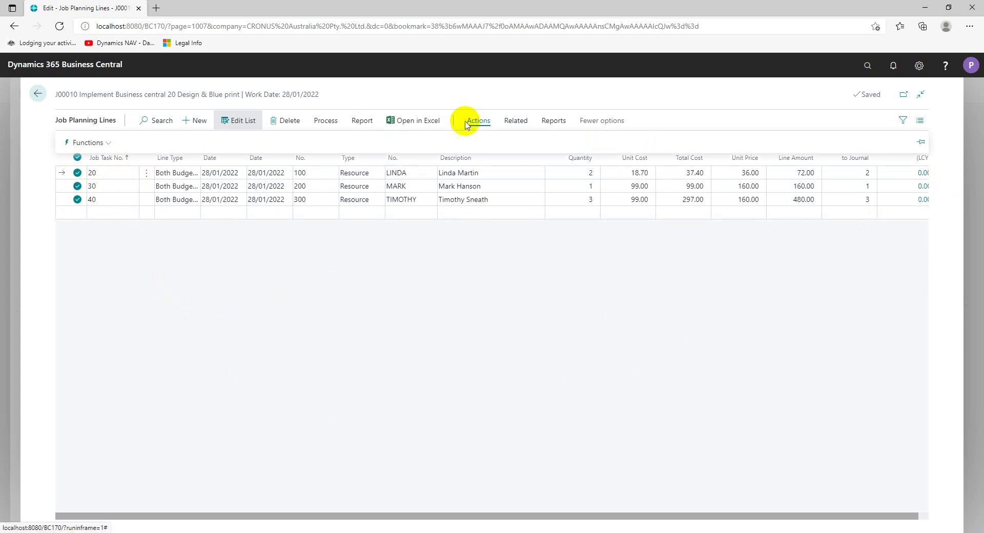
pyautogui.click(109, 144)
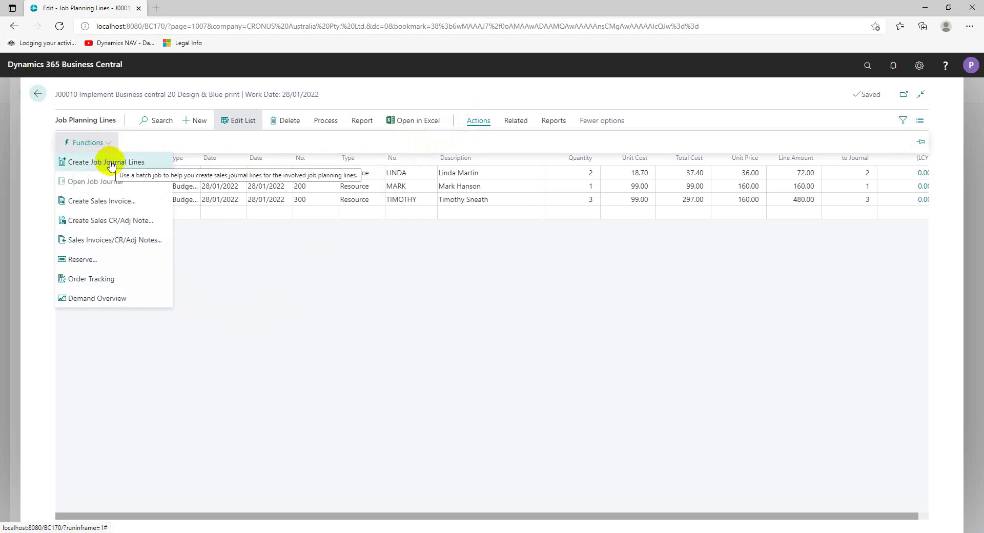
pyautogui.click(111, 163)
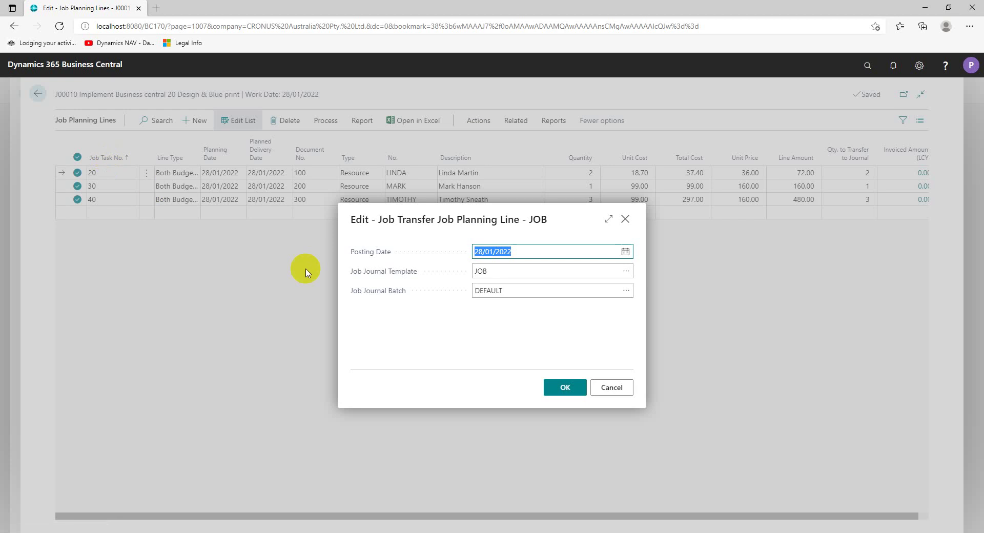
pyautogui.click(566, 388)
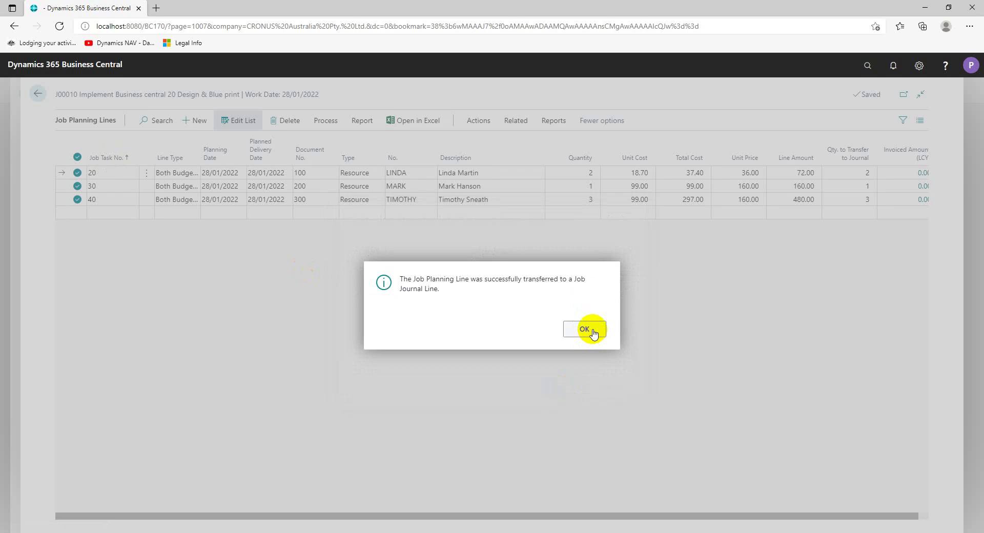
pyautogui.click(592, 330)
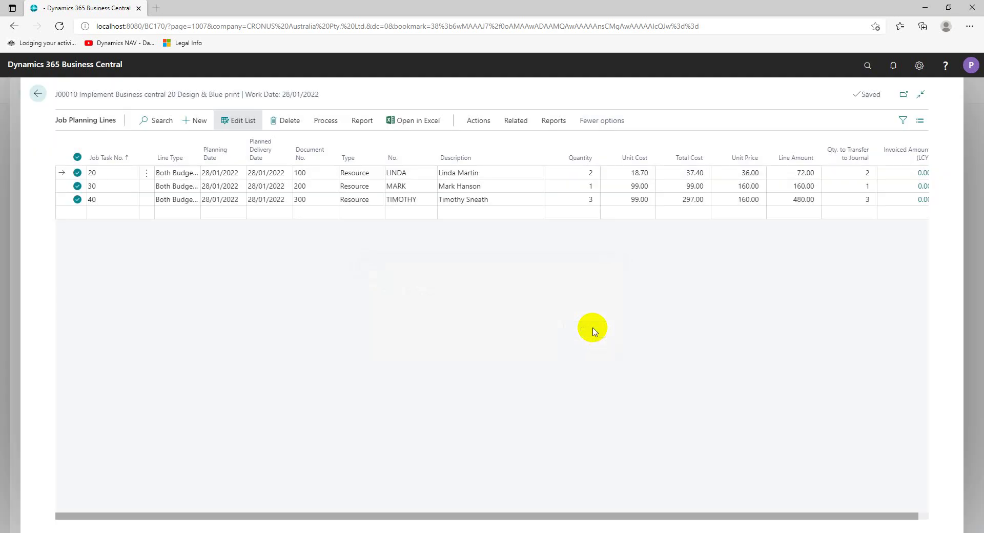
# Step: Return to the Job Card and reopen the job's Job Planning Lines
pyautogui.click(39, 95)
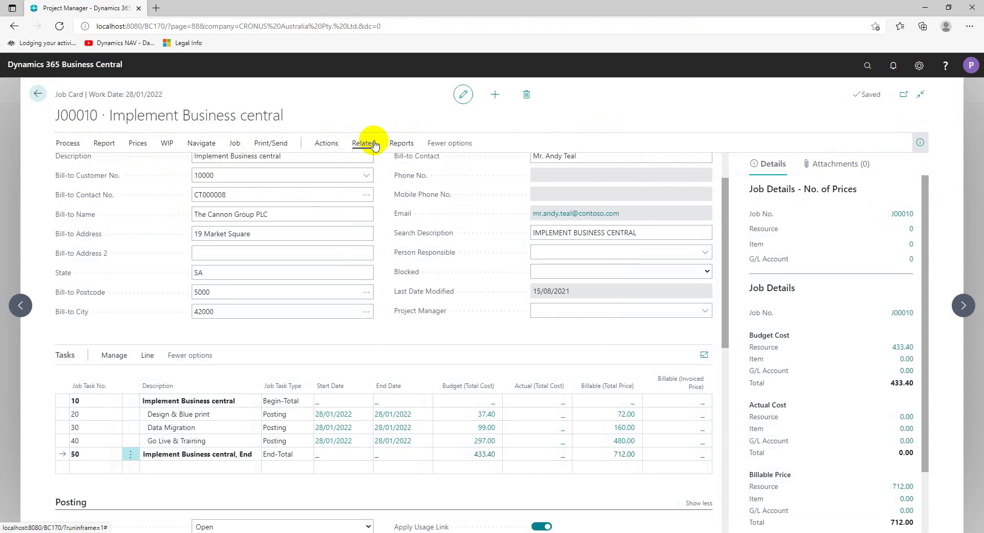
pyautogui.click(326, 143)
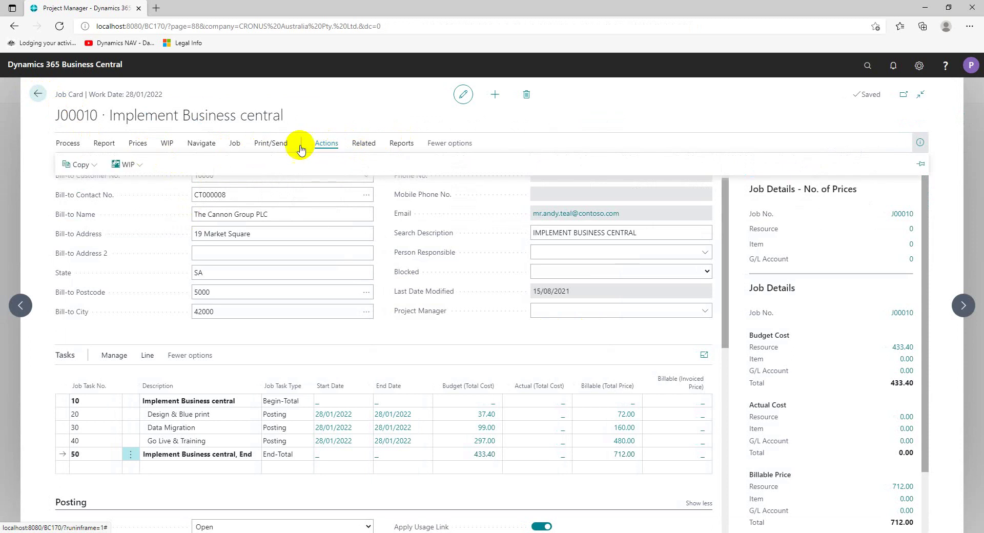
pyautogui.click(204, 144)
pyautogui.click(115, 165)
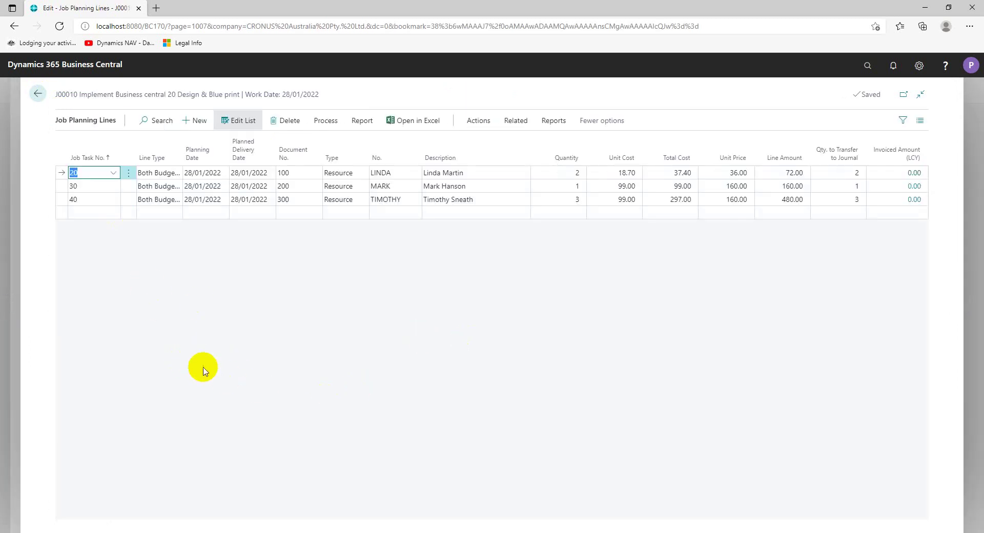
# Step: Open the job journal for the task 20 planning line, check its entry, and return to the Job Planning Lines
pyautogui.click(478, 120)
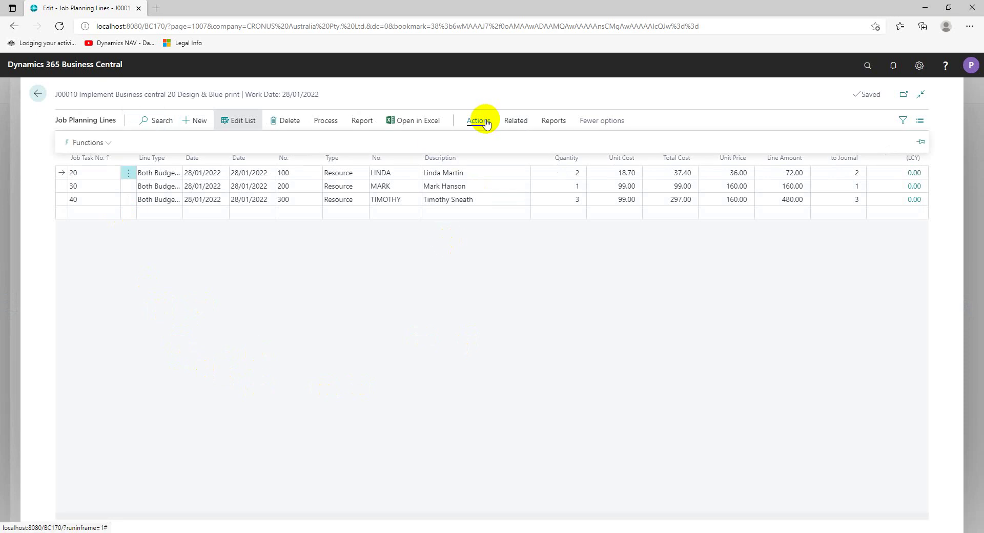
pyautogui.click(107, 145)
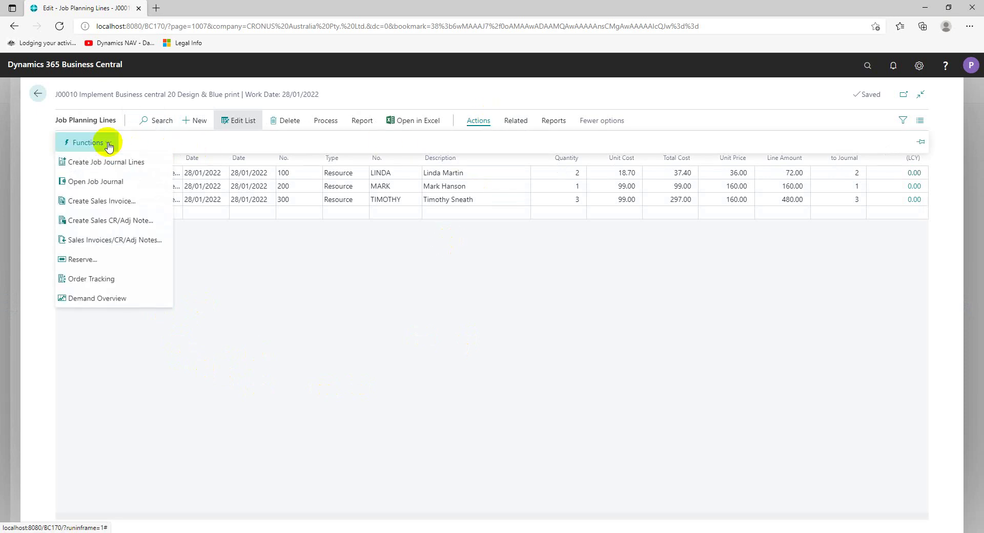
pyautogui.click(107, 183)
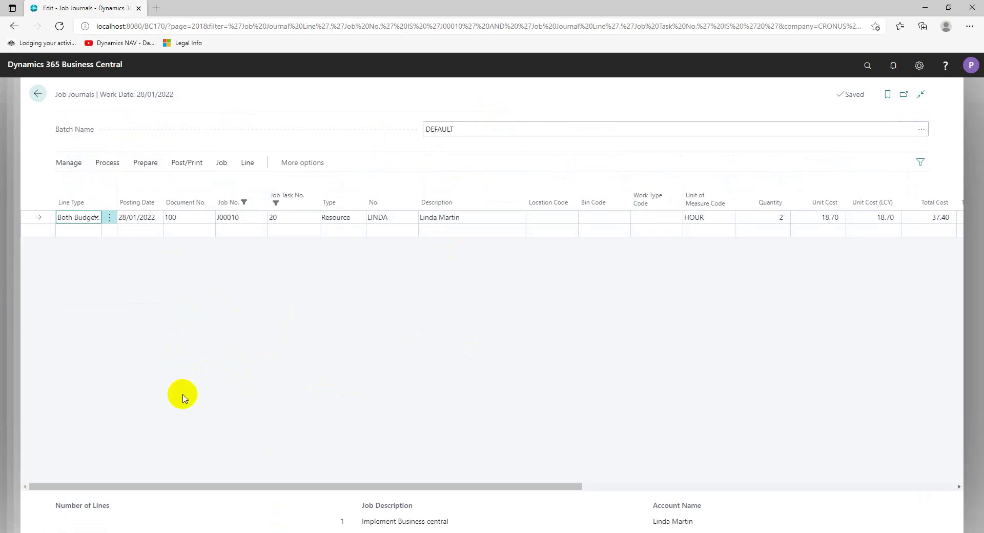
pyautogui.moveTo(518, 485); pyautogui.dragTo(241, 474)
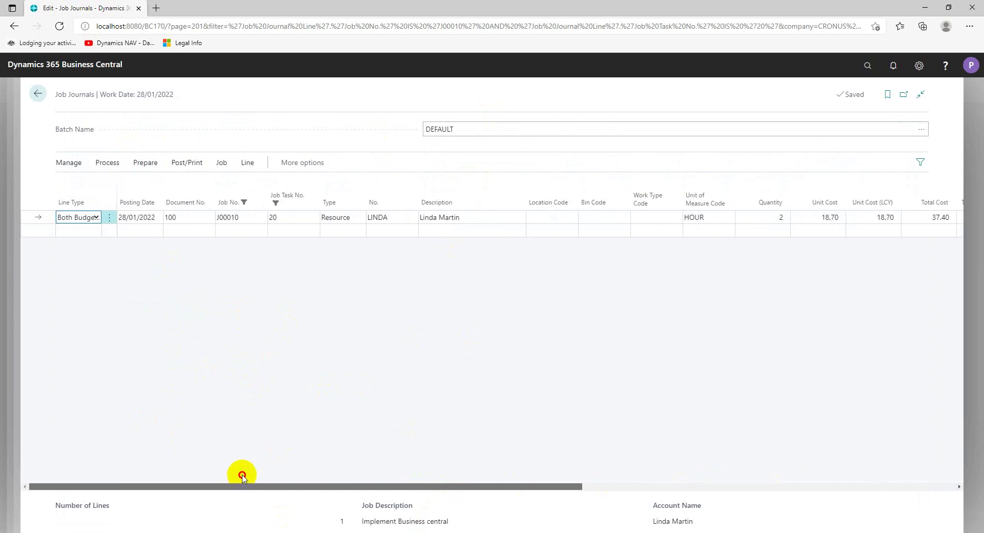
pyautogui.click(39, 94)
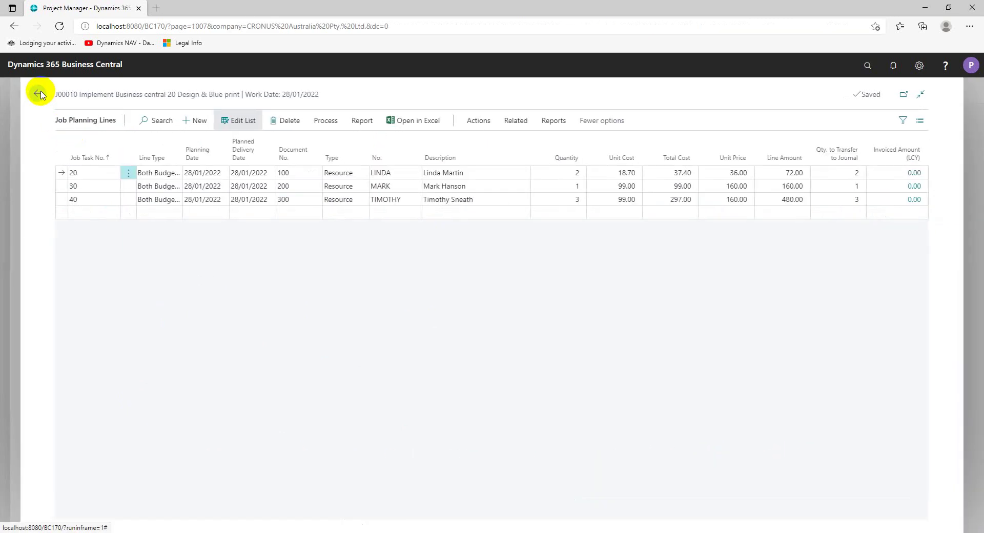
# Step: Create a job journal line from the task 30 planning line with template JOB and batch DEFAULT, accepting the already-linked line
pyautogui.click(71, 186)
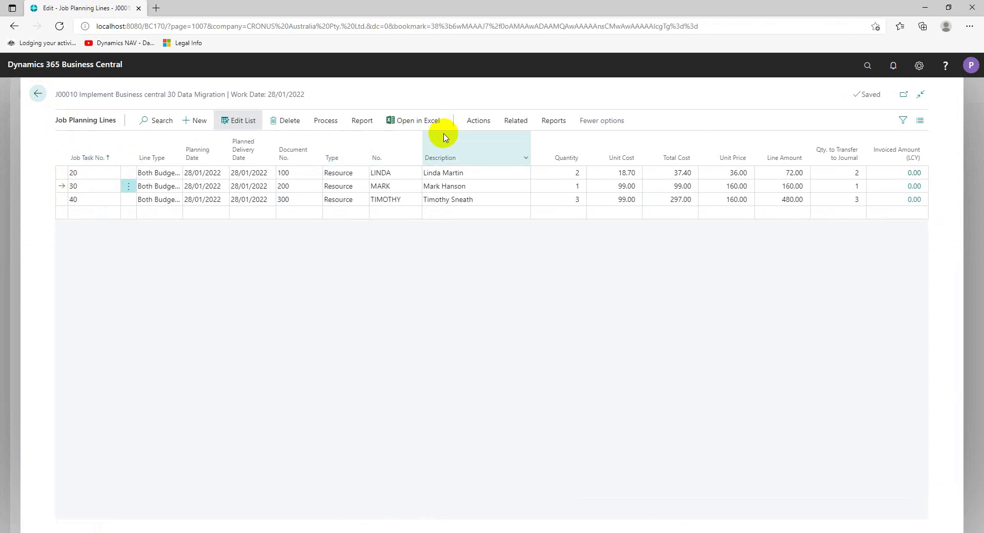
pyautogui.click(484, 122)
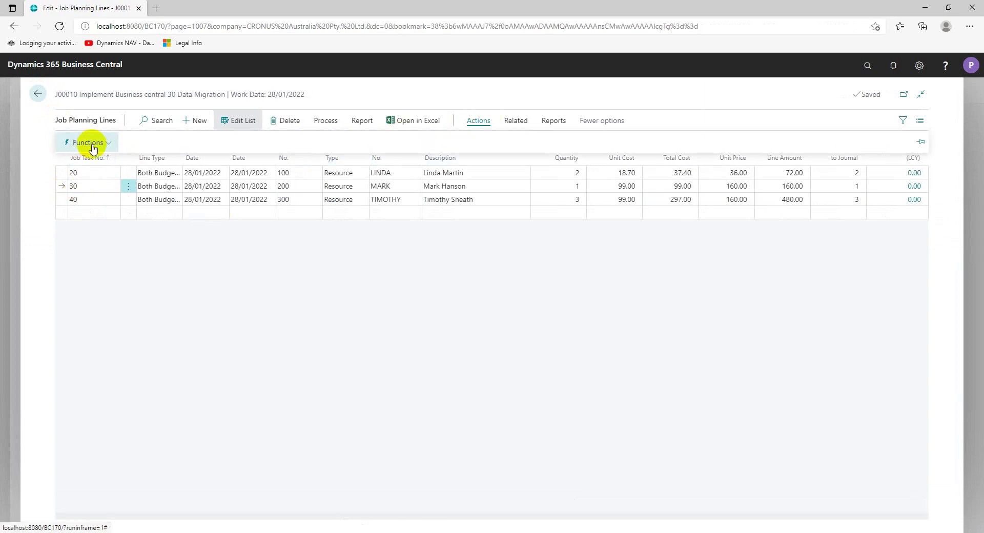
pyautogui.click(108, 144)
pyautogui.click(110, 161)
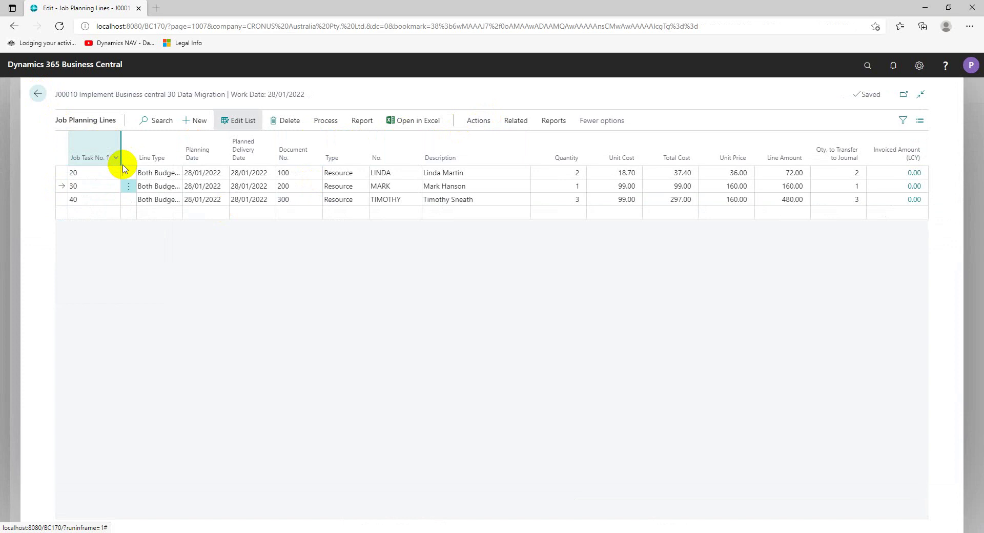
pyautogui.click(564, 386)
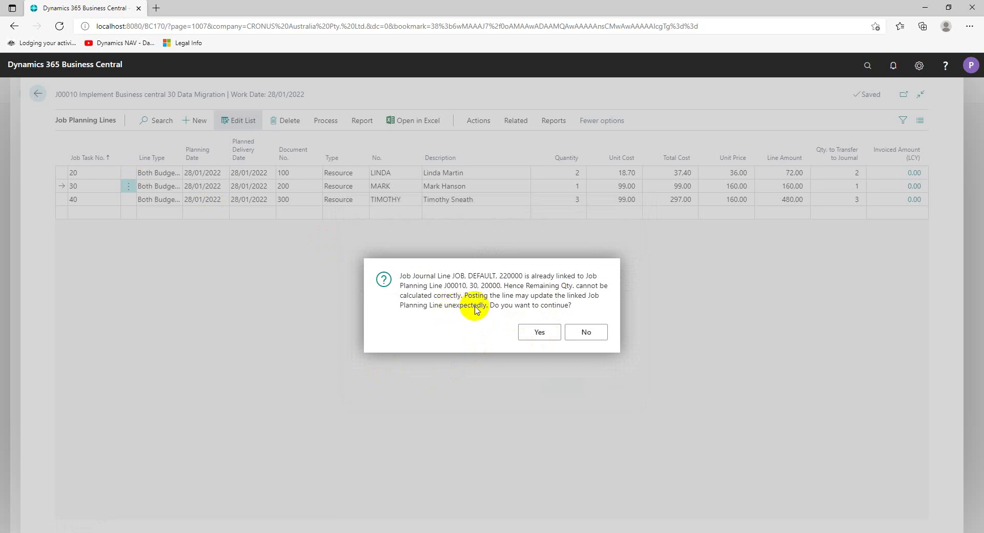
pyautogui.click(543, 333)
pyautogui.click(582, 332)
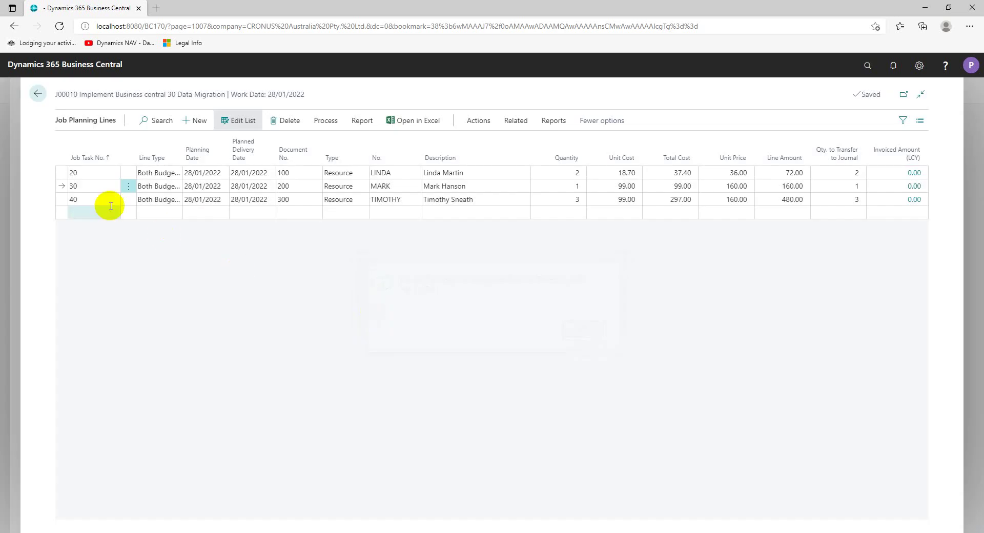
pyautogui.click(69, 201)
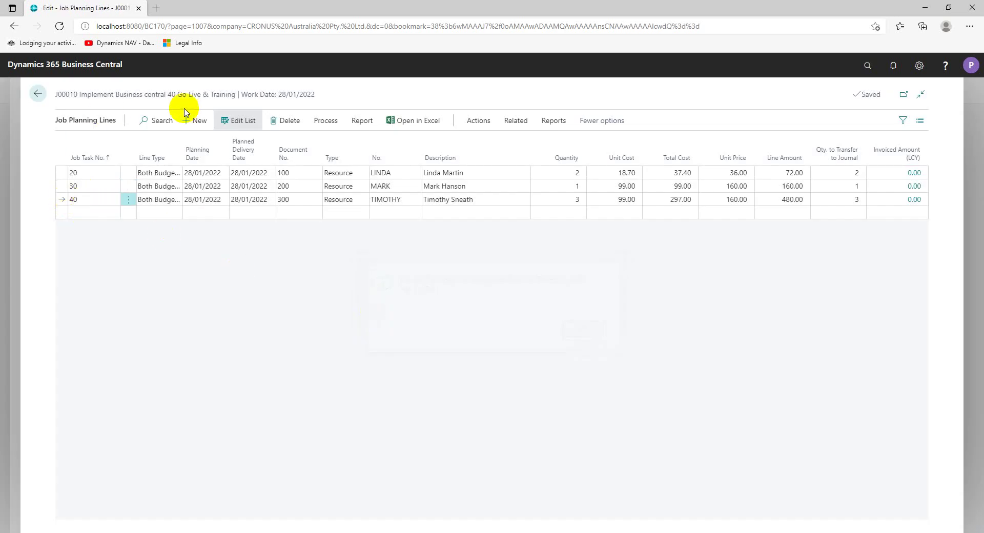
pyautogui.click(470, 122)
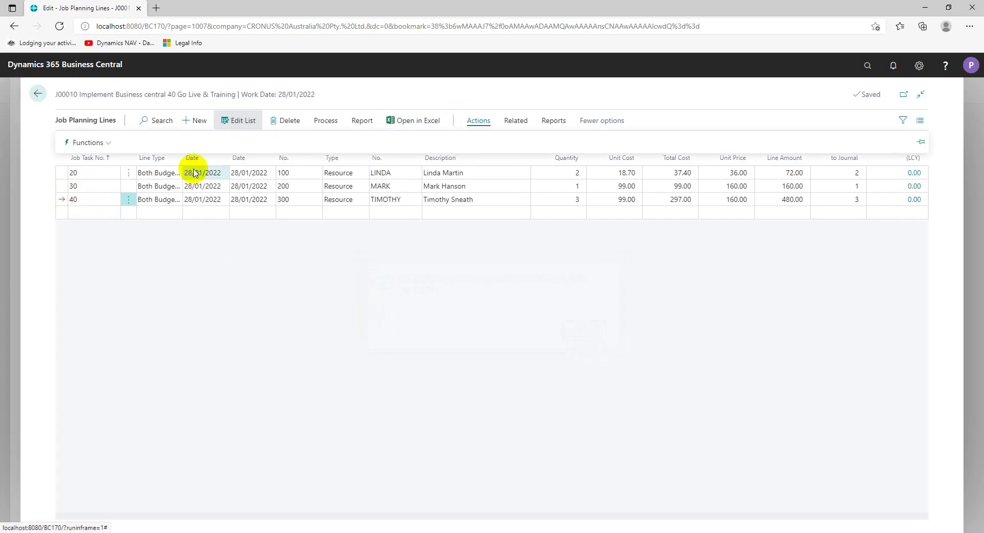
pyautogui.click(87, 142)
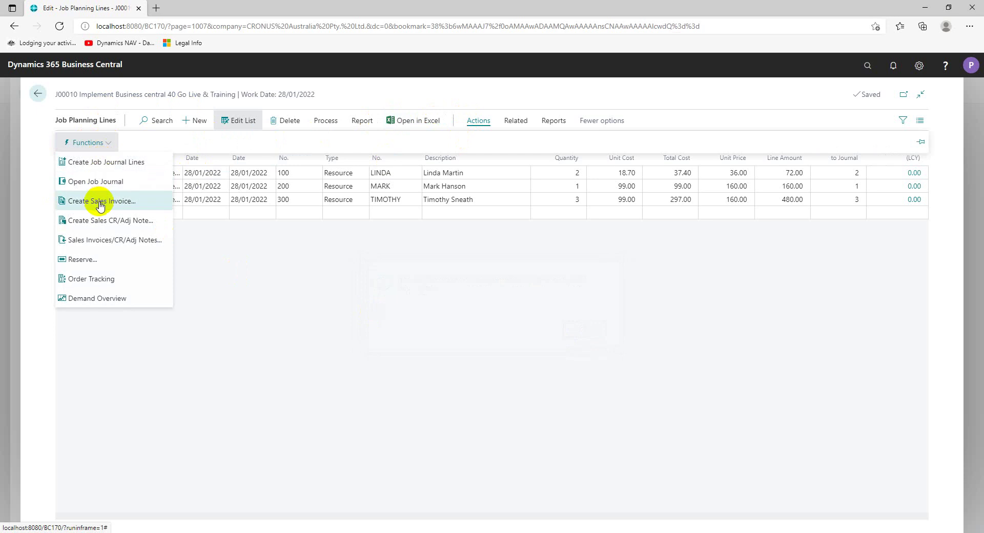
pyautogui.click(92, 162)
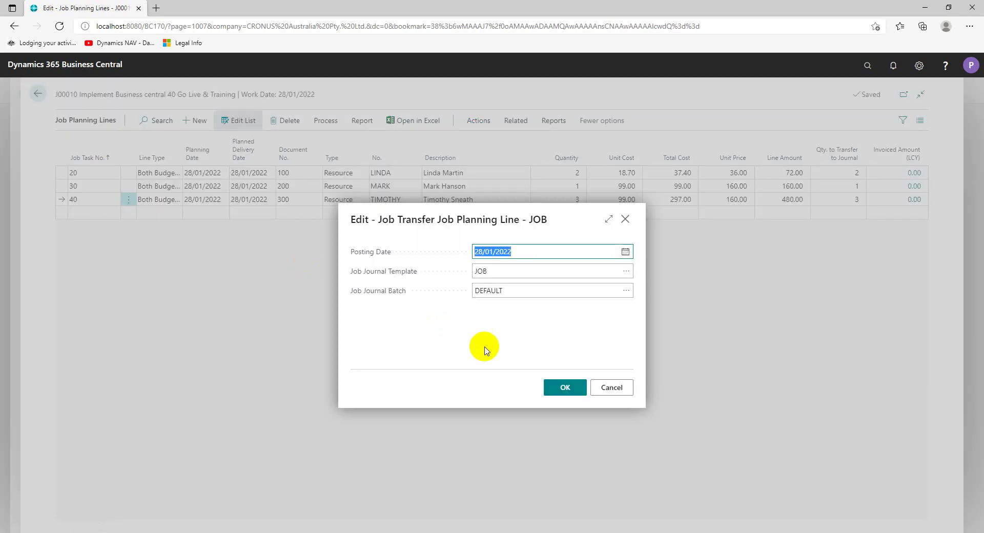
pyautogui.click(559, 388)
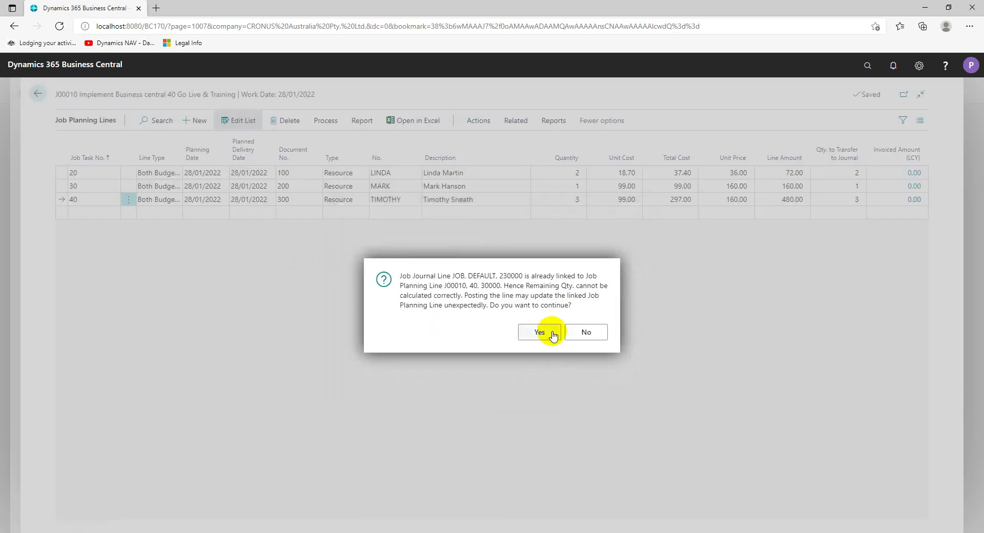
pyautogui.click(585, 333)
# Step: Leave the Job Planning Lines, search for "job jour" and open the Job Journals page
pyautogui.click(37, 93)
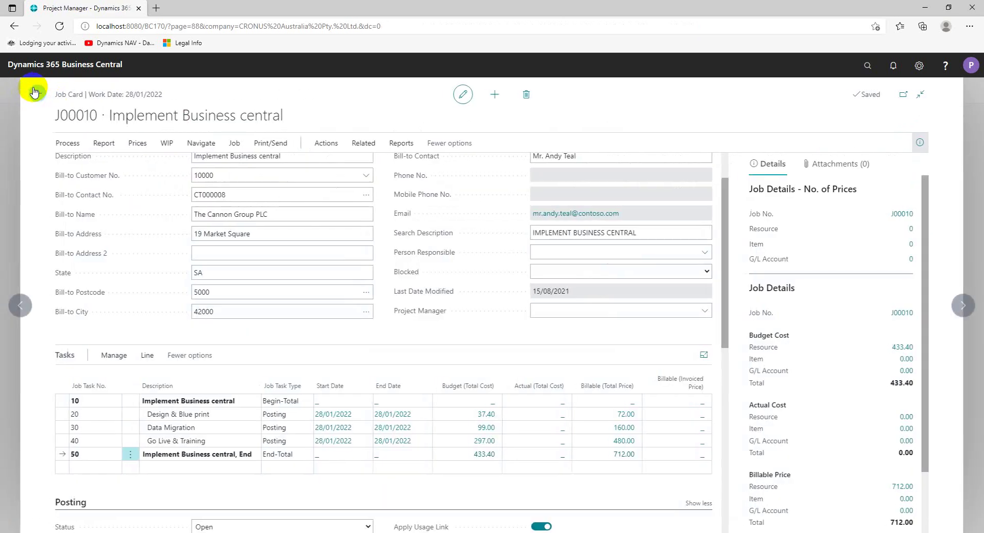
pyautogui.click(866, 66)
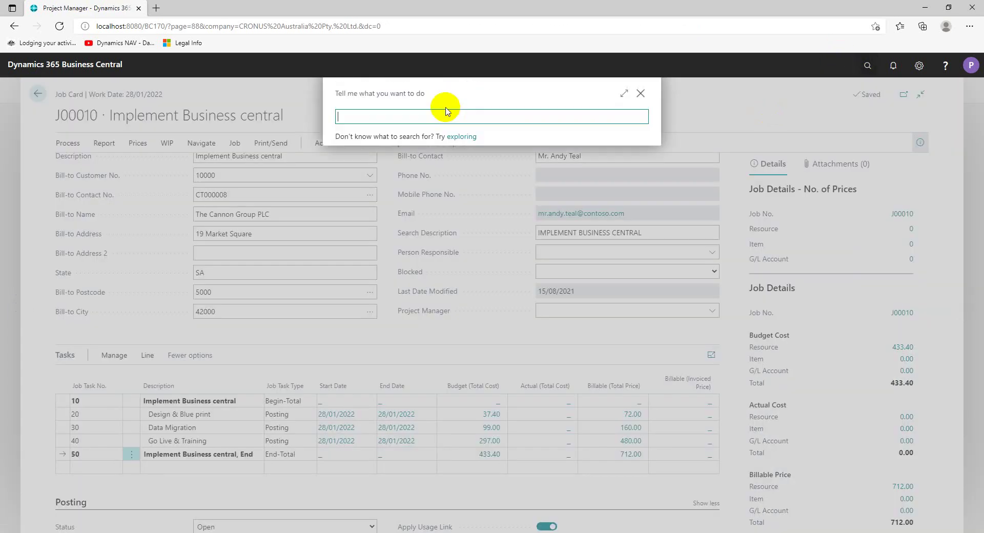
pyautogui.write('job jour')
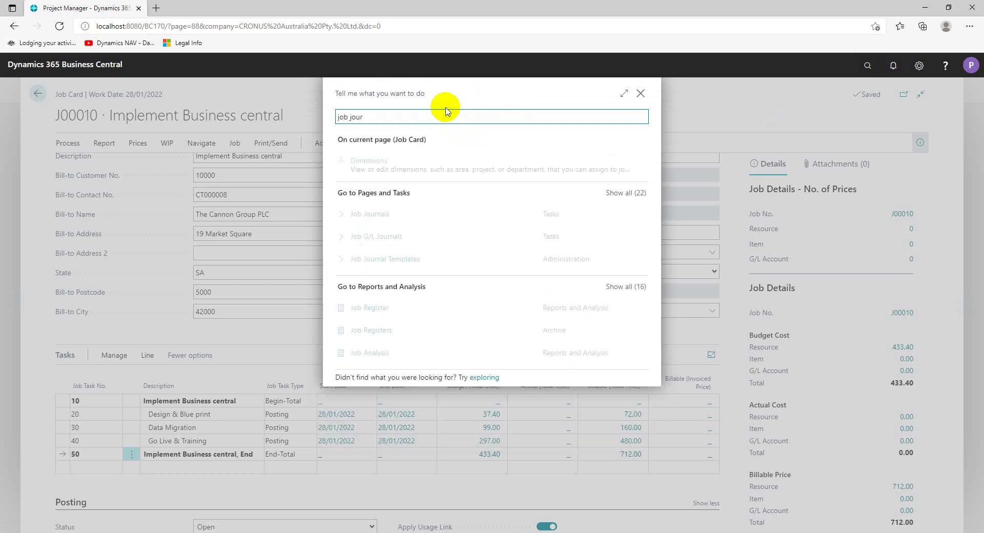
pyautogui.click(387, 214)
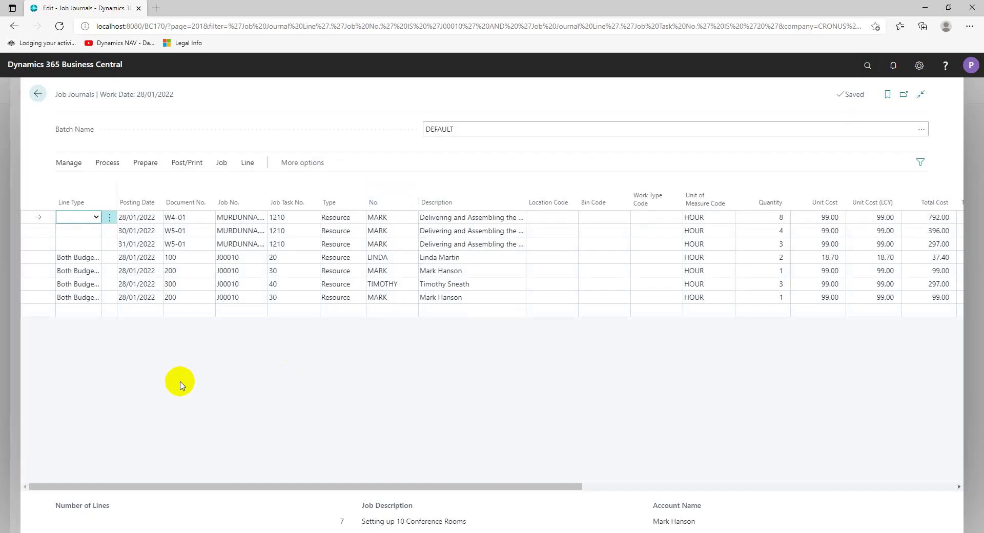
# Step: Delete the three job journal lines with task 1210 that belong to the conference rooms job
pyautogui.click(109, 219)
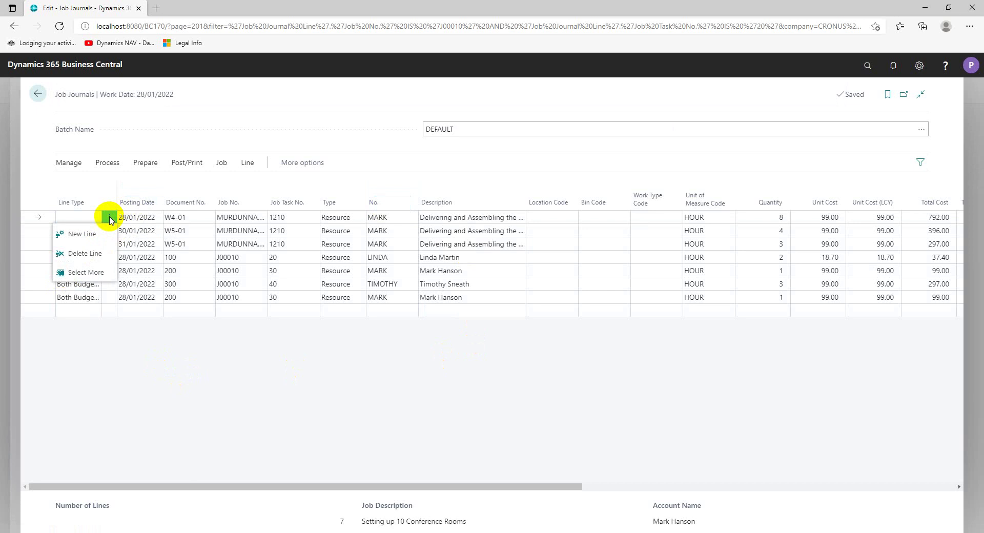
pyautogui.click(107, 254)
pyautogui.click(469, 330)
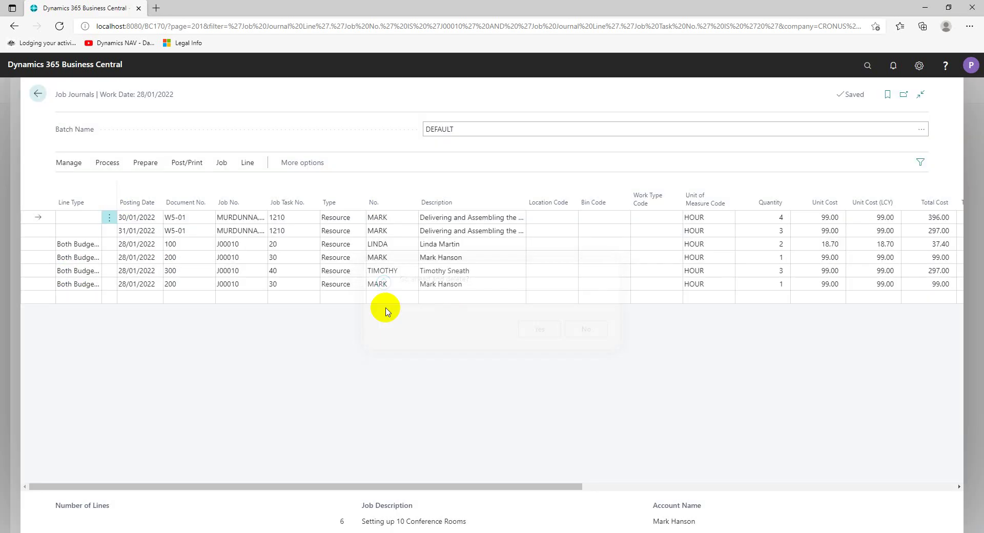
pyautogui.click(109, 217)
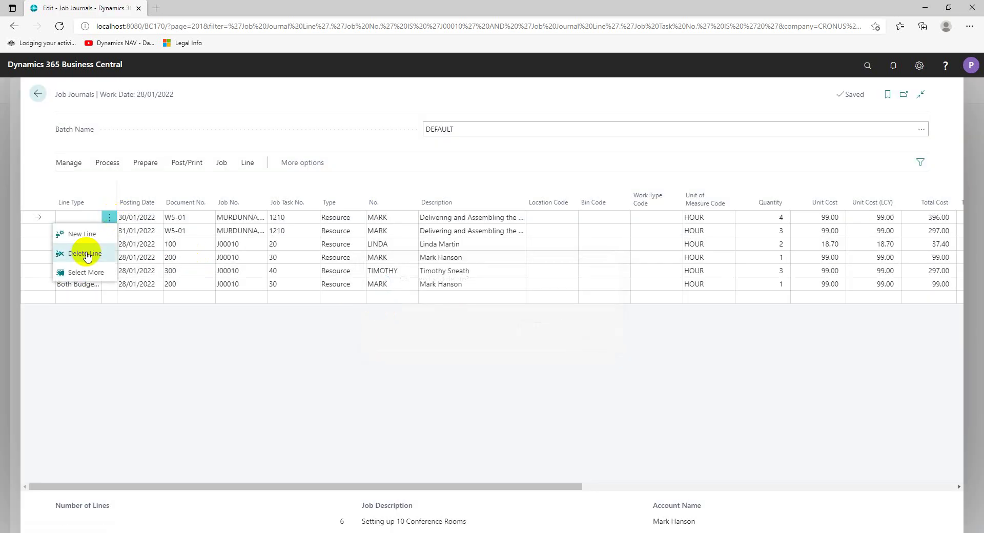
pyautogui.click(87, 253)
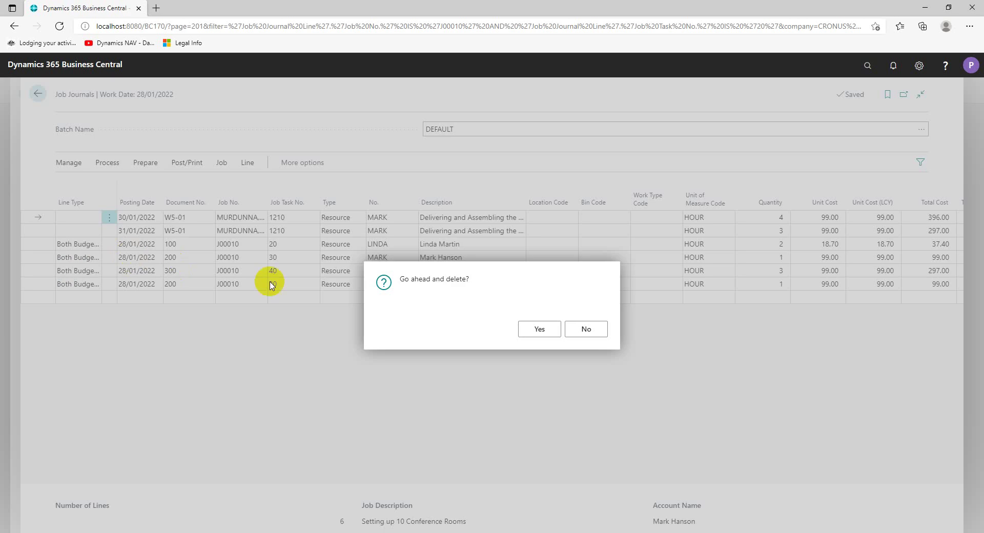
pyautogui.click(534, 329)
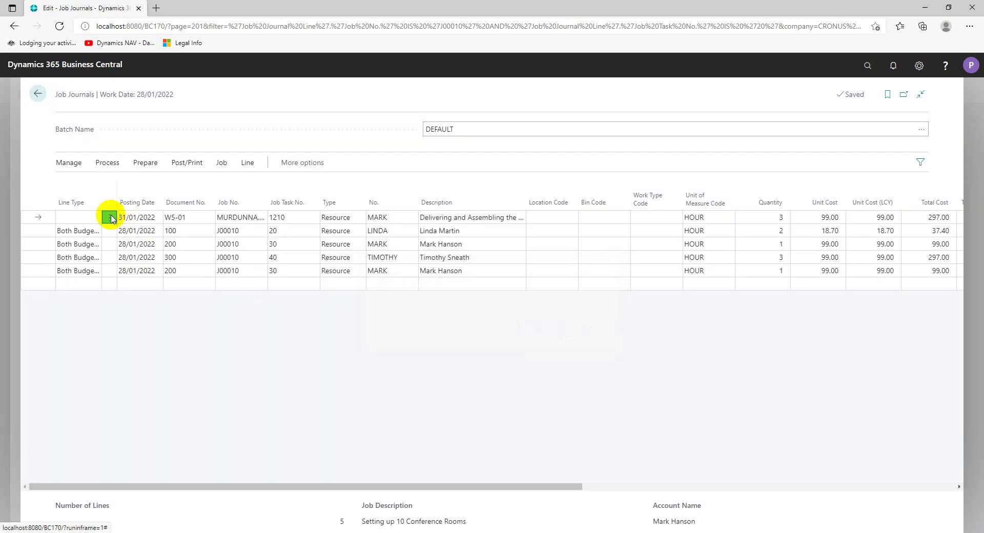
pyautogui.click(111, 218)
pyautogui.click(90, 255)
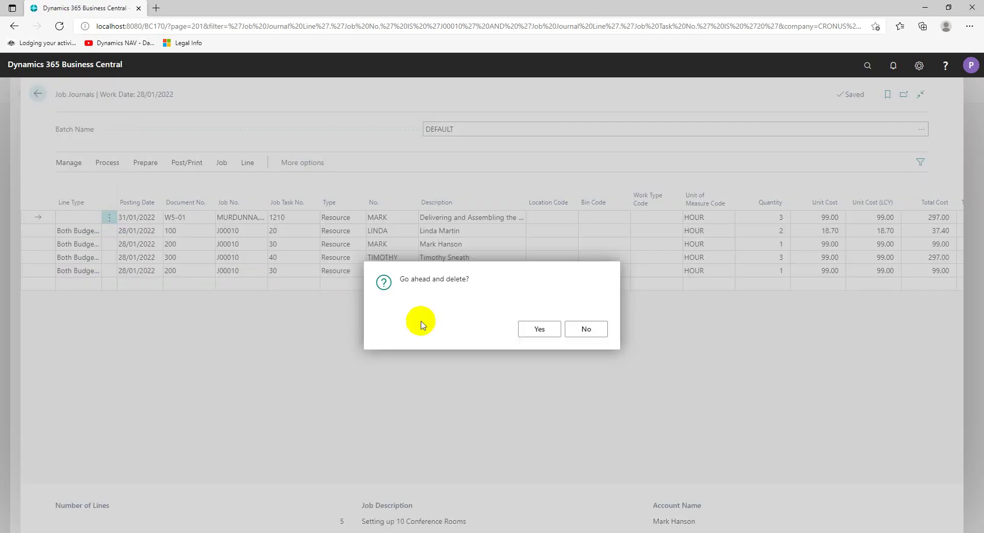
pyautogui.click(541, 332)
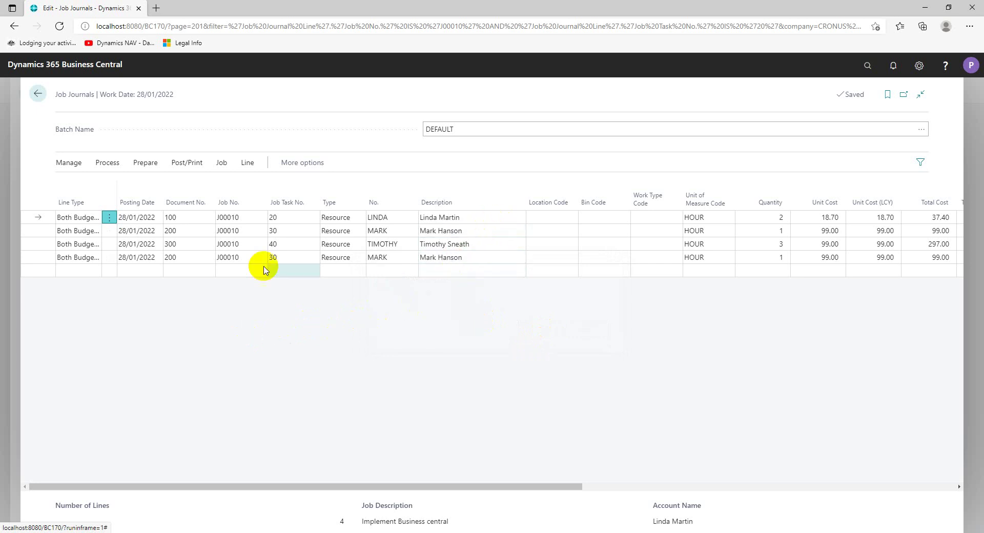
# Step: Delete the duplicate task 30 line at the end of the DEFAULT job journal batch
pyautogui.click(44, 261)
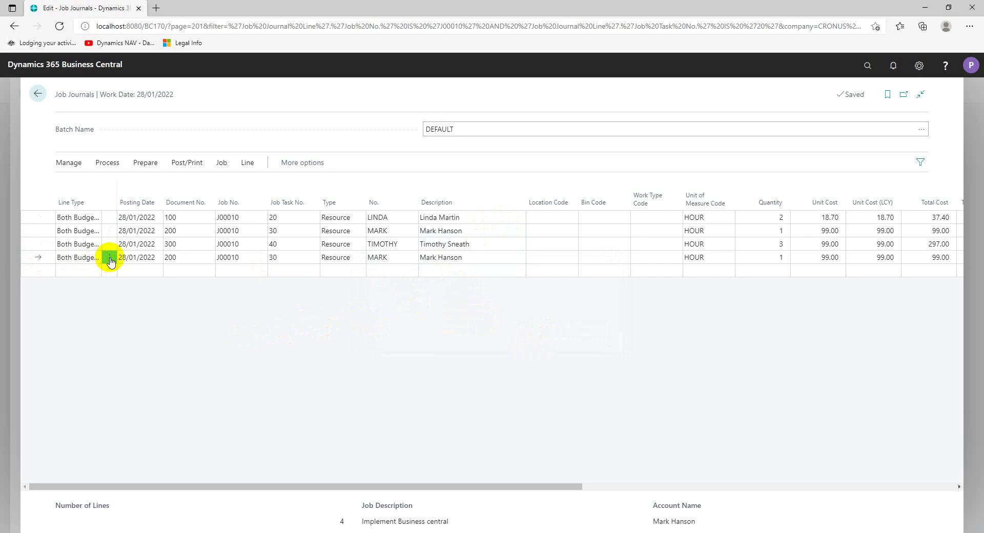
pyautogui.click(110, 258)
pyautogui.click(86, 296)
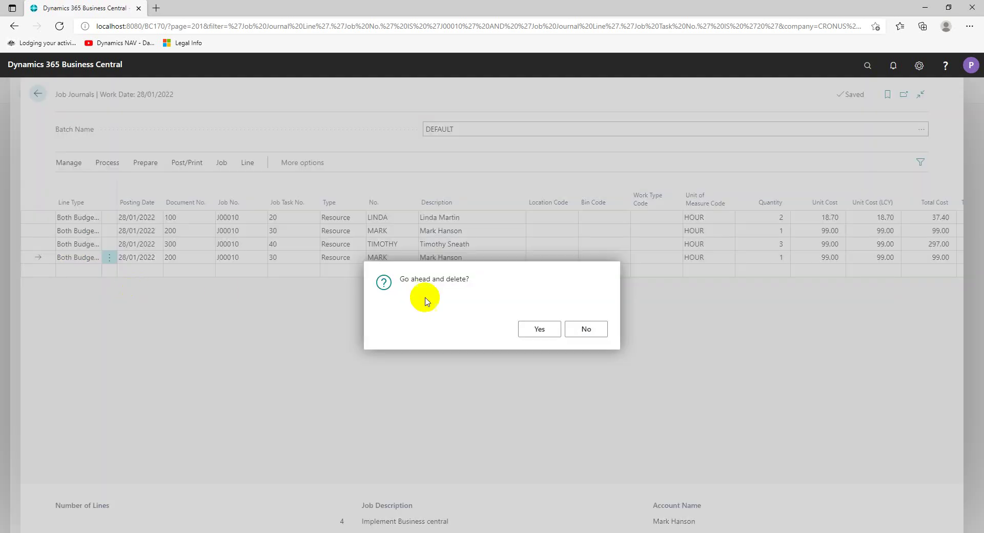
pyautogui.click(541, 328)
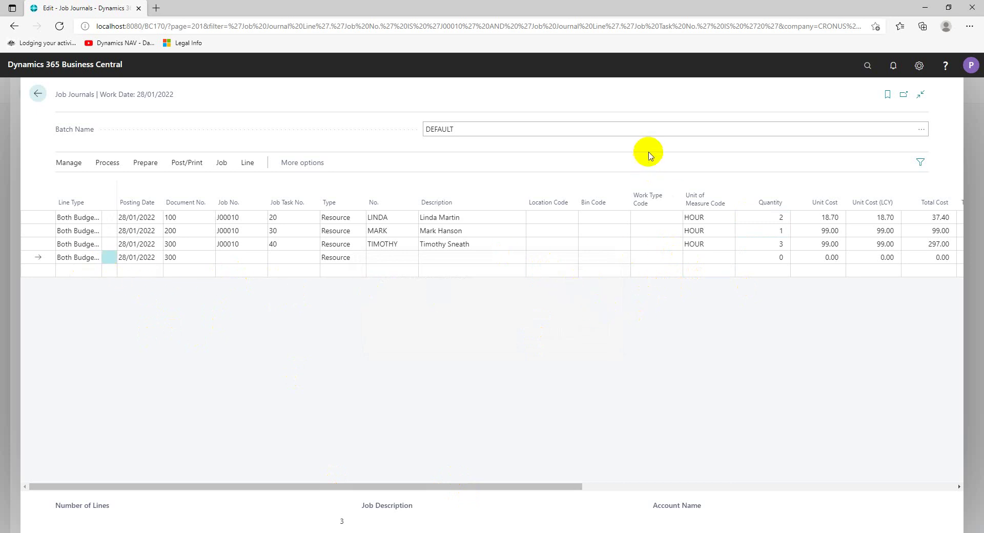
# Step: Review the quantities, costs and prices of the journal lines for tasks 20, 30 and 40
pyautogui.moveTo(571, 485); pyautogui.dragTo(650, 461)
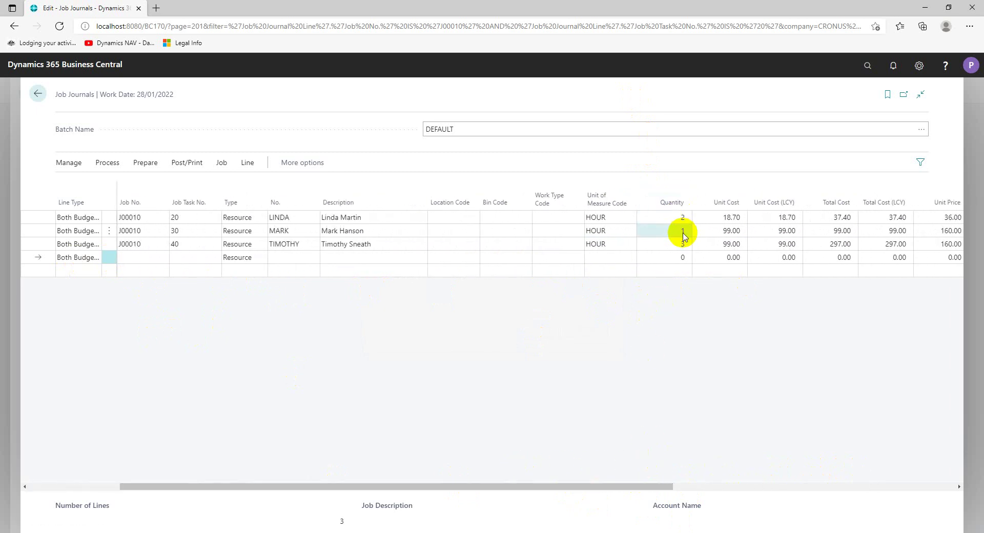
pyautogui.moveTo(656, 487); pyautogui.dragTo(512, 507)
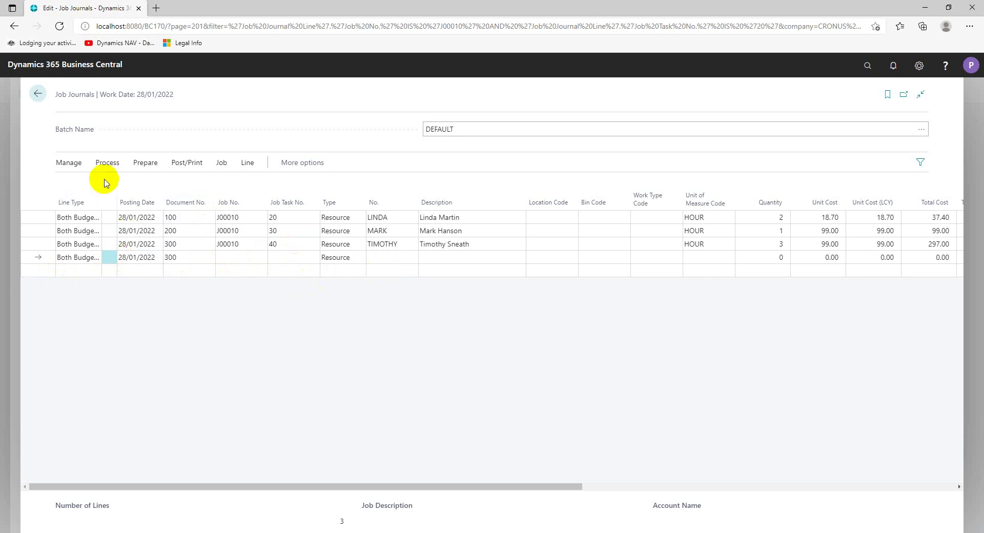
pyautogui.click(39, 217)
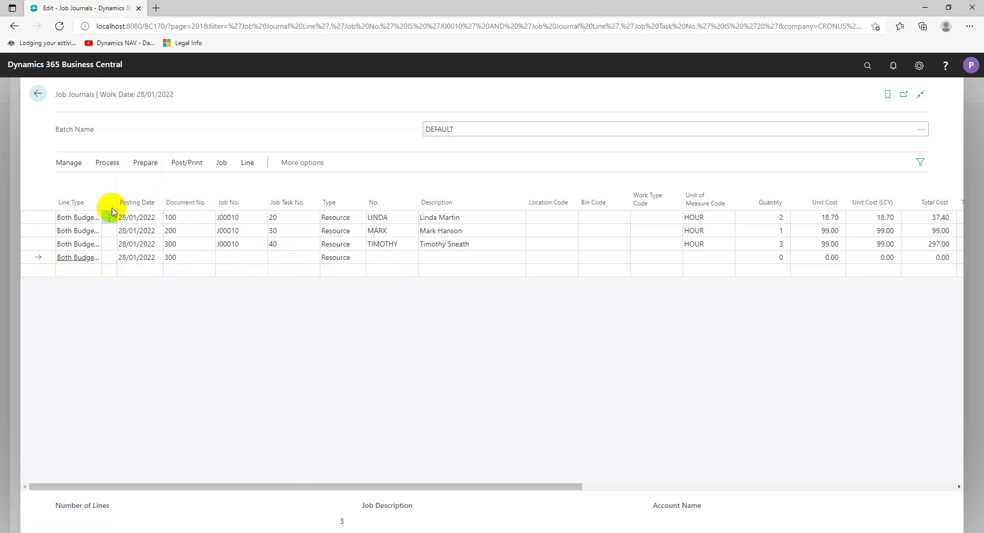
# Step: Post the three job journal lines of the DEFAULT batch and return to the job card
pyautogui.click(173, 162)
pyautogui.click(78, 184)
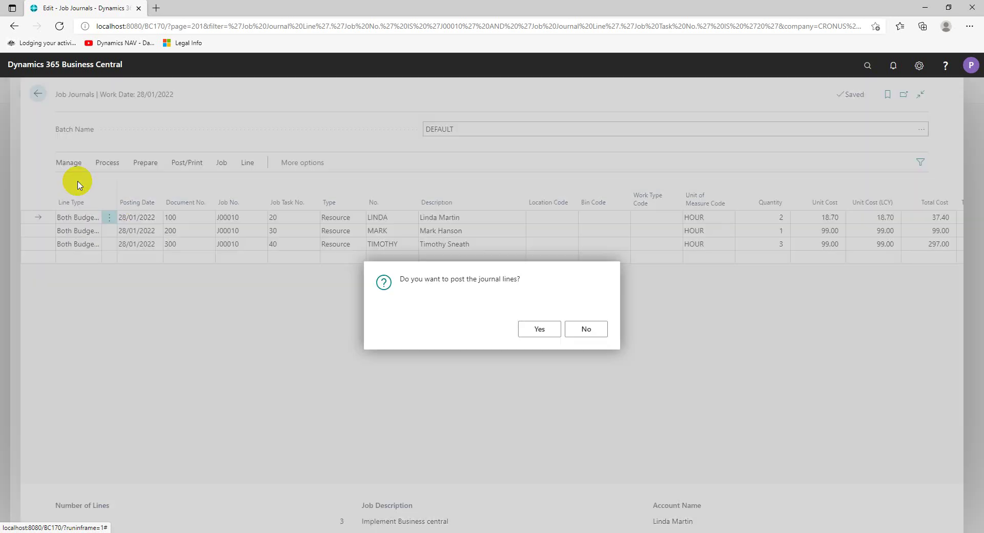
pyautogui.click(538, 329)
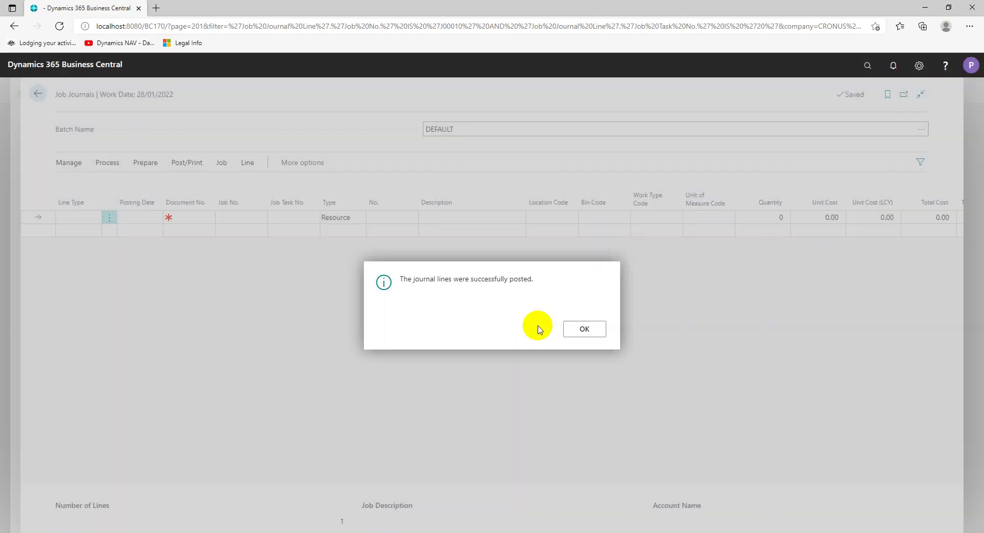
pyautogui.click(591, 333)
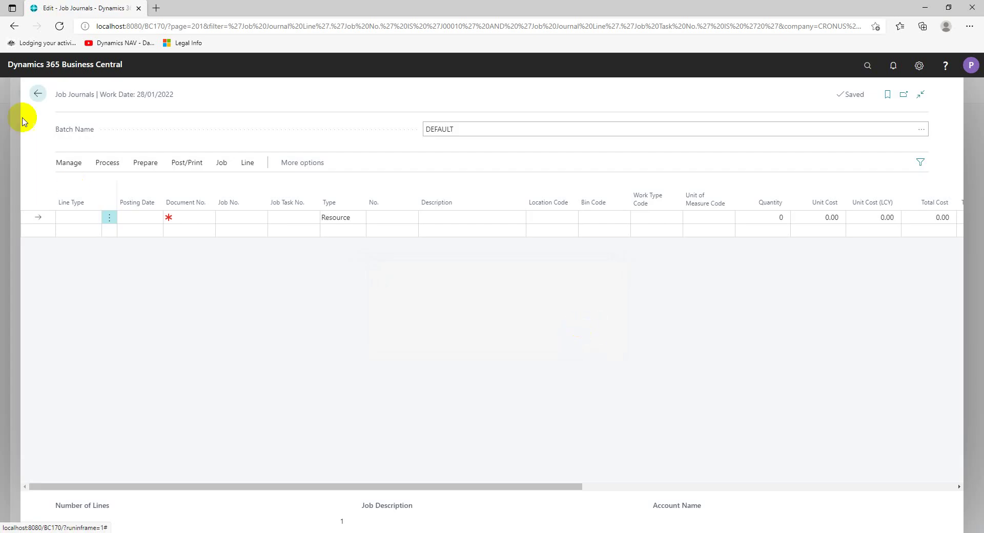
pyautogui.click(39, 94)
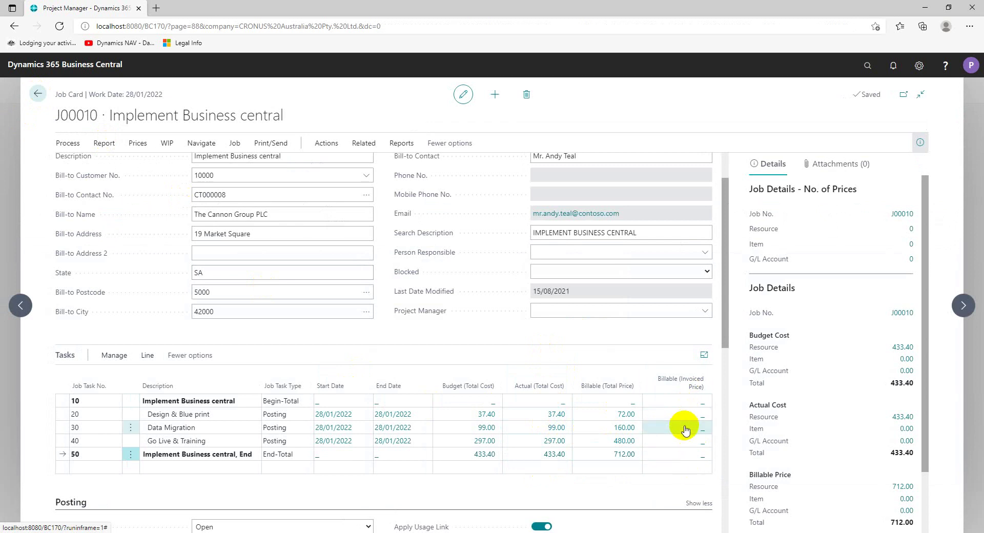
# Step: Review the task totals on the job card and set the Job Posting Group to SETTING UP
pyautogui.scroll(-1, 683, 406)
pyautogui.scroll(-1, 683, 385)
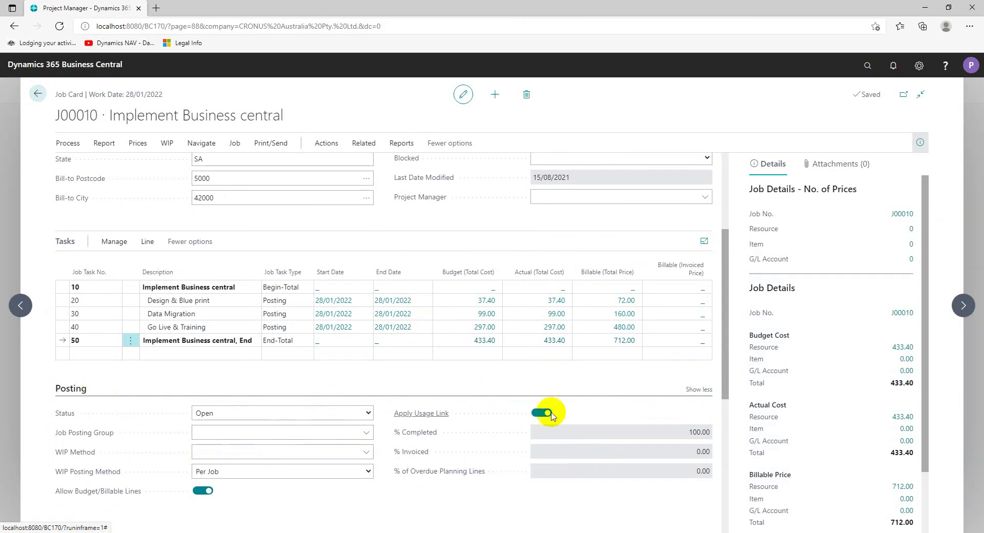
pyautogui.scroll(2, 692, 425)
pyautogui.scroll(-3, 689, 459)
pyautogui.scroll(-1, 687, 458)
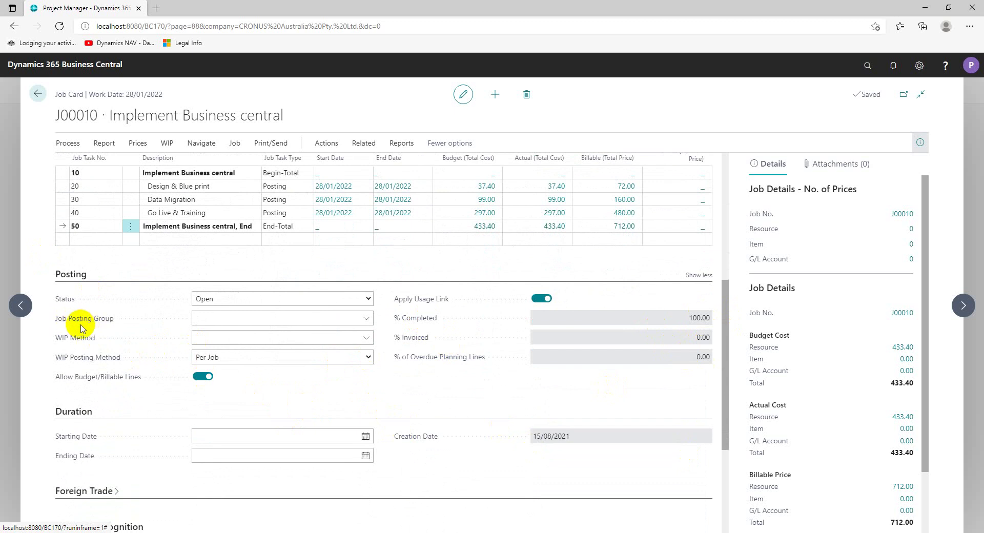
pyautogui.click(367, 319)
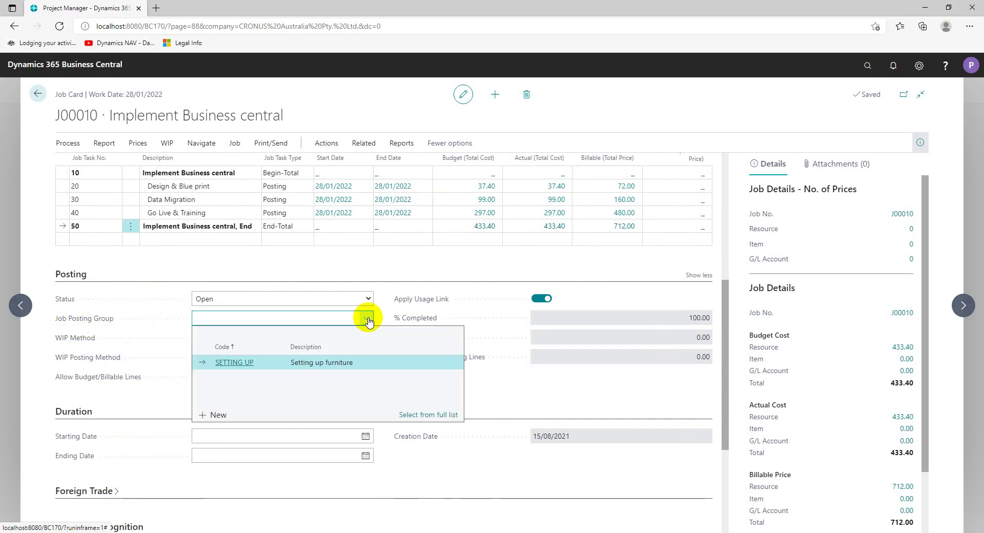
pyautogui.click(232, 362)
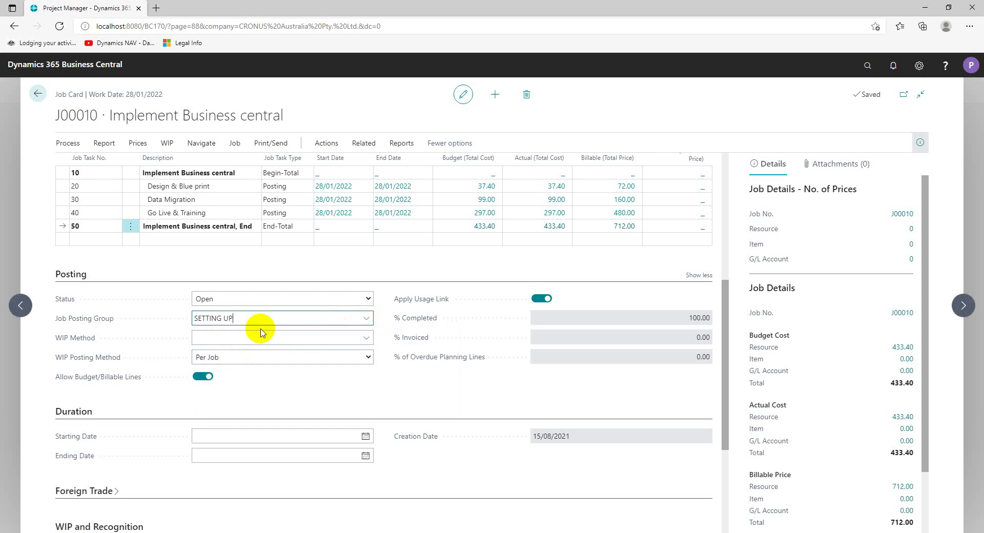
# Step: Search for "job post", open the Job Posting Groups page to examine the accounts of SETTING UP, and return to the job card
pyautogui.click(867, 65)
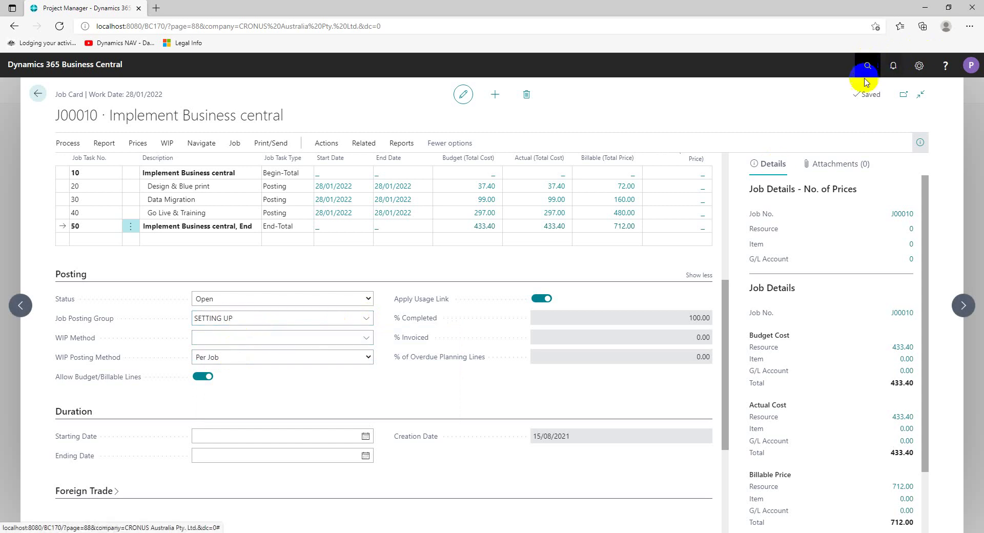
pyautogui.write('job post')
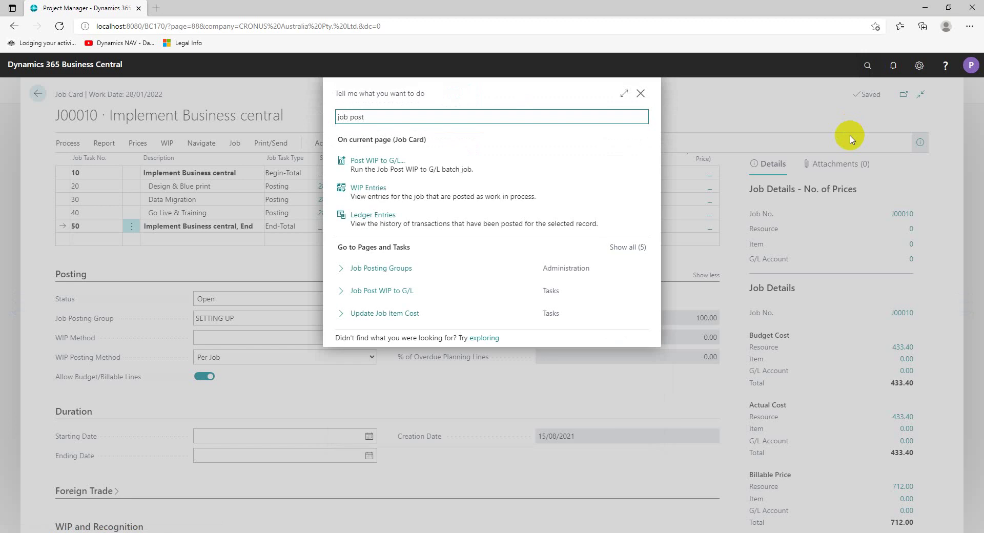
pyautogui.click(400, 268)
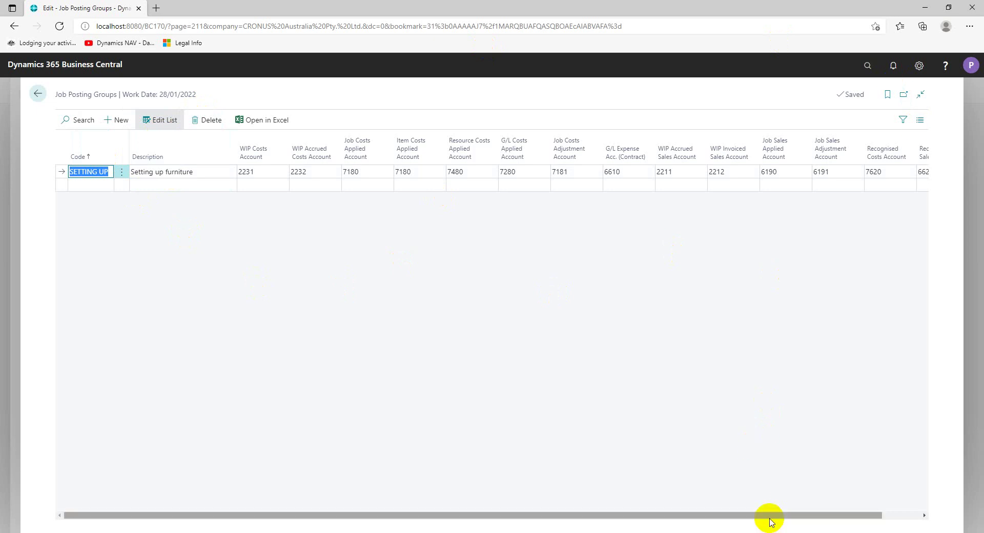
pyautogui.moveTo(770, 522); pyautogui.dragTo(609, 522)
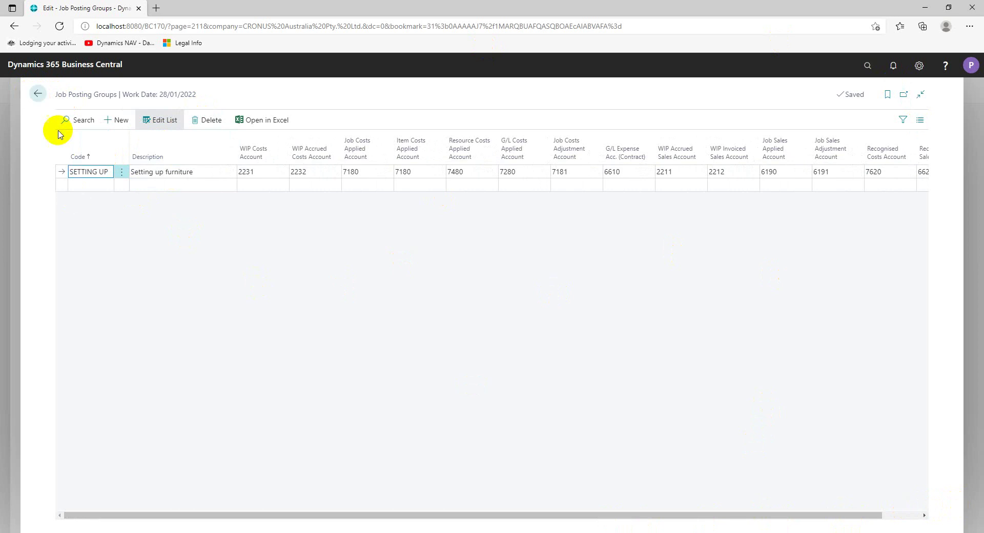
pyautogui.click(35, 96)
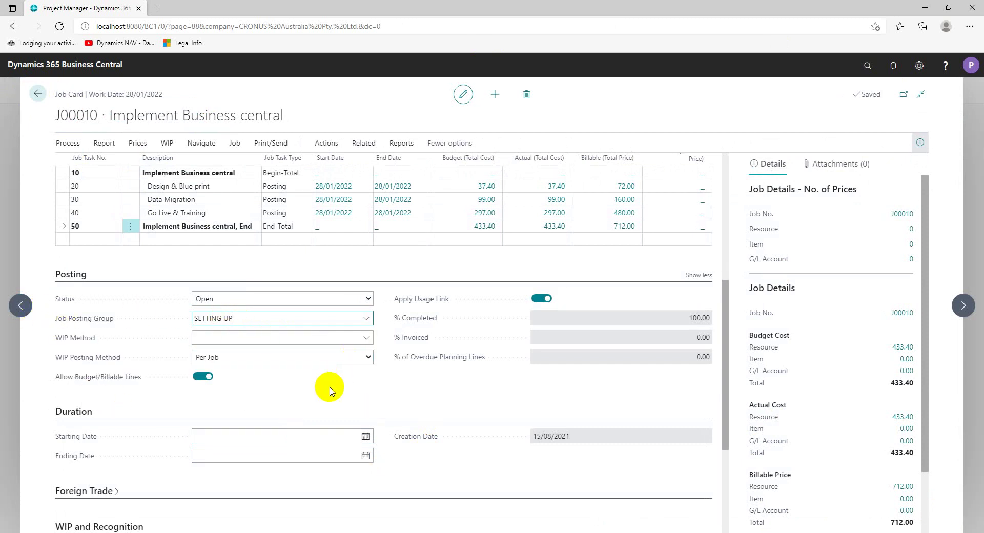
# Step: Set the job's WIP Method to POC and look over the WIP and Recognition section
pyautogui.click(367, 339)
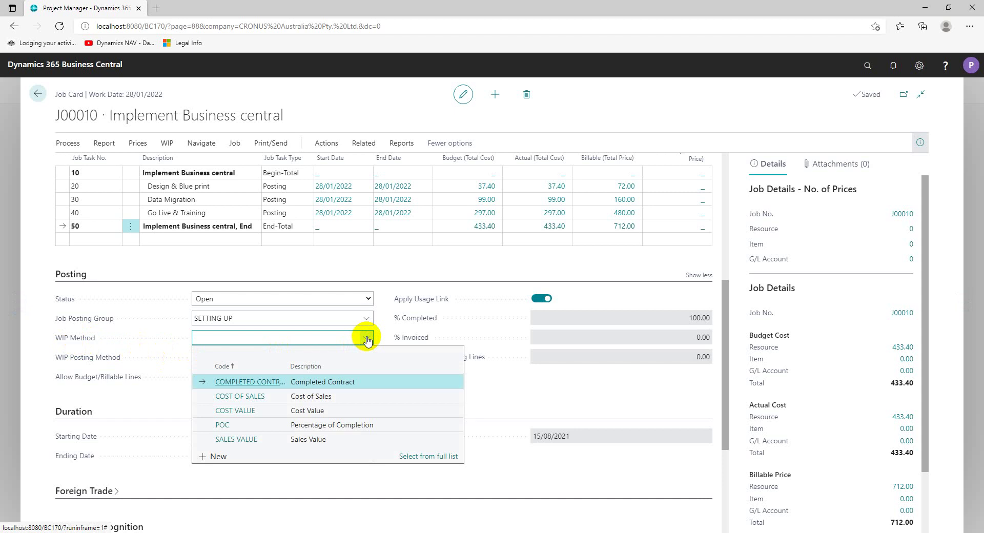
pyautogui.click(223, 426)
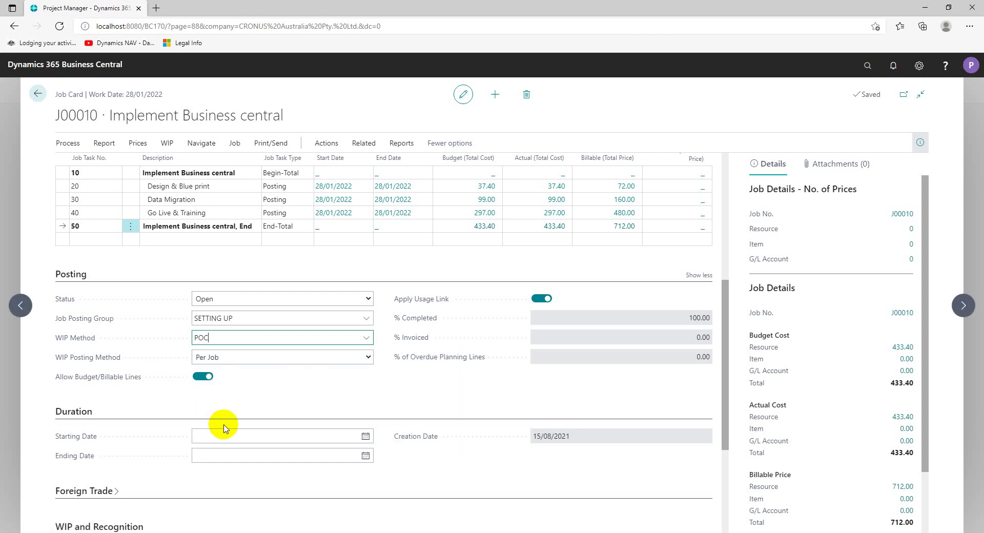
pyautogui.scroll(-3, 540, 397)
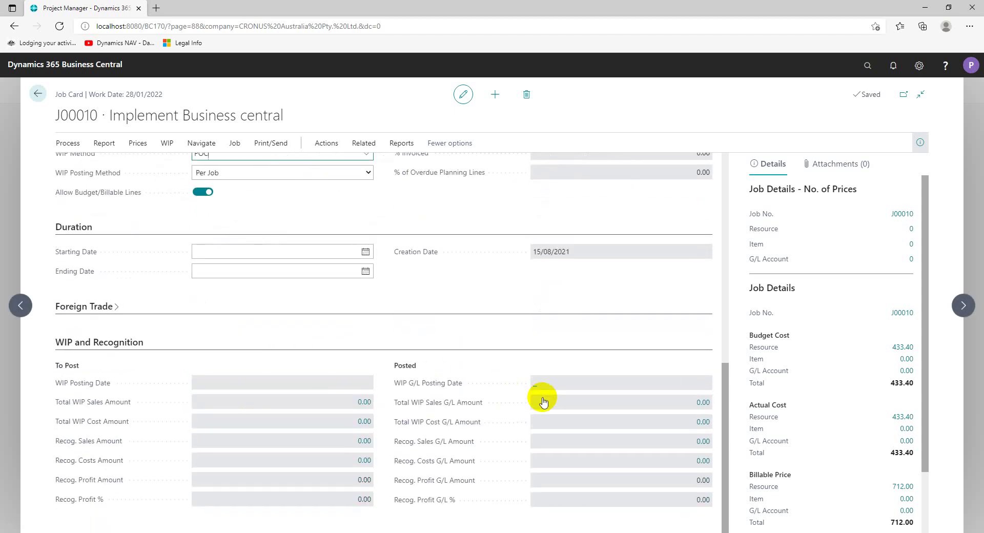
pyautogui.scroll(5, 543, 403)
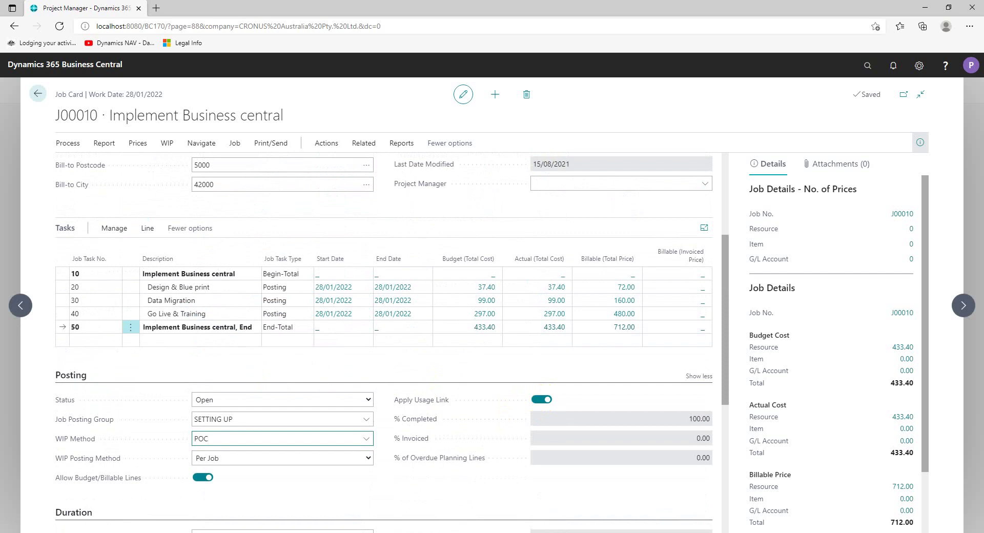
# Step: Switch to the PowerPoint presentation and read the slide on work in progress (WIP) jobs
pyautogui.moveTo(579, 532); pyautogui.dragTo(423, 115)
pyautogui.click(708, 108)
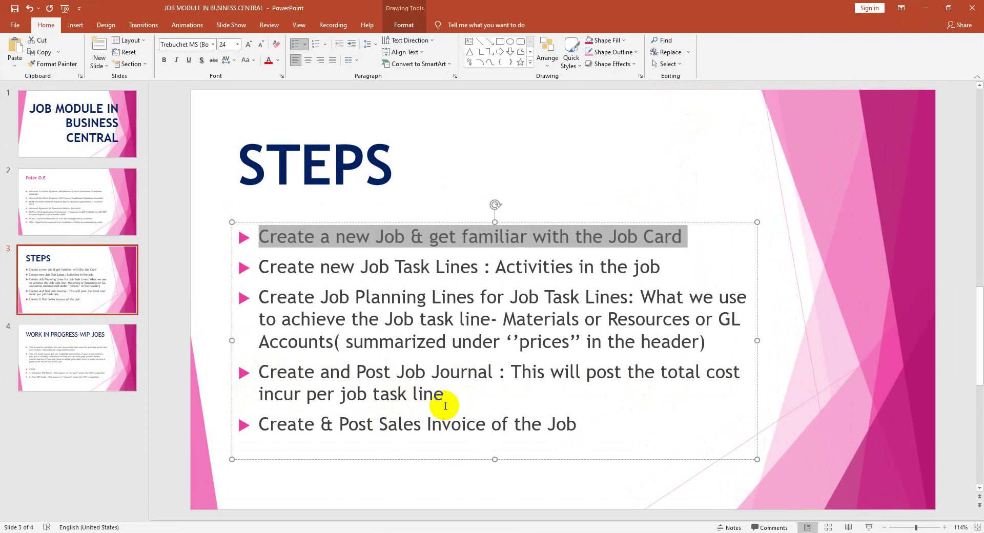
pyautogui.scroll(-1, 465, 408)
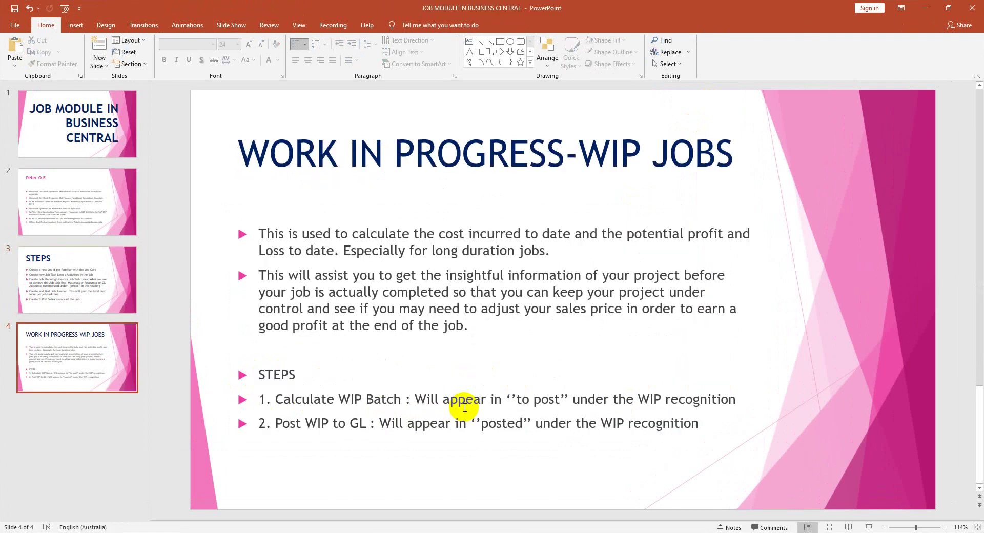
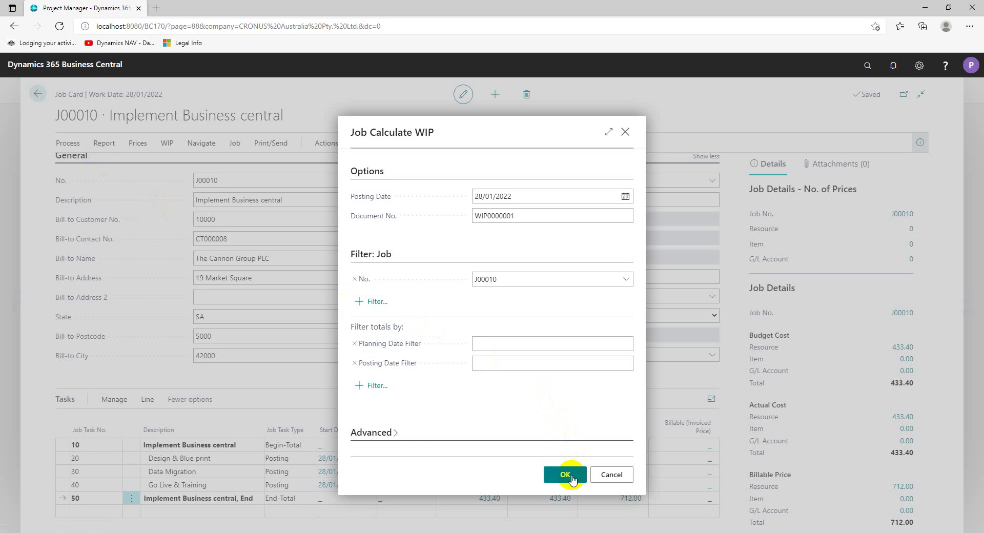
# Step: Run Job Calculate WIP for the Implement Business central job with posting date 28/01/2022 and document number WIP0000001
pyautogui.click(625, 279)
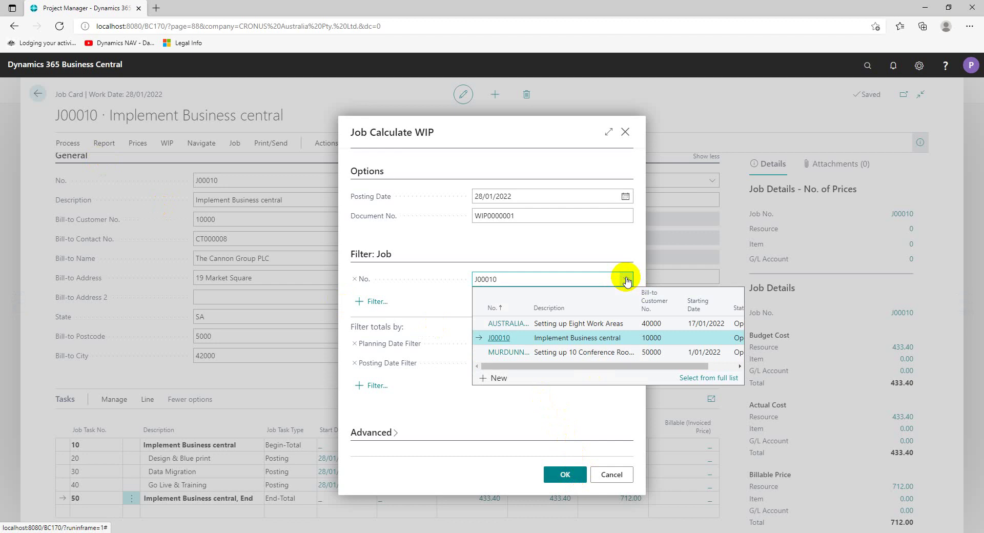
pyautogui.click(578, 340)
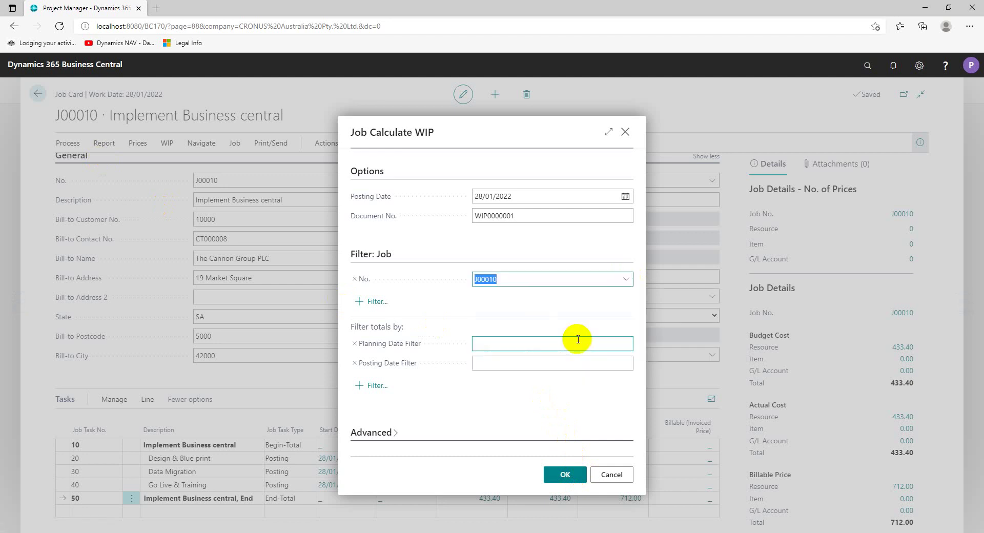
pyautogui.click(565, 476)
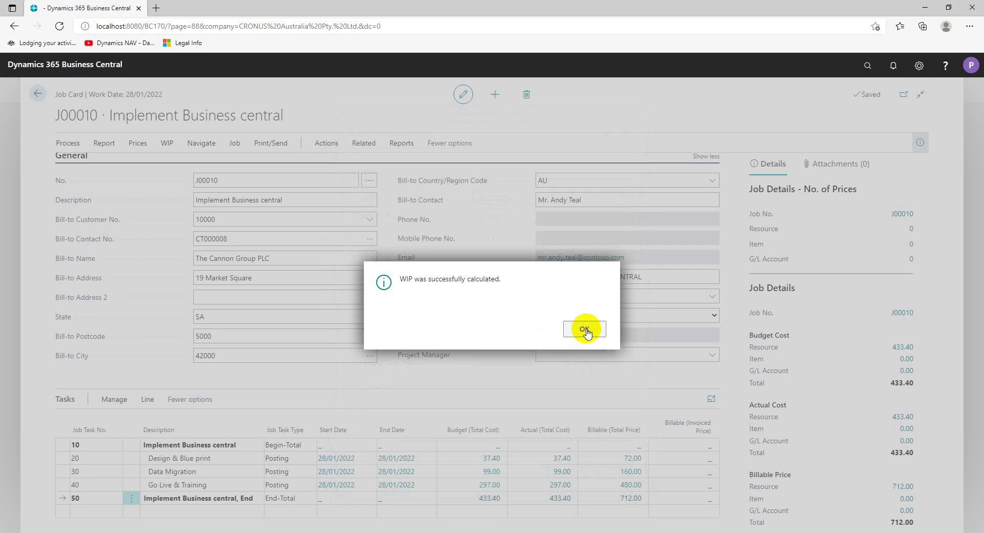
pyautogui.click(585, 330)
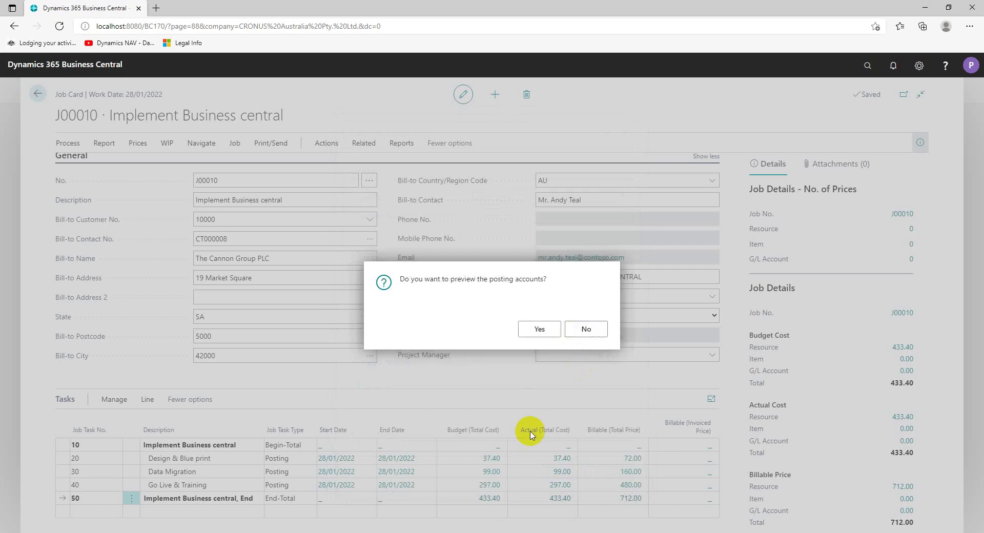
# Step: Preview the posting accounts of the calculated WIP entries and decline running Job Post WIP to G/L
pyautogui.click(533, 328)
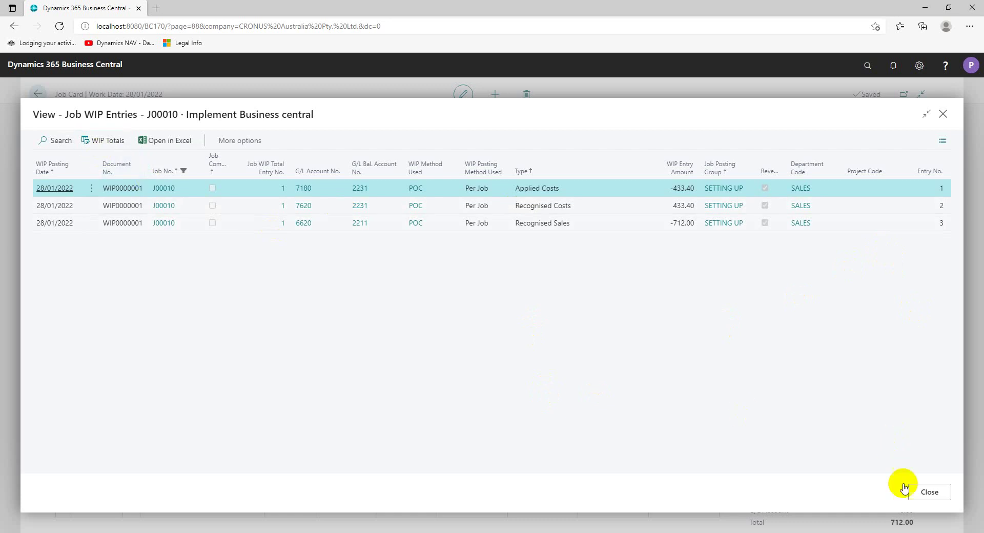
pyautogui.click(930, 492)
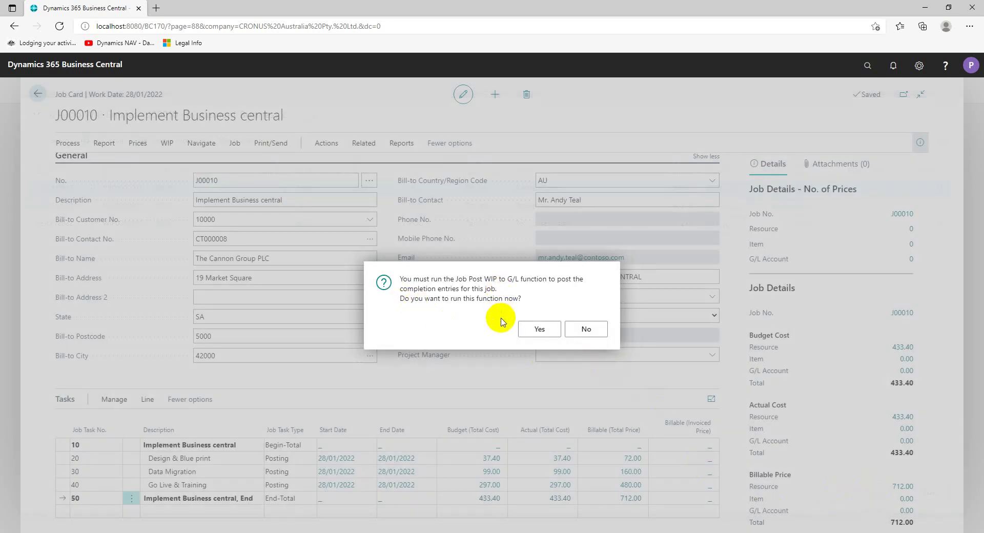
pyautogui.click(586, 331)
# Step: Examine the job's To Post WIP amounts and check the recognised profit in Calculator by subtracting 433.4 from 712
pyautogui.scroll(-10, 446, 391)
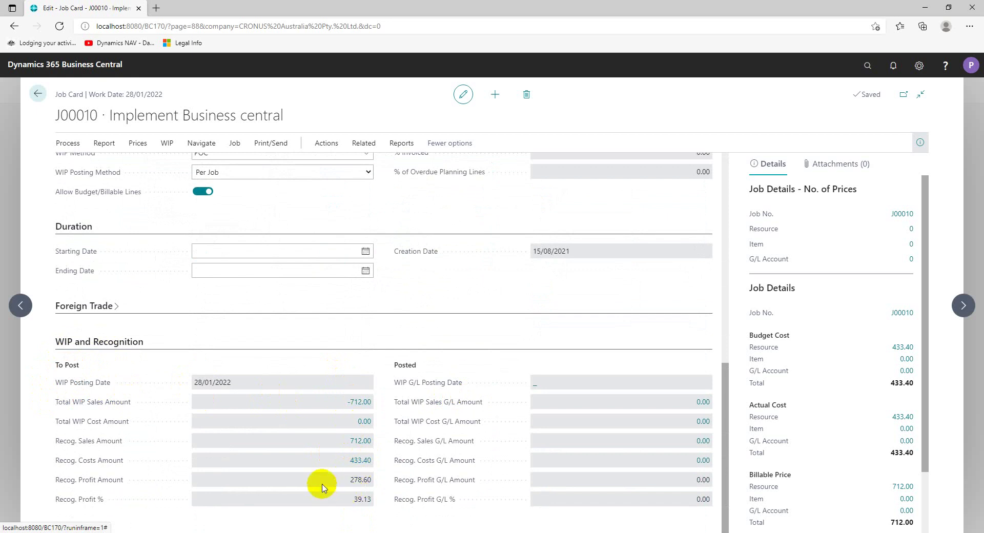
pyautogui.moveTo(64, 402)
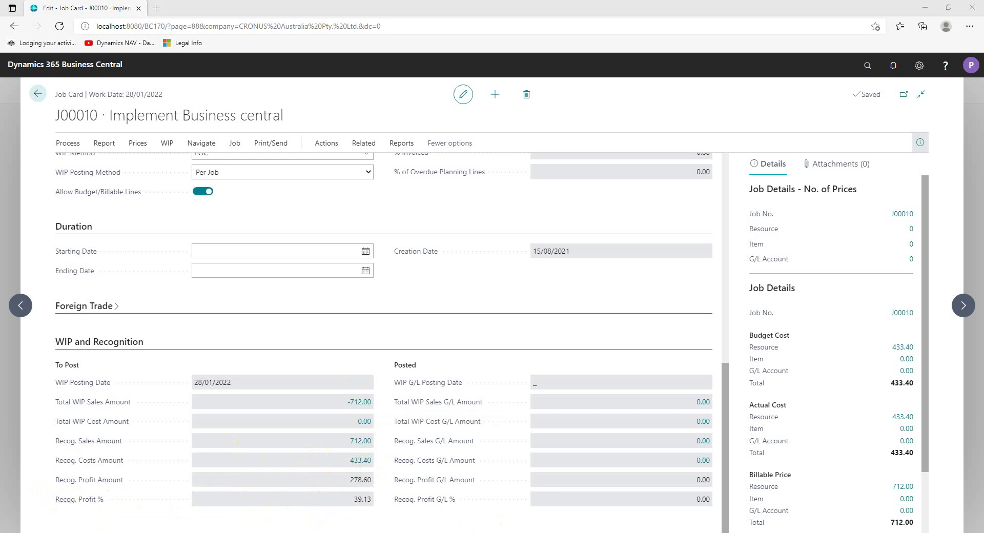
pyautogui.moveTo(655, 193); pyautogui.dragTo(475, 100)
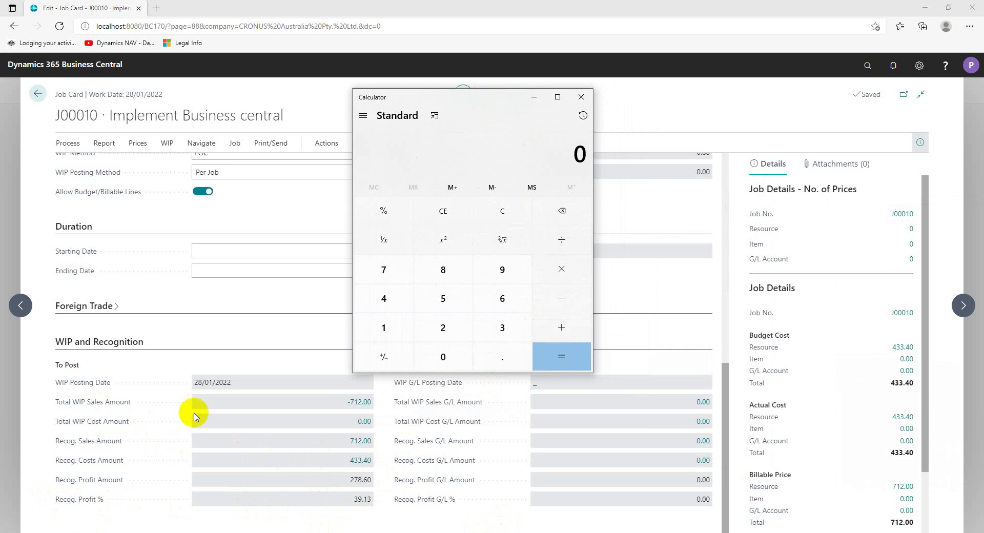
pyautogui.click(384, 270)
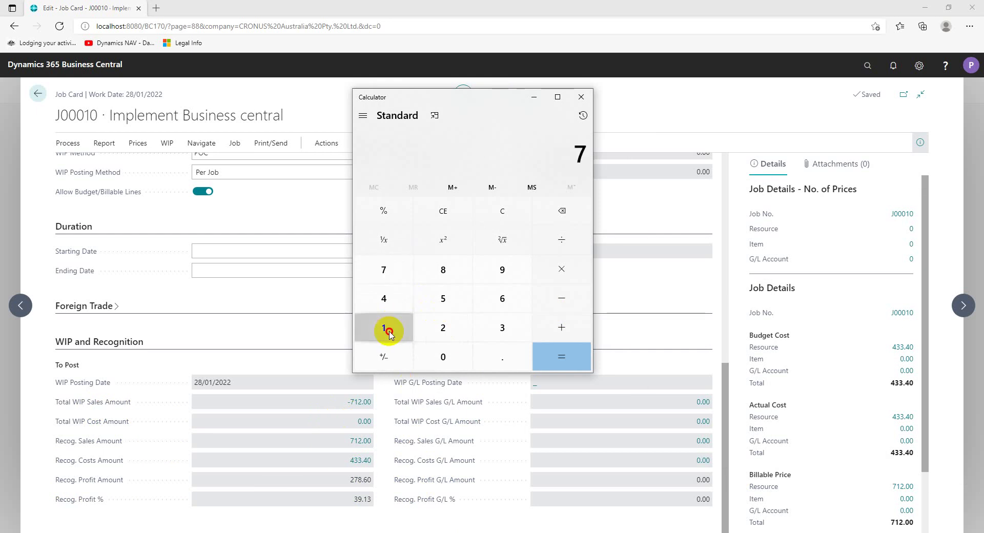
pyautogui.click(384, 328)
pyautogui.click(442, 328)
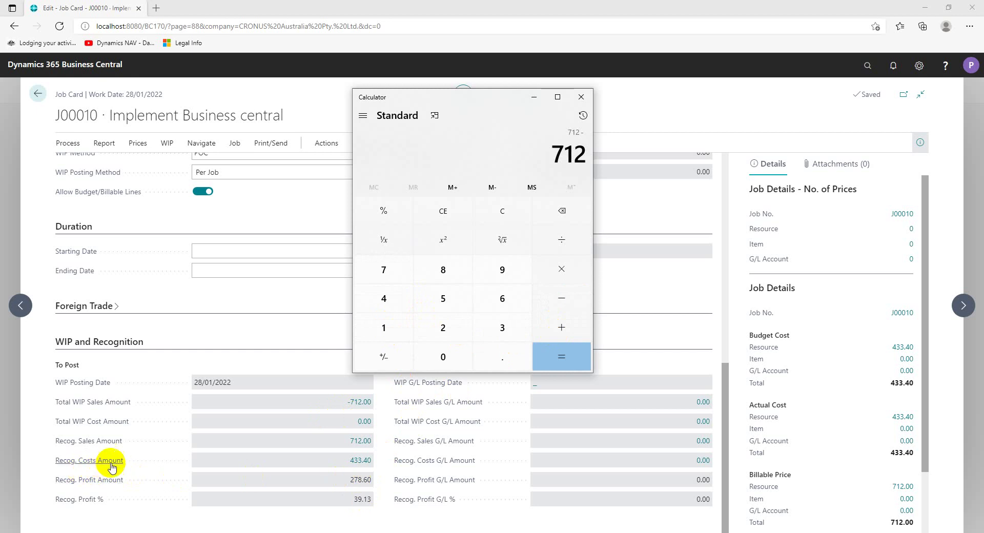
pyautogui.click(384, 299)
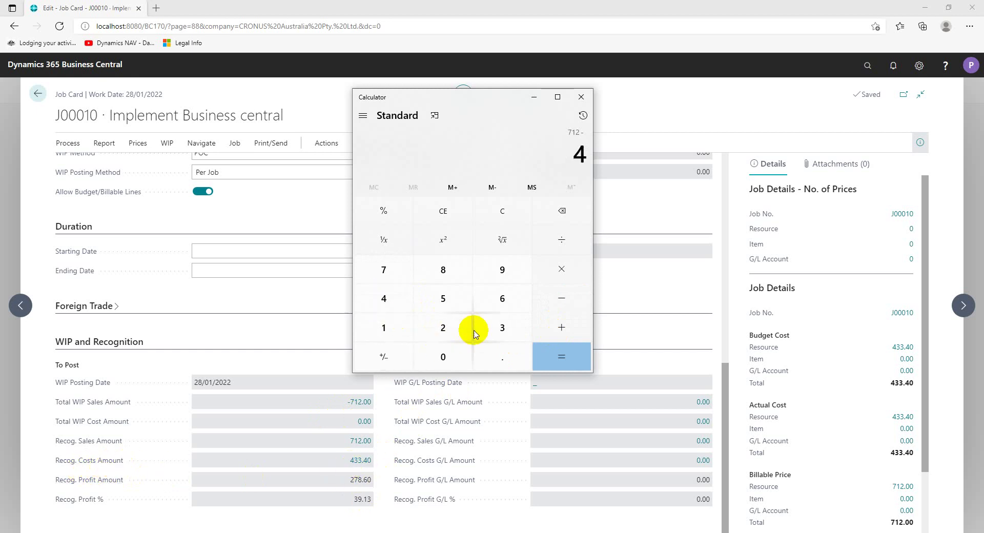
pyautogui.click(500, 329)
pyautogui.click(501, 329)
pyautogui.click(505, 357)
pyautogui.click(402, 301)
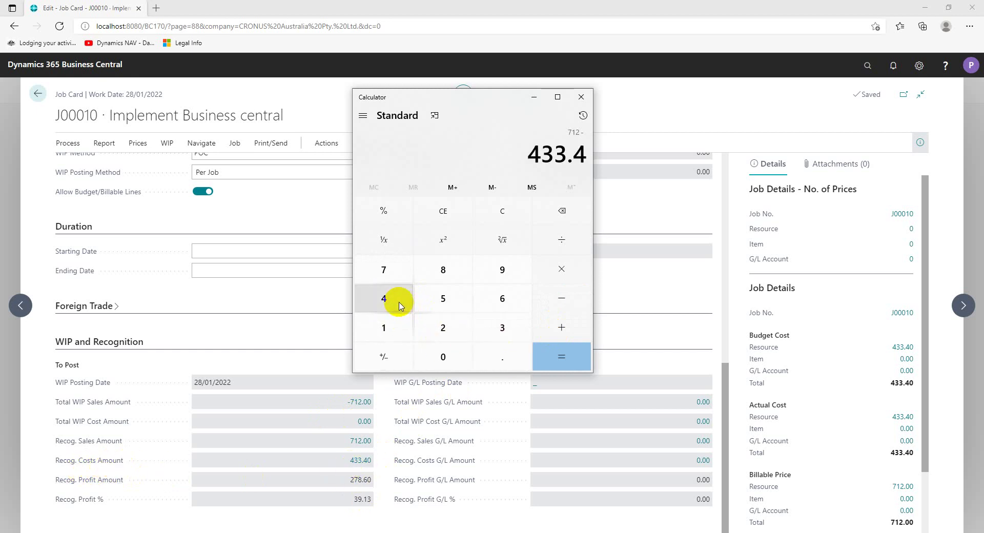
pyautogui.click(564, 357)
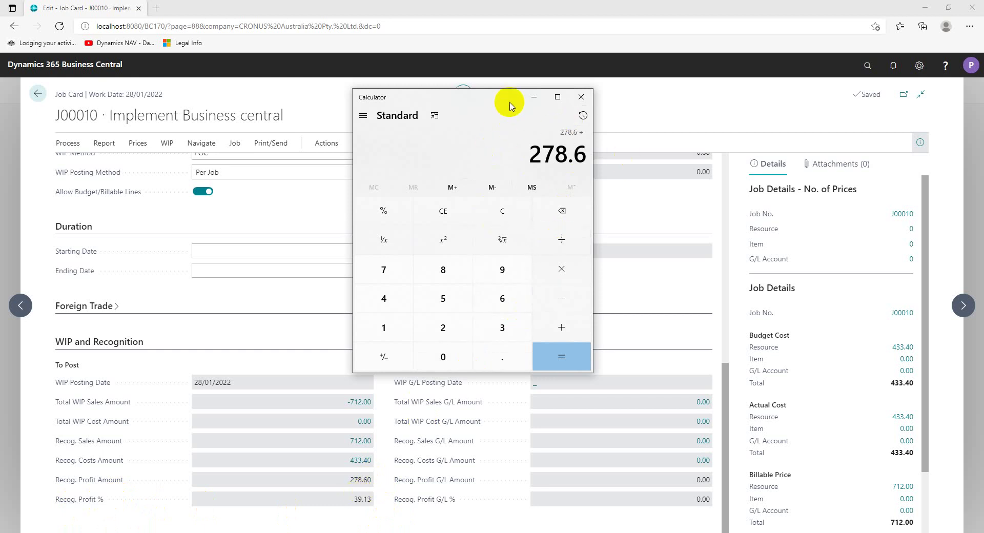
pyautogui.moveTo(509, 99); pyautogui.dragTo(563, 106)
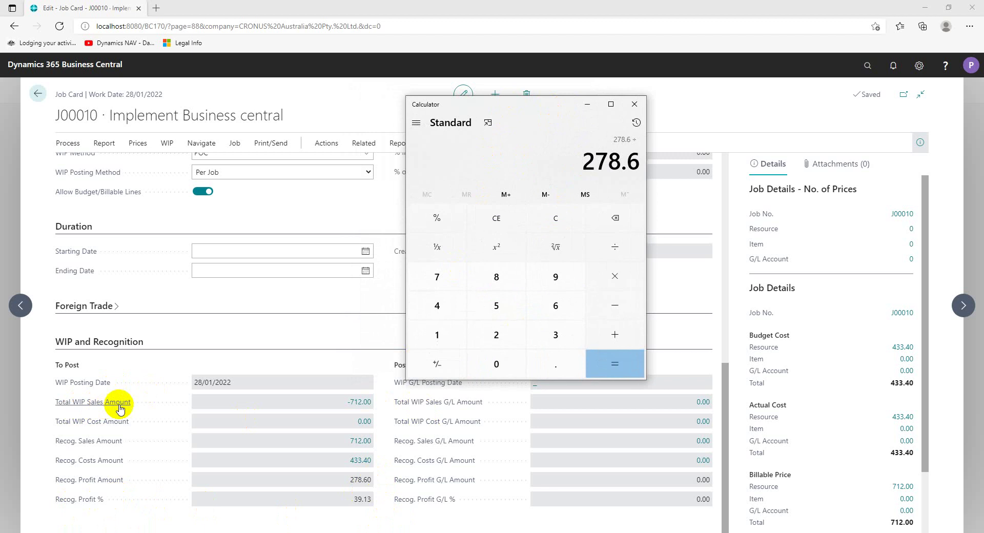
# Step: Check the recognised profit percentage in Calculator by dividing 278.6 by 712, and close Calculator
pyautogui.click(437, 277)
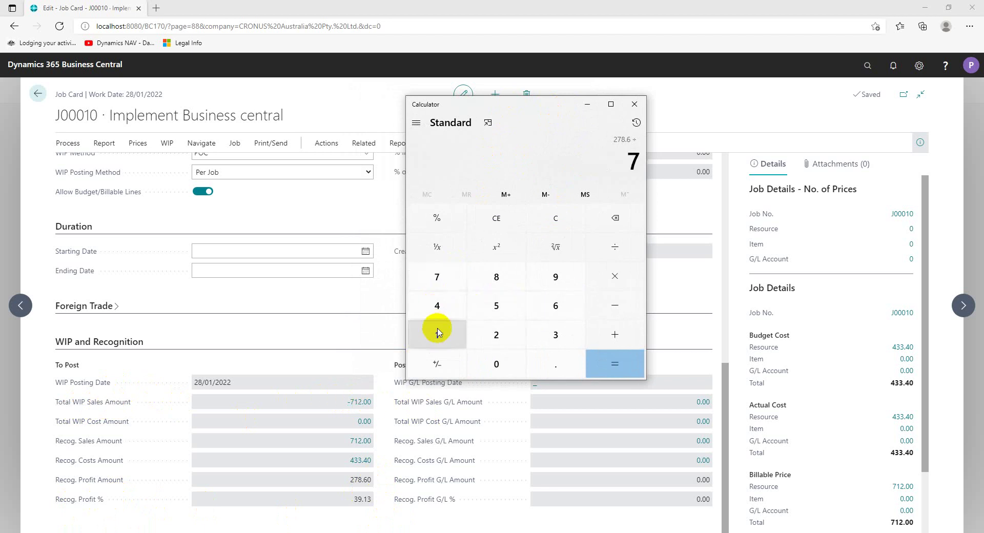
pyautogui.click(437, 333)
pyautogui.click(495, 334)
pyautogui.click(629, 367)
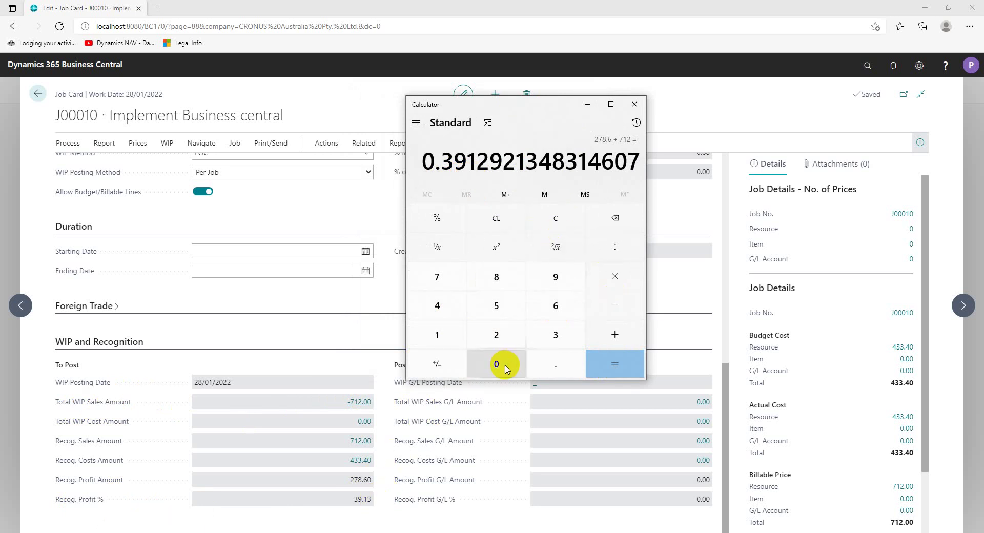
pyautogui.click(437, 218)
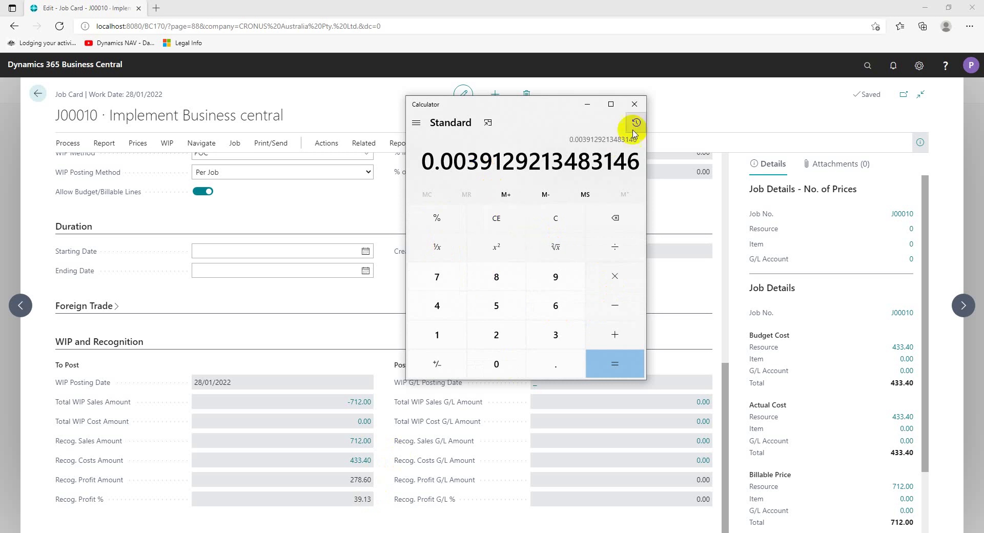
pyautogui.click(634, 104)
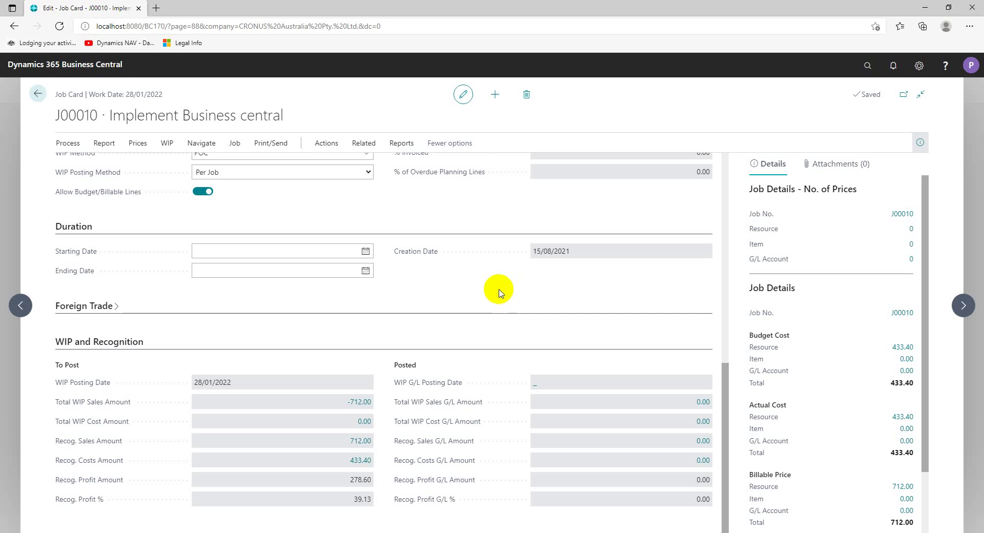
# Step: Run Job Post WIP to G/L for job J00010 with reversal posting date 28/01/2022 and reversal document number WIP0000002
pyautogui.scroll(5, 500, 291)
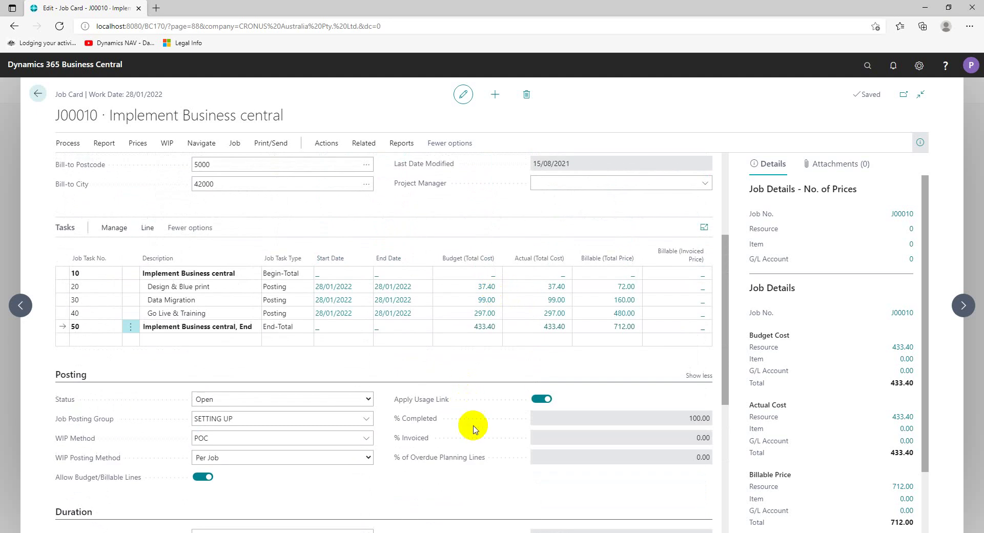
pyautogui.scroll(-6, 472, 428)
pyautogui.scroll(4, 473, 429)
pyautogui.scroll(2, 473, 430)
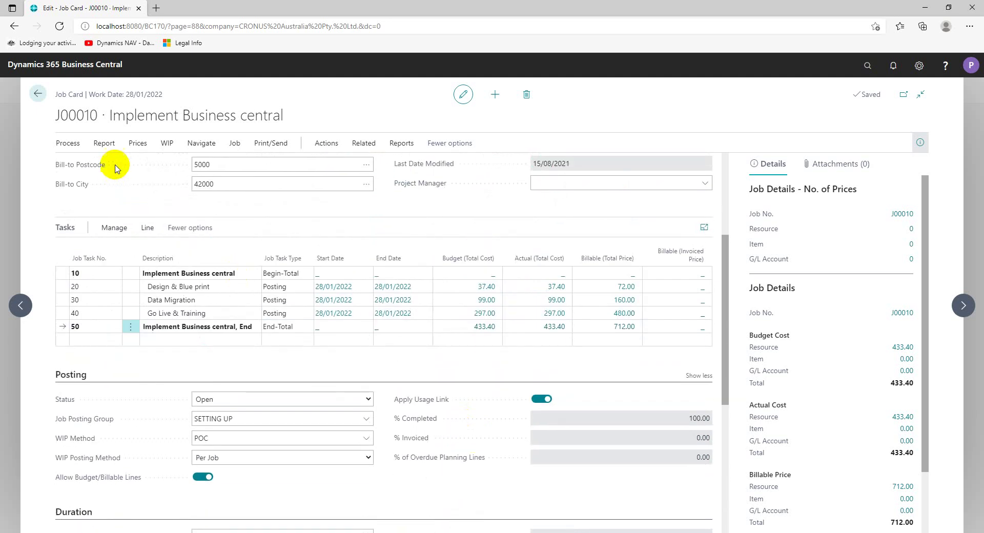
pyautogui.click(170, 144)
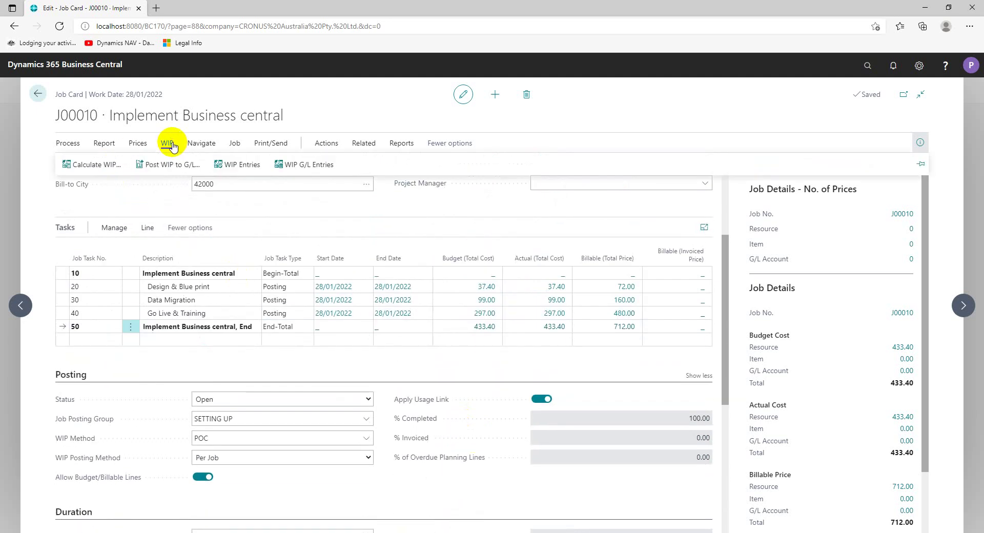
pyautogui.click(171, 165)
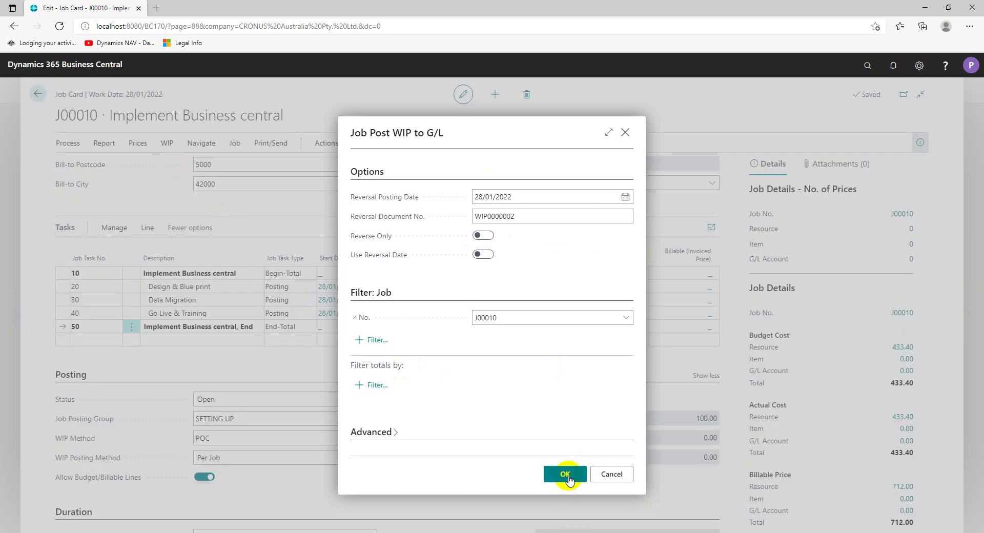
pyautogui.click(566, 474)
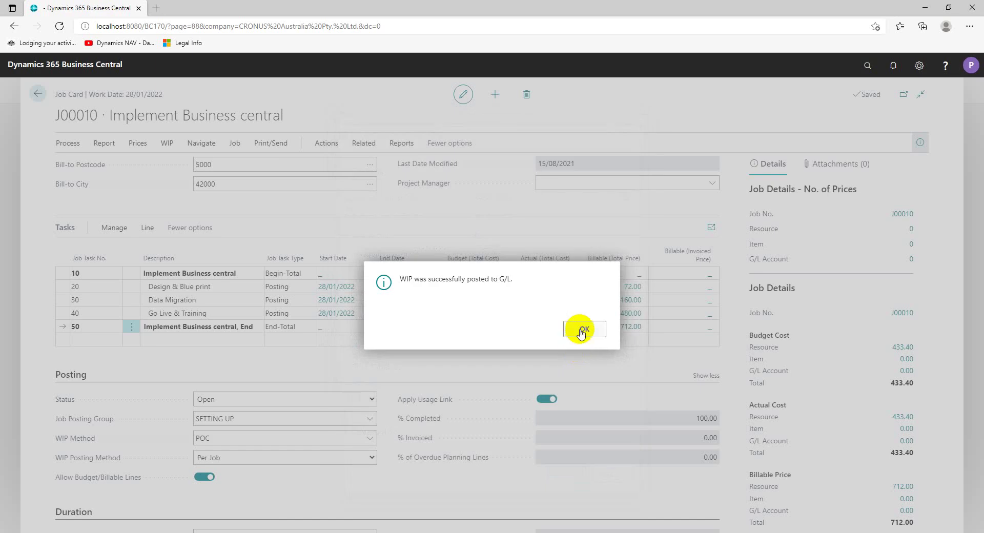
pyautogui.click(584, 332)
# Step: Examine the job's Posted WIP and recognition amounts against the posting step on the PowerPoint WIP slide
pyautogui.scroll(-5, 461, 417)
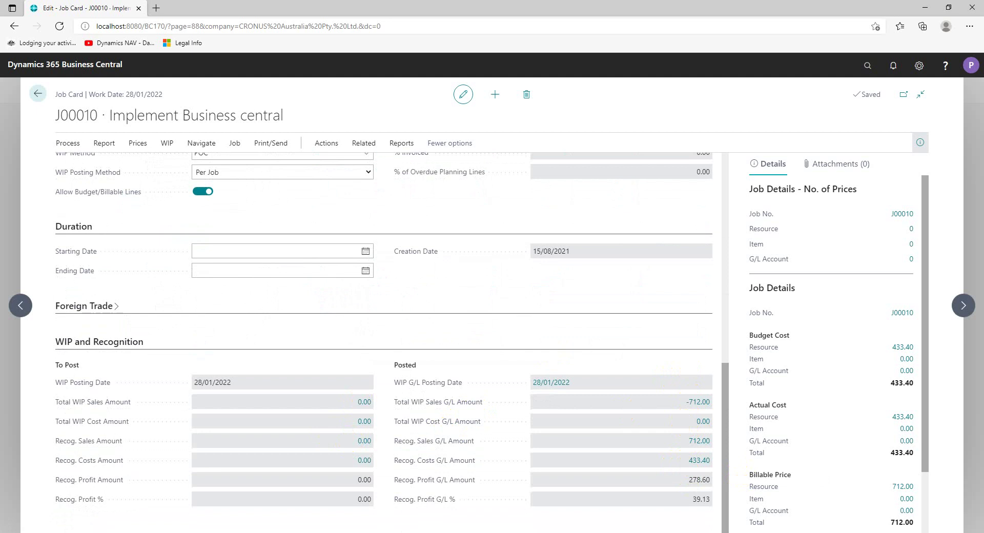
pyautogui.hotkey('alt', 'Tab')
pyautogui.moveTo(509, 108); pyautogui.dragTo(542, 87)
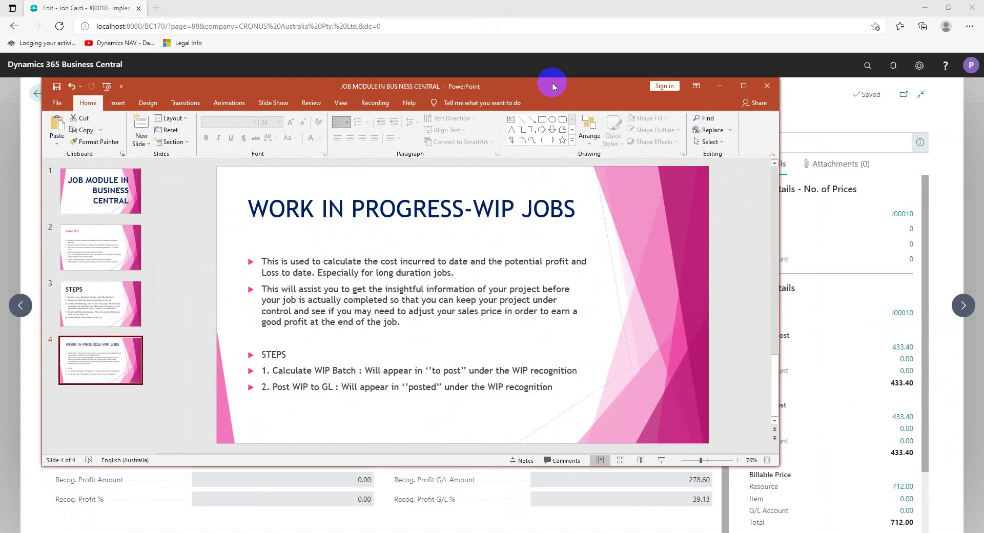
pyautogui.moveTo(555, 83); pyautogui.dragTo(601, 118)
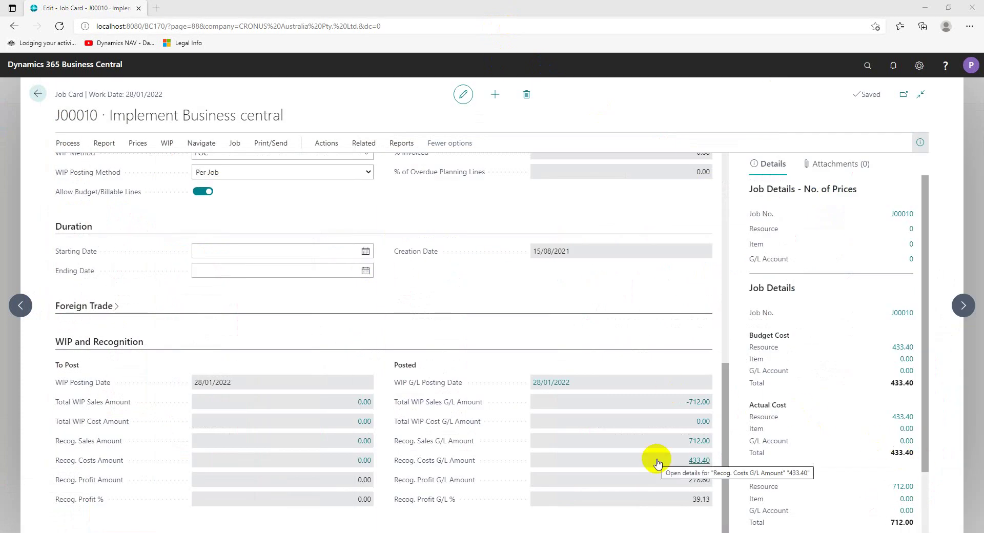
pyautogui.scroll(1, 657, 463)
pyautogui.scroll(-1, 657, 463)
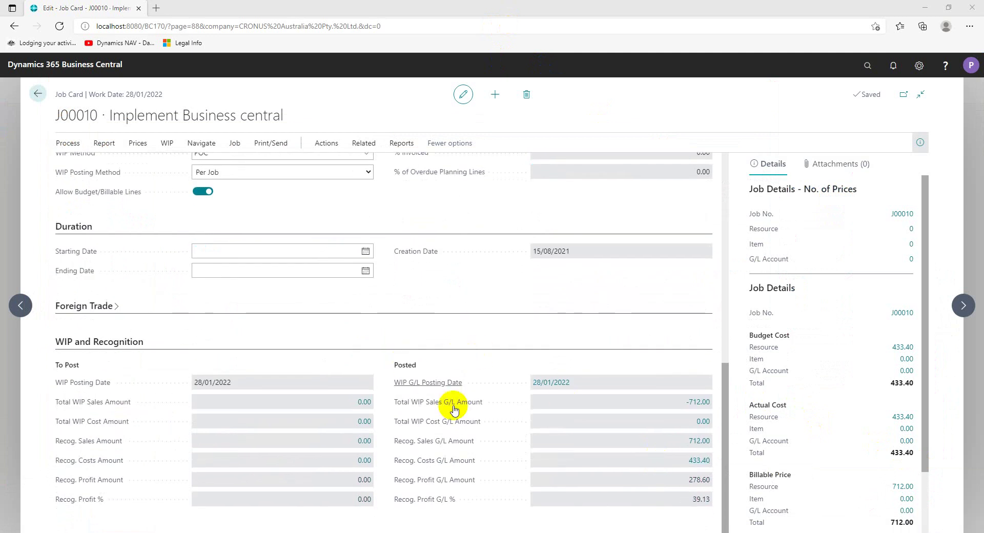
pyautogui.scroll(5, 549, 457)
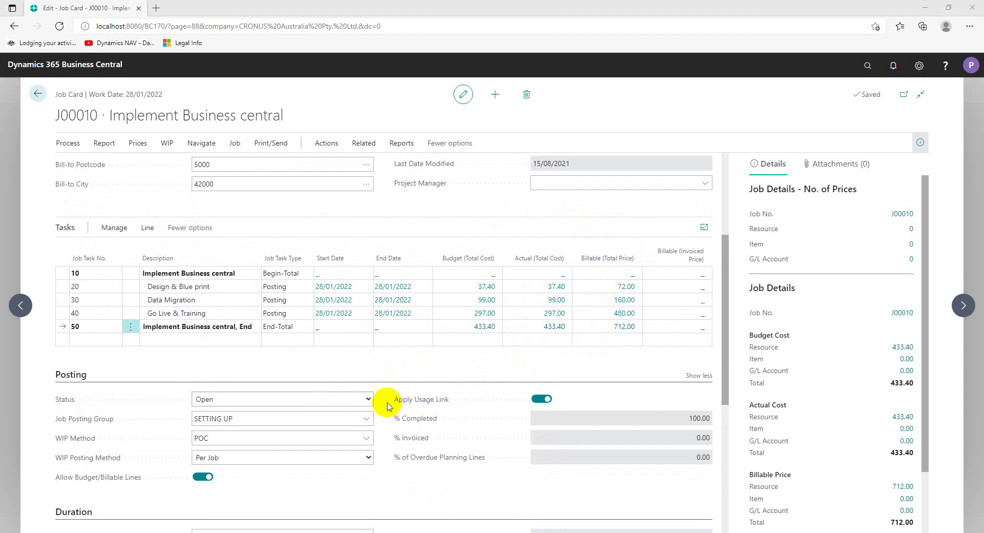
# Step: Return to the Jobs list and open Create Job Sales Invoice for the Implement Business central job
pyautogui.click(40, 95)
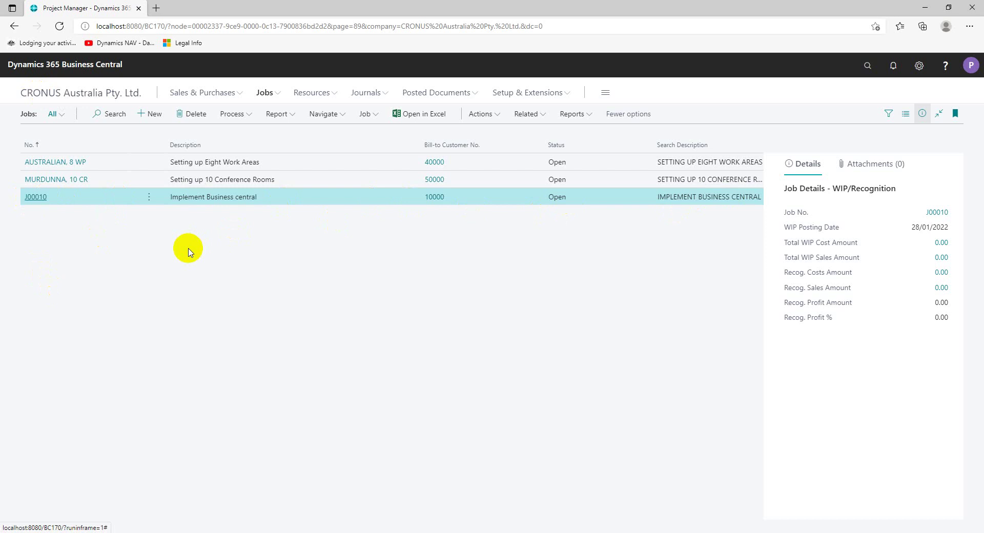
pyautogui.click(496, 114)
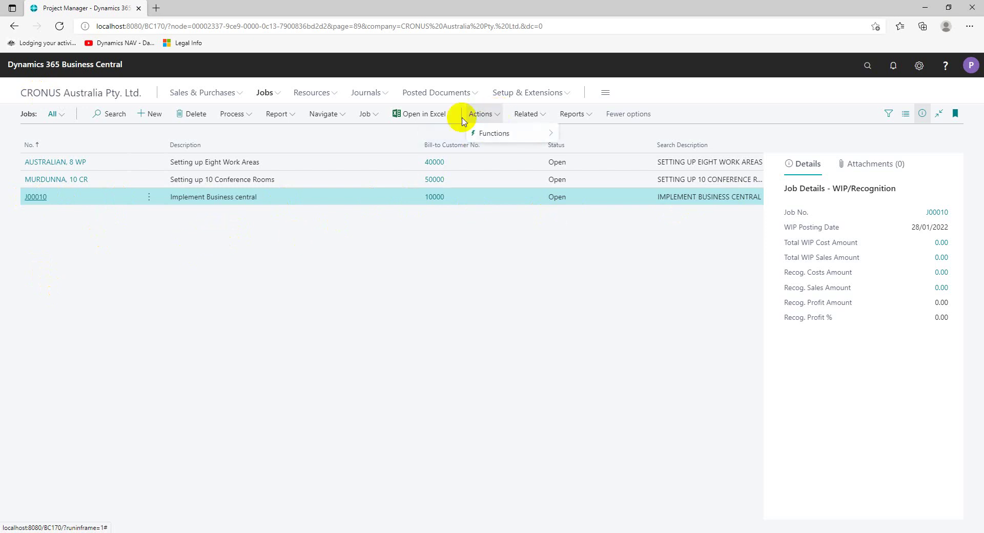
pyautogui.click(496, 133)
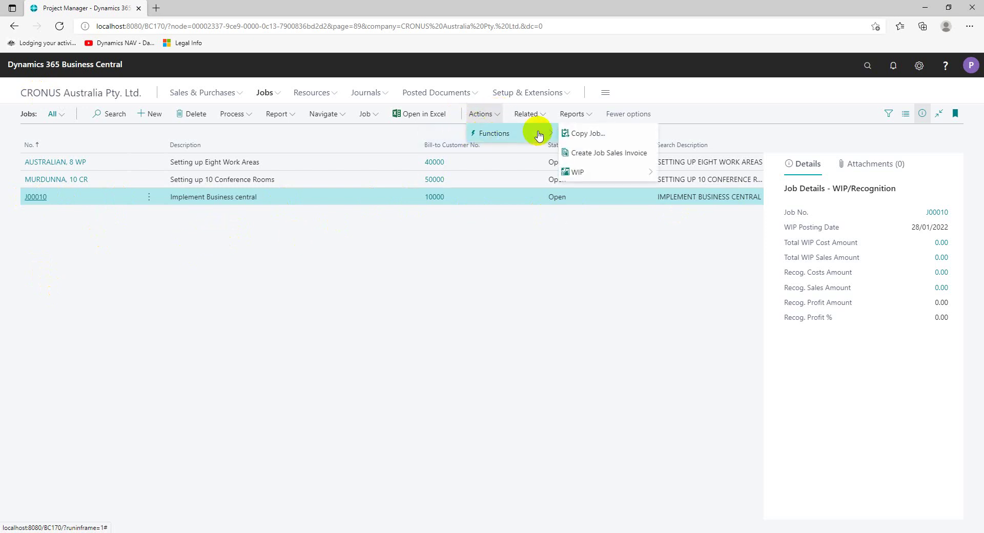
pyautogui.click(378, 115)
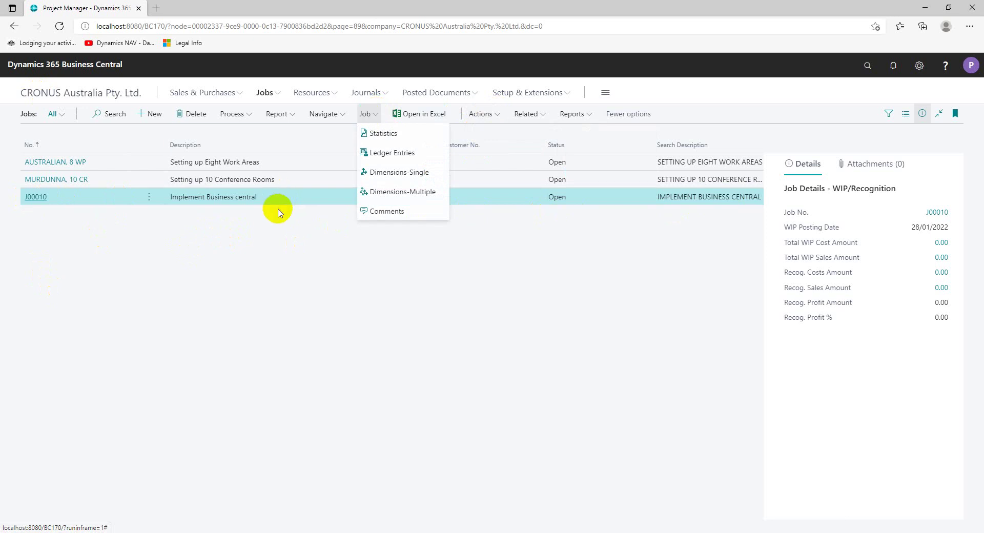
pyautogui.click(288, 304)
pyautogui.click(246, 116)
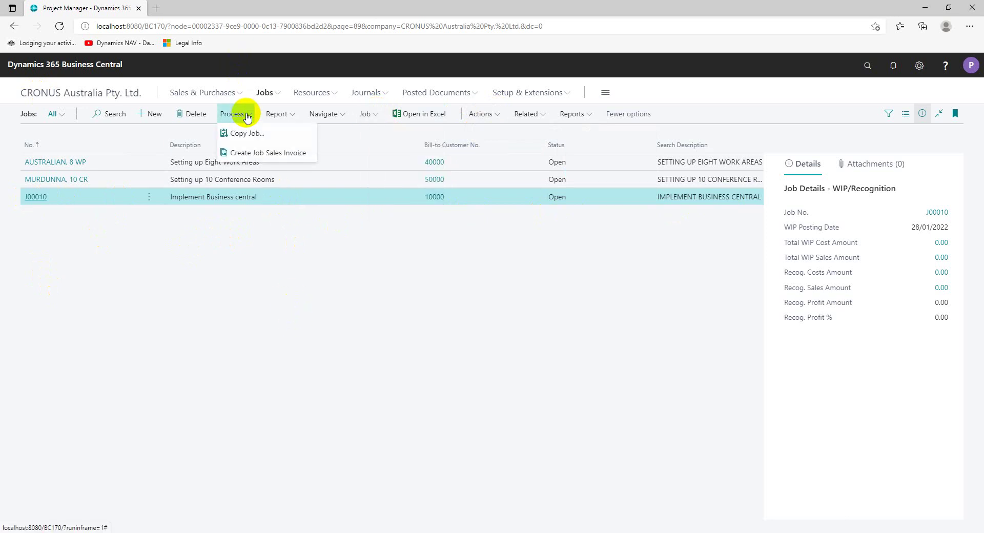
pyautogui.click(276, 154)
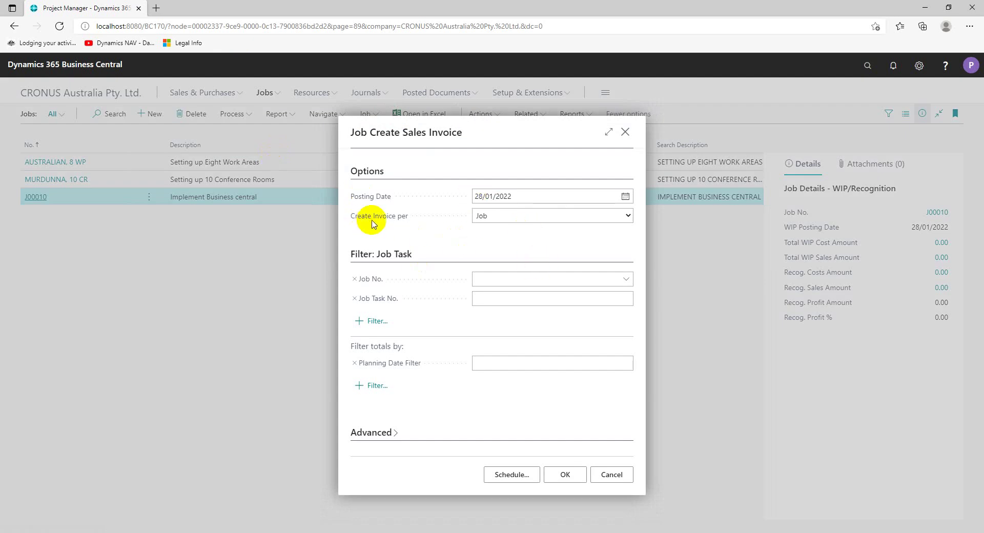
# Step: Create the sales invoice per Job for job number J00010 with posting date 28/01/2022
pyautogui.click(627, 217)
pyautogui.click(626, 216)
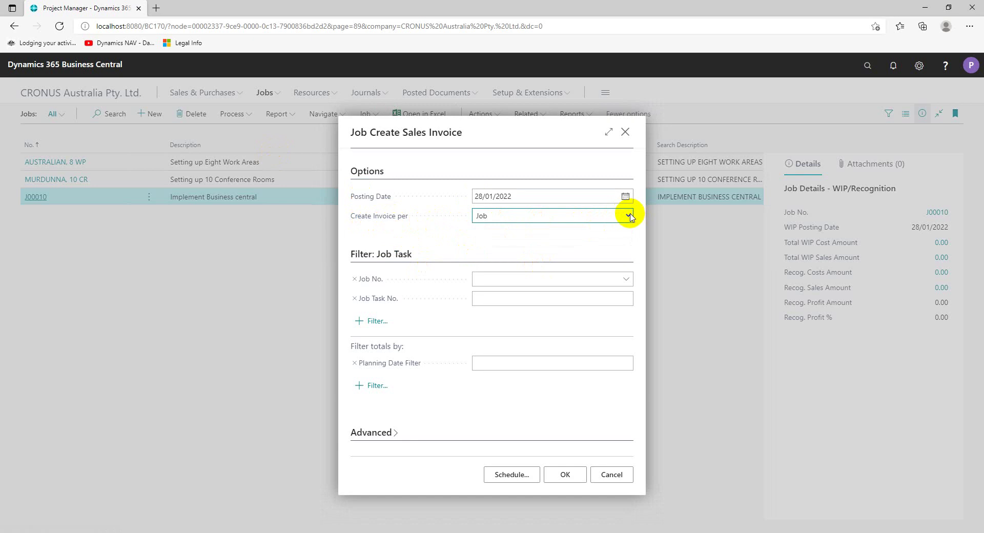
pyautogui.click(630, 217)
pyautogui.click(592, 225)
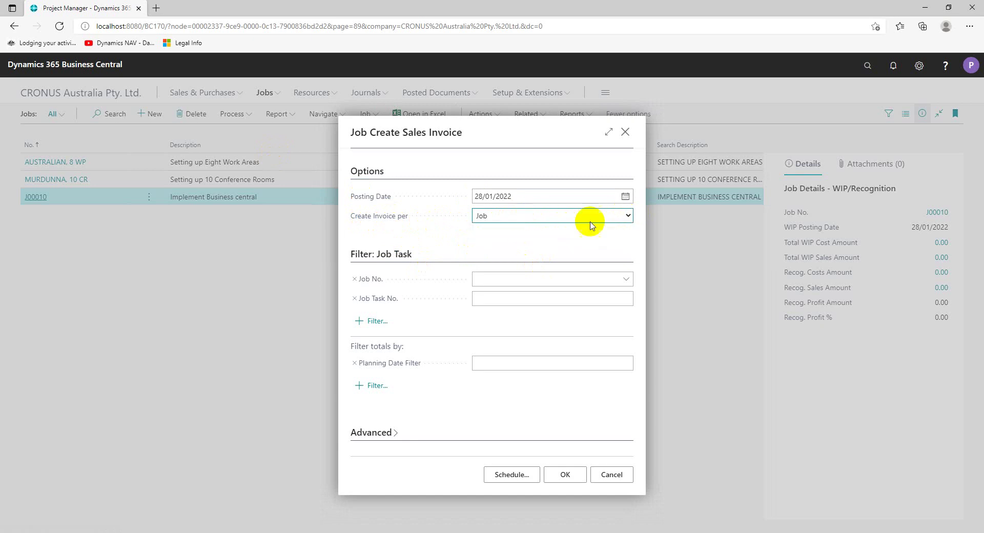
pyautogui.click(627, 279)
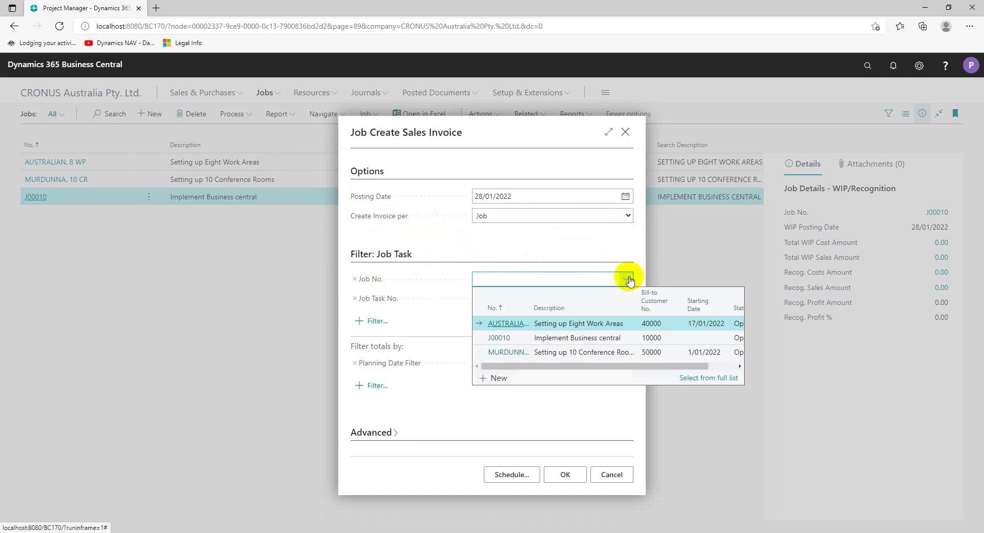
pyautogui.click(584, 338)
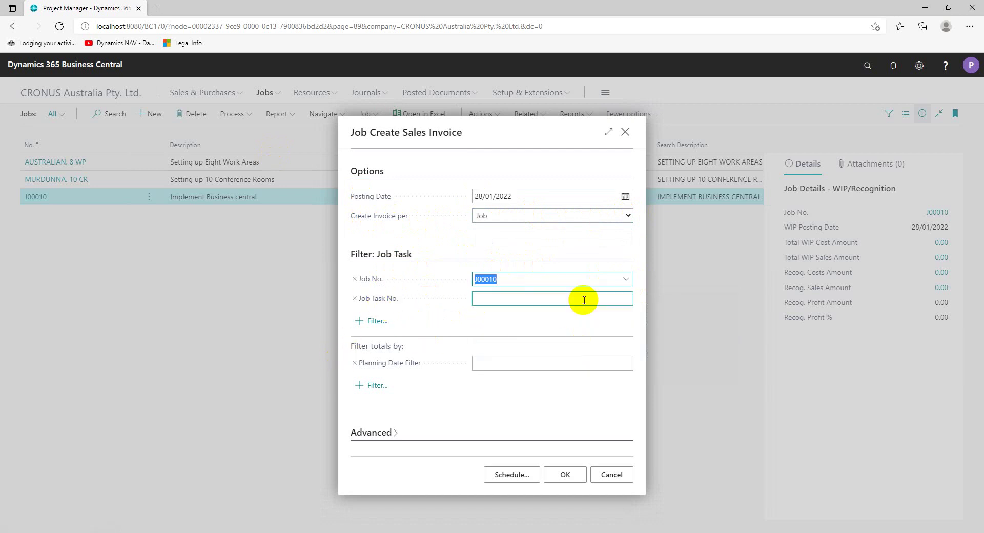
pyautogui.click(572, 475)
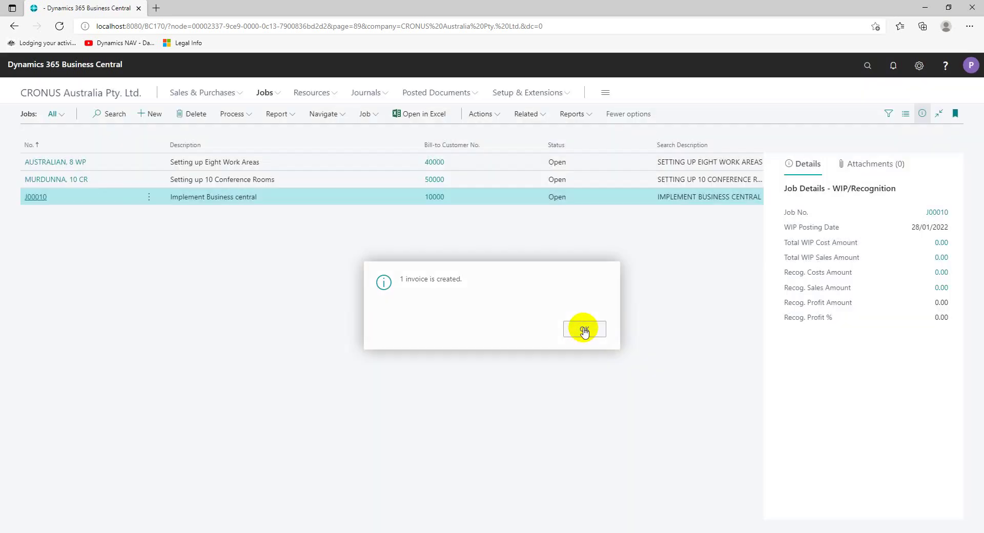
pyautogui.click(584, 329)
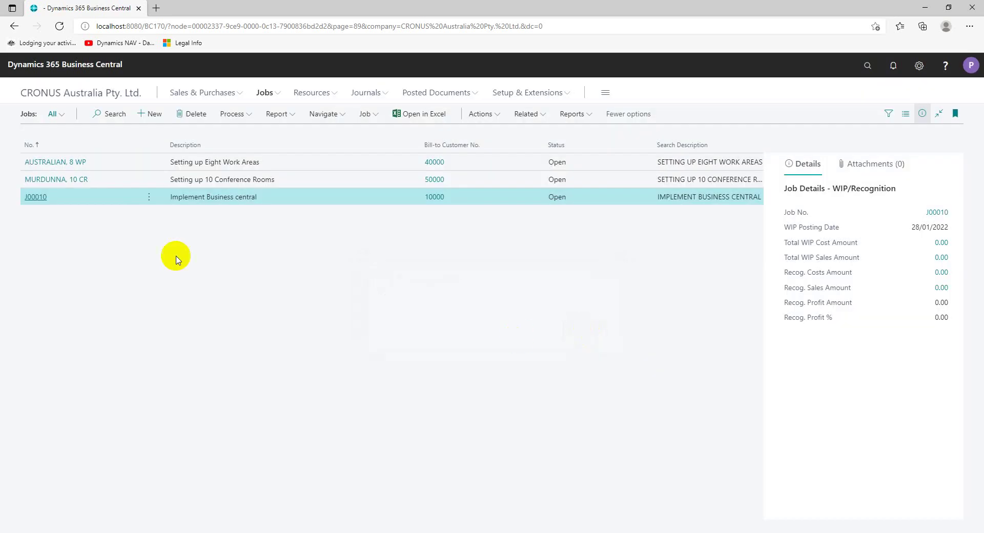
# Step: Open the sales invoice created for job J00010 from the job card's list of sales invoices and adjustment notes
pyautogui.click(35, 197)
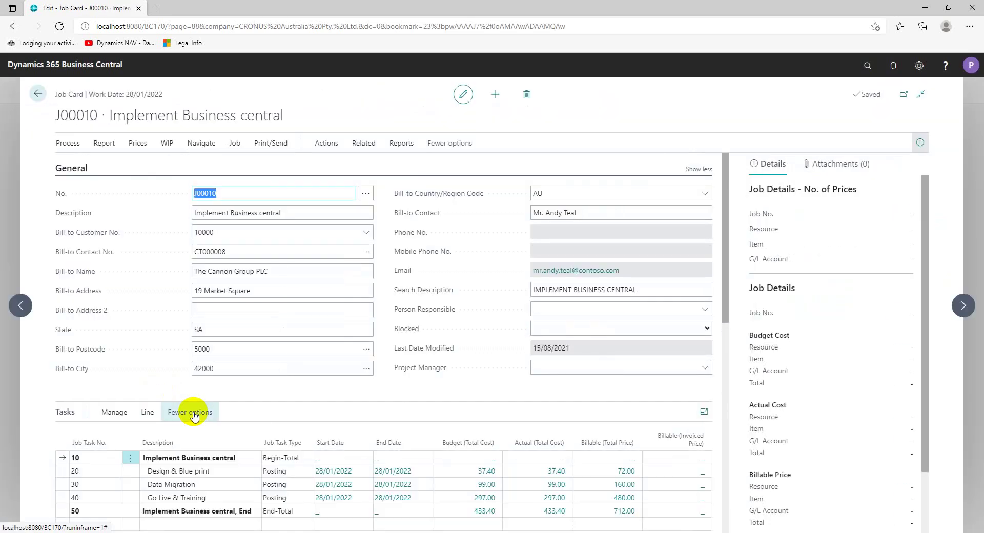
pyautogui.click(203, 144)
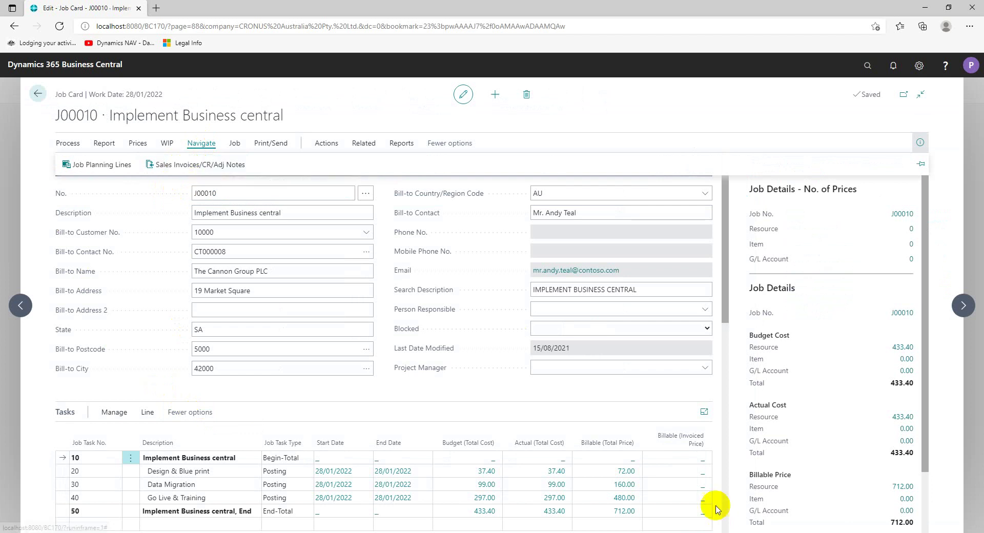
pyautogui.scroll(-1, 692, 501)
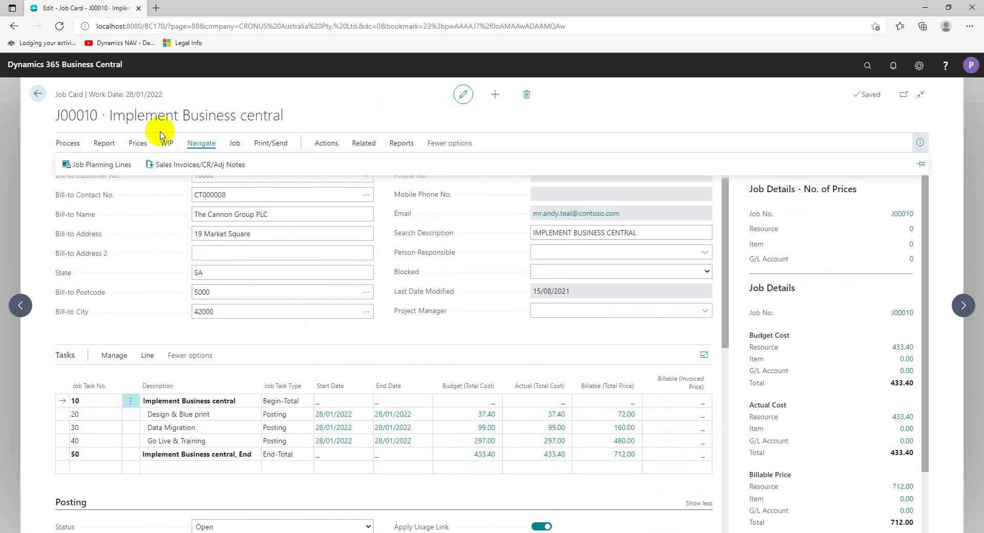
pyautogui.click(183, 165)
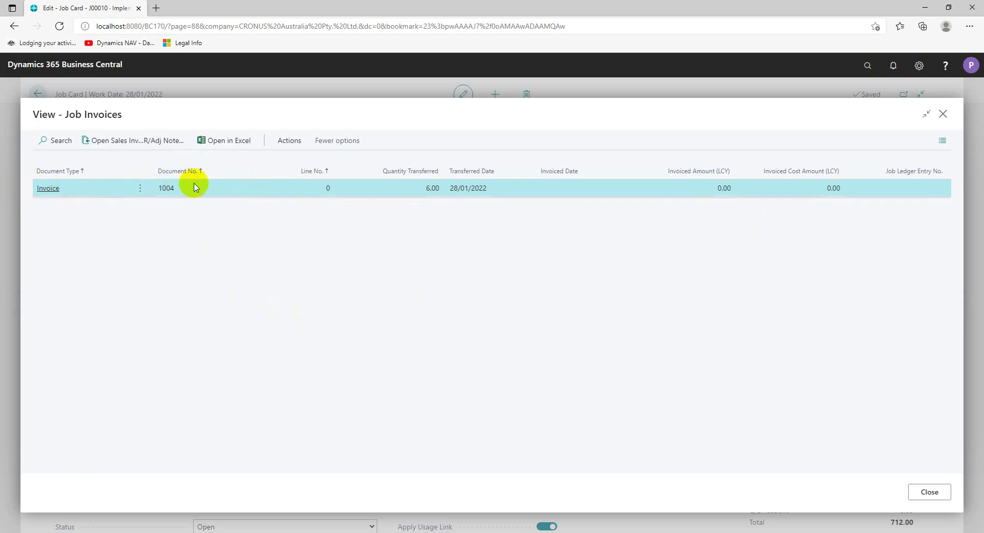
pyautogui.click(289, 139)
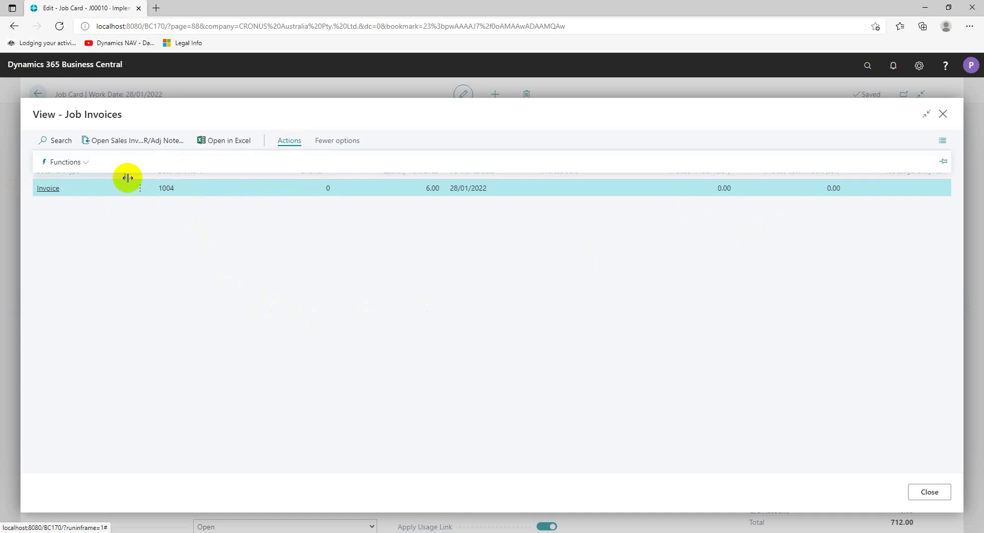
pyautogui.click(85, 164)
pyautogui.click(84, 184)
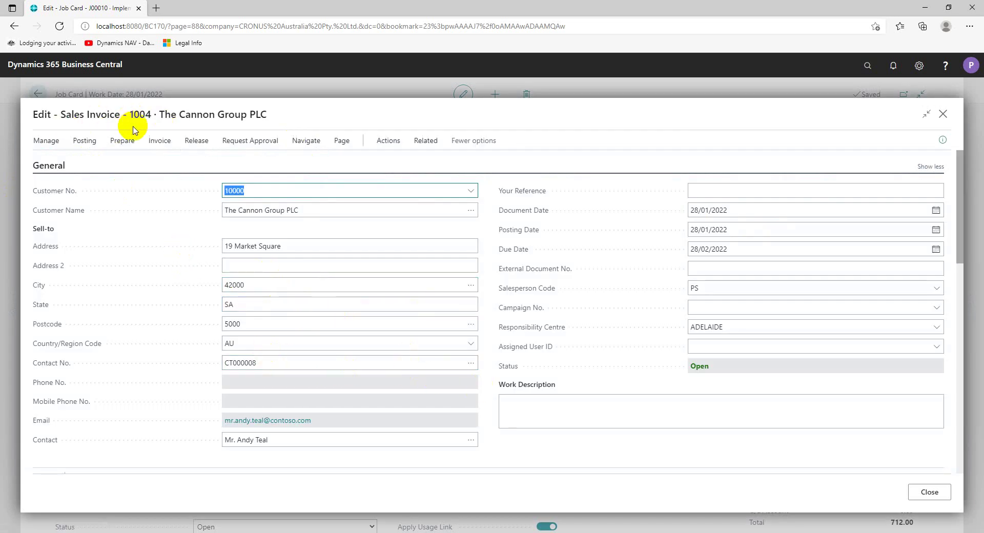
# Step: Examine the sales invoice's resource lines, line amounts and totals including GST
pyautogui.scroll(-5, 384, 365)
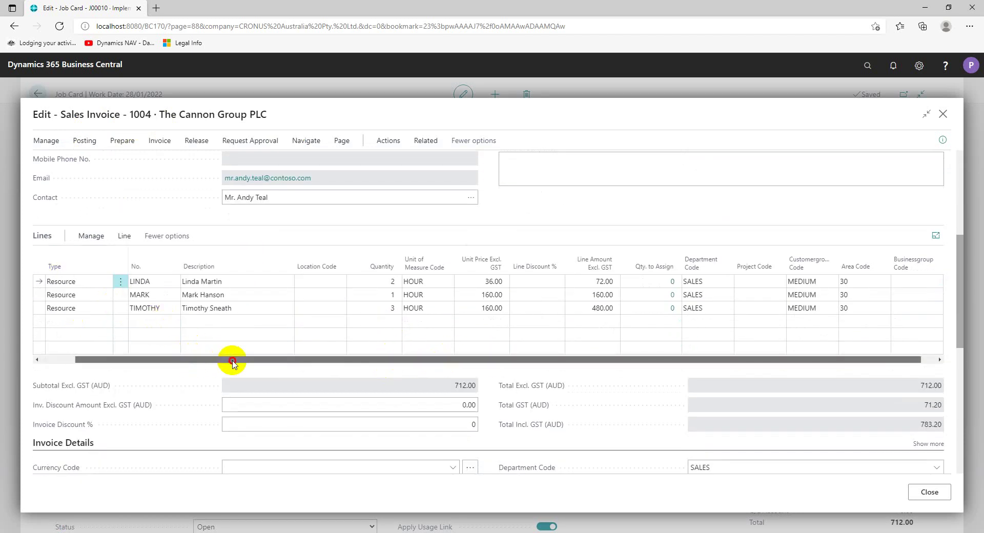
pyautogui.moveTo(229, 361); pyautogui.dragTo(437, 368)
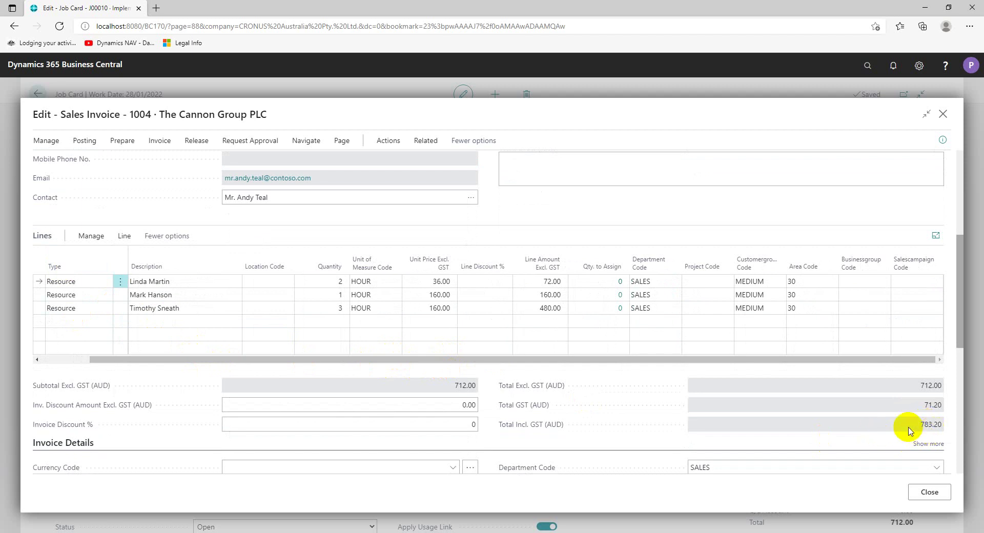
pyautogui.scroll(5, 600, 418)
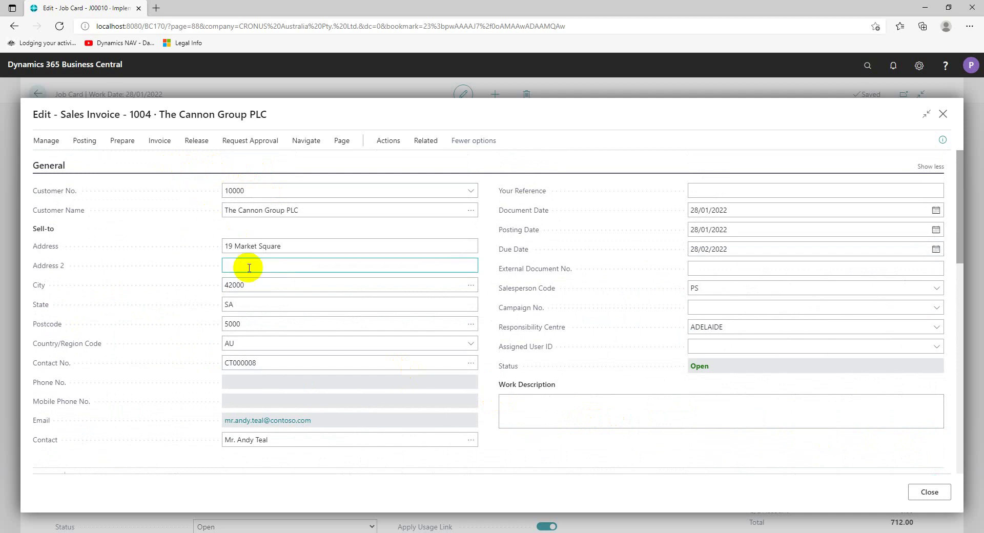
# Step: Post the open sales invoice for job J00010 without opening the posted document, and return to the job card
pyautogui.click(85, 142)
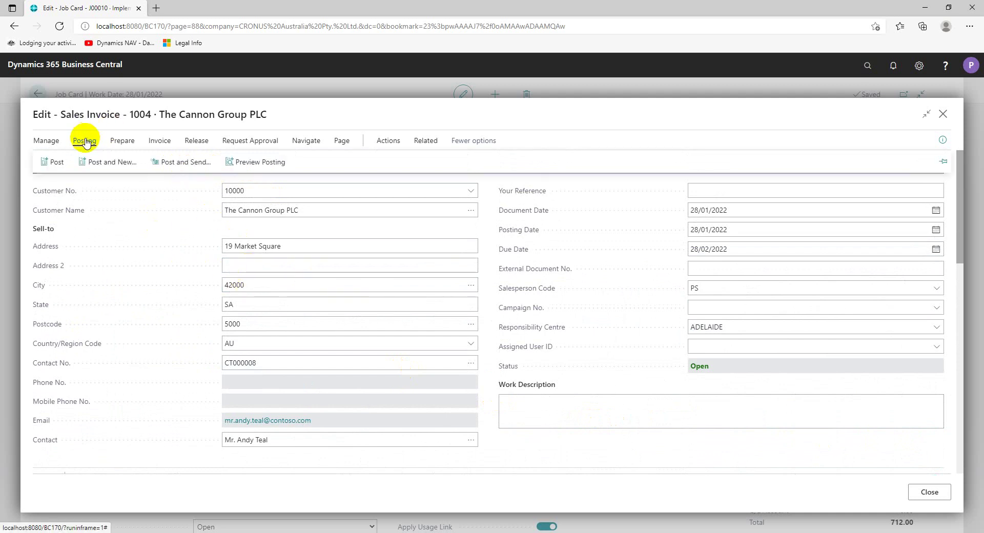
pyautogui.click(55, 162)
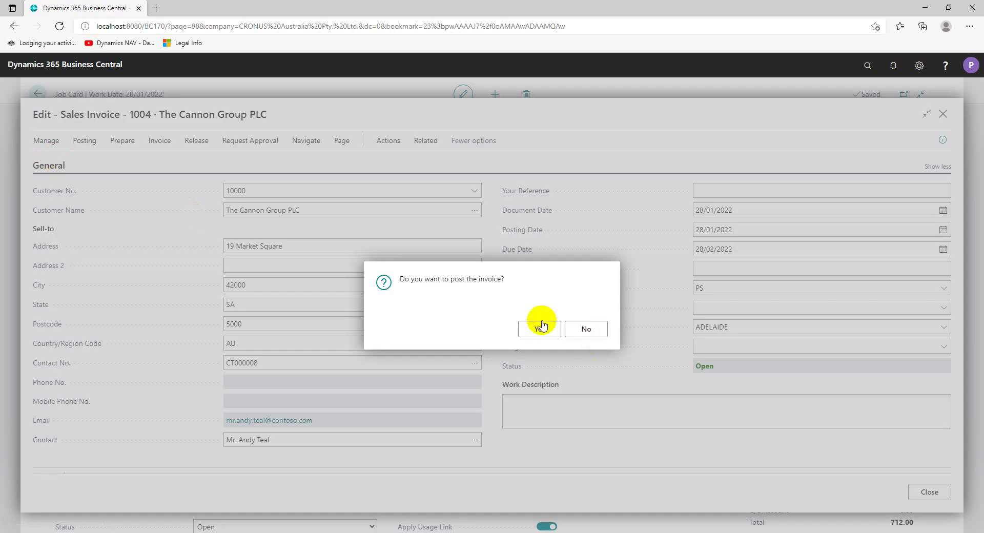
pyautogui.click(541, 329)
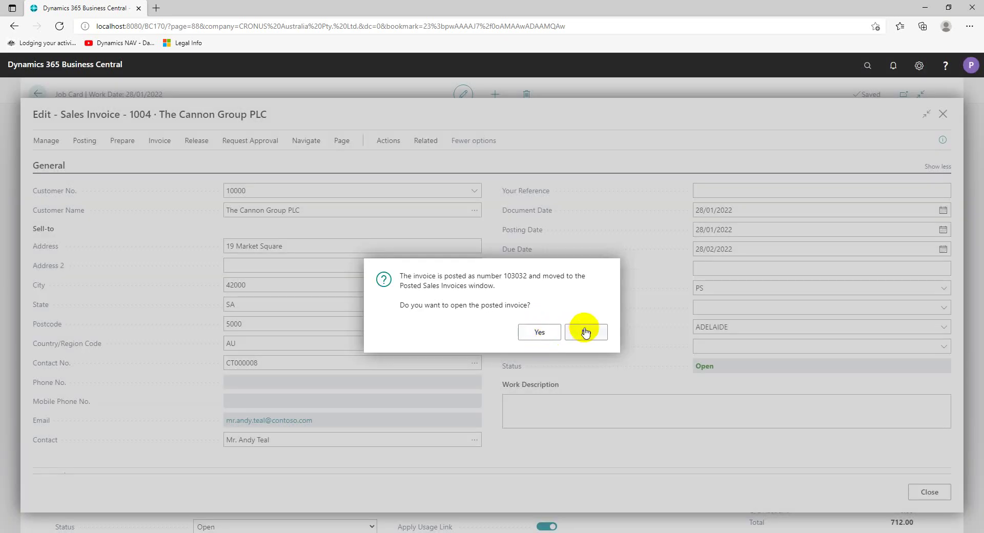
pyautogui.click(585, 332)
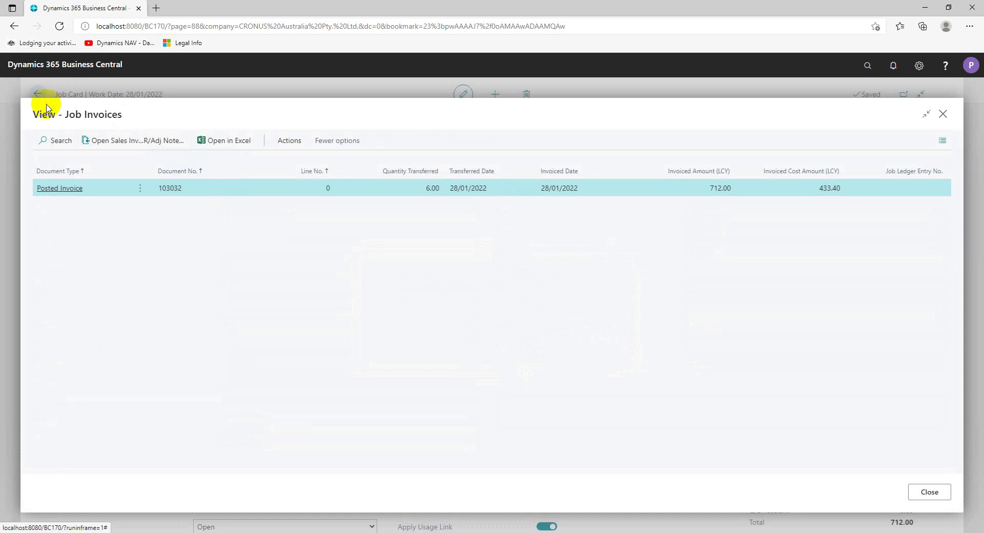
pyautogui.click(942, 114)
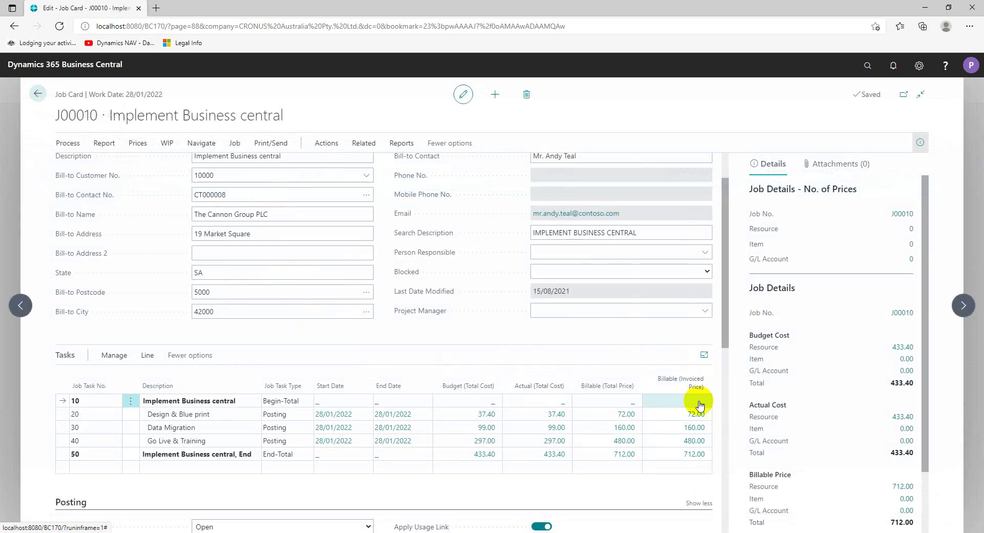
# Step: Examine the job card's invoiced prices per task, completion and invoicing percentages, and posted WIP and recognition amounts
pyautogui.scroll(-5, 693, 429)
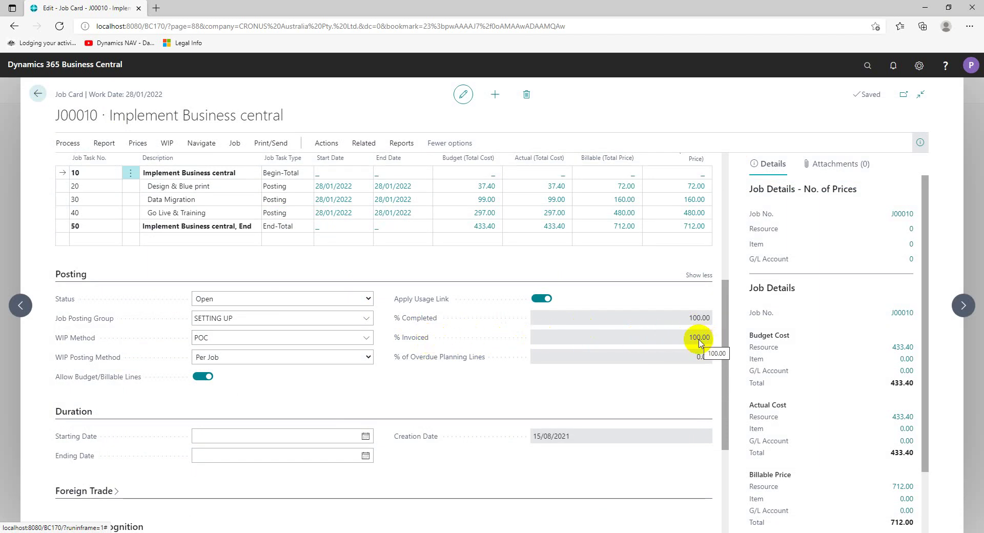
pyautogui.scroll(-4, 551, 439)
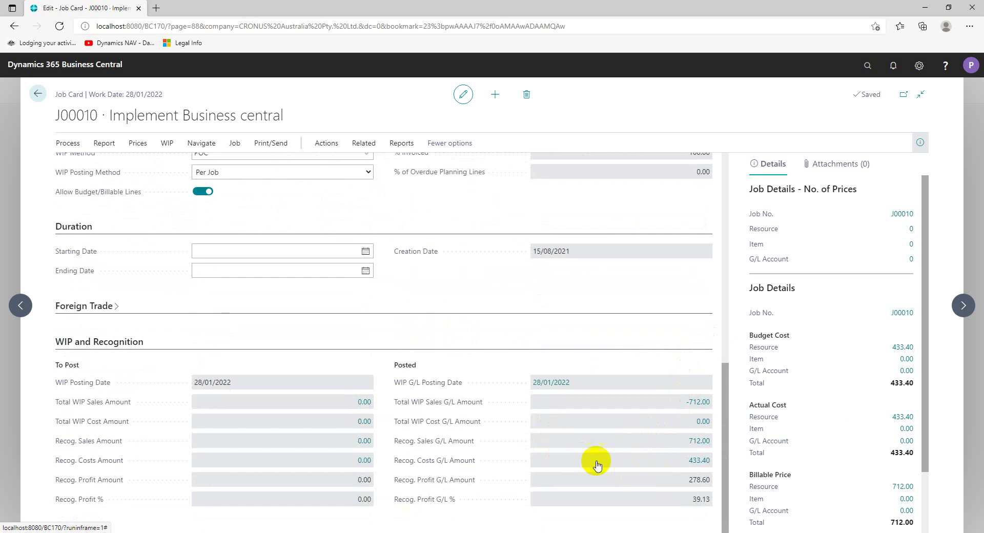
pyautogui.moveTo(410, 448)
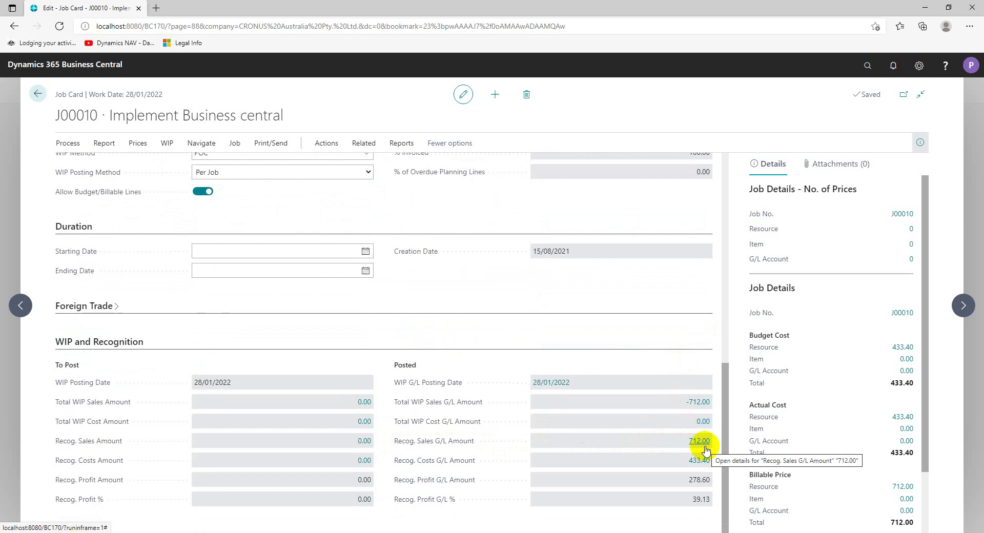
pyautogui.scroll(8, 647, 438)
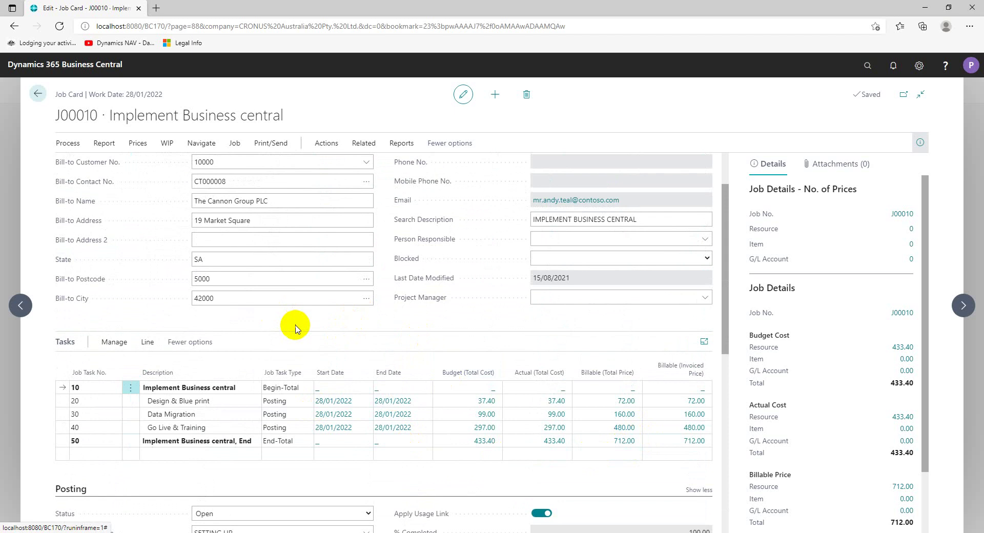
pyautogui.scroll(2, 348, 334)
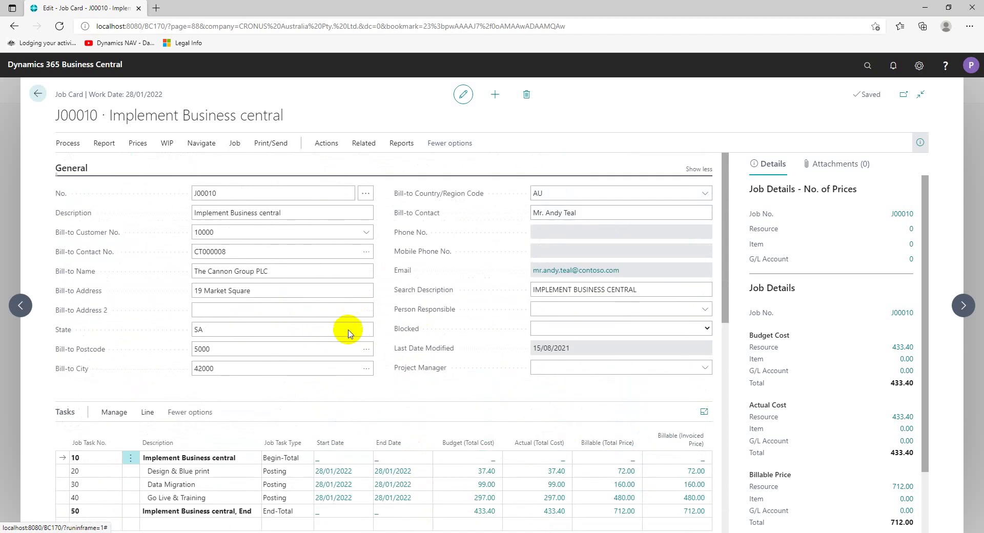
# Step: Set the status of the Implement Business central job to Completed and acknowledge its ending date
pyautogui.scroll(-5, 318, 402)
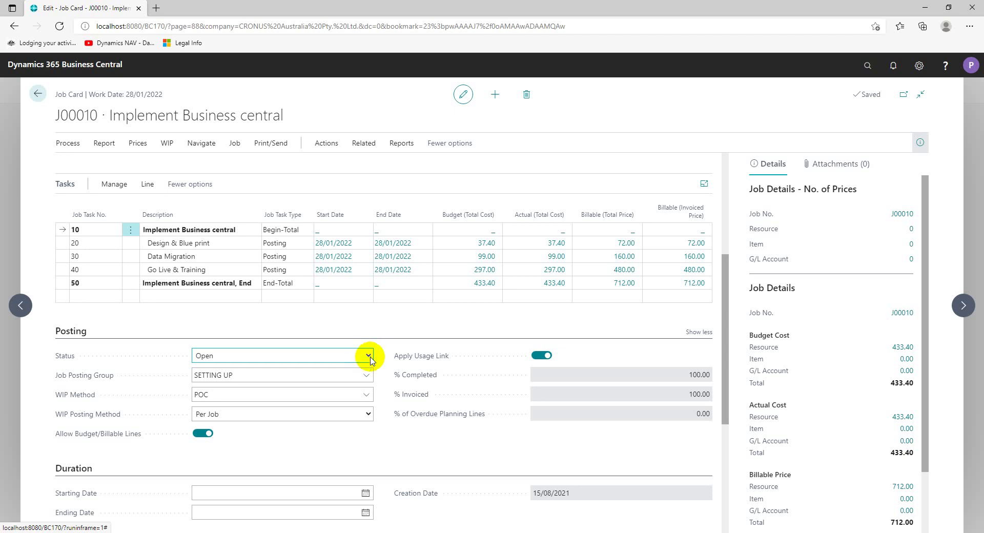
pyautogui.click(369, 357)
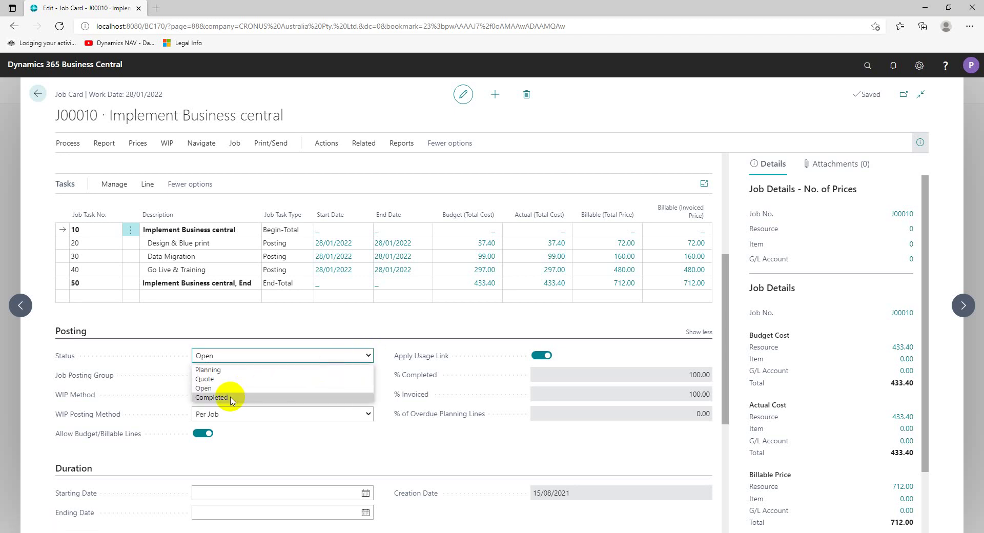
pyautogui.click(230, 399)
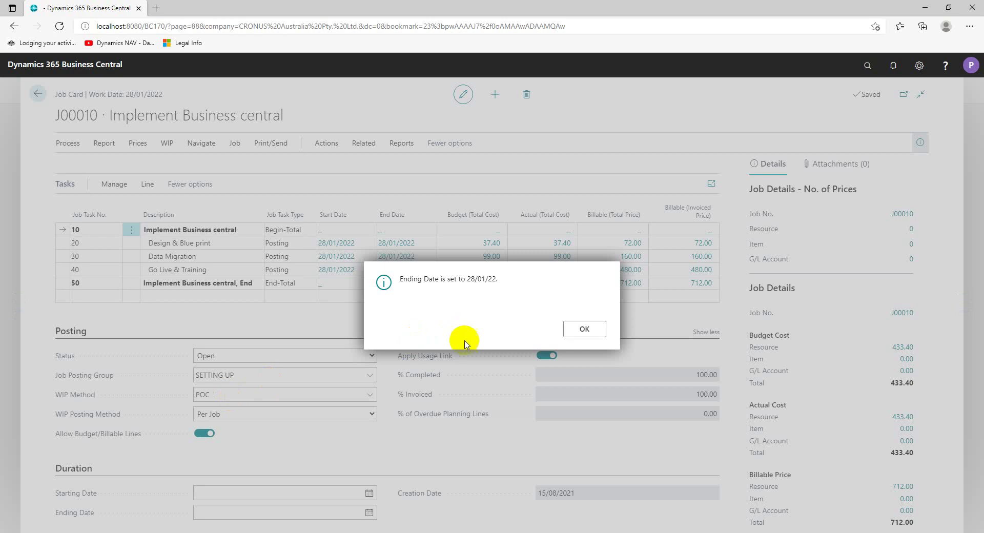
pyautogui.click(582, 329)
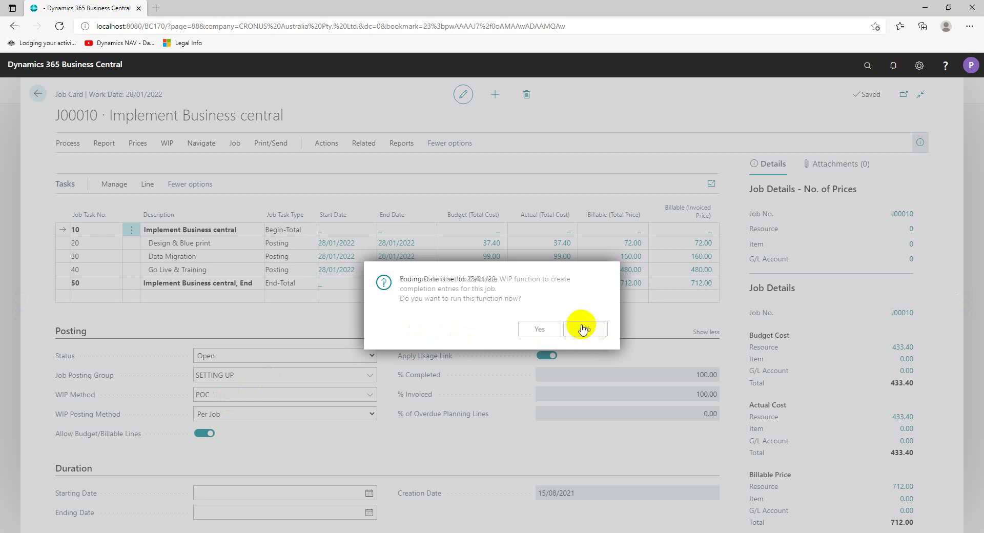
# Step: Calculate WIP to create the job's completion entries and preview the posting accounts in the Job WIP Entries
pyautogui.click(552, 329)
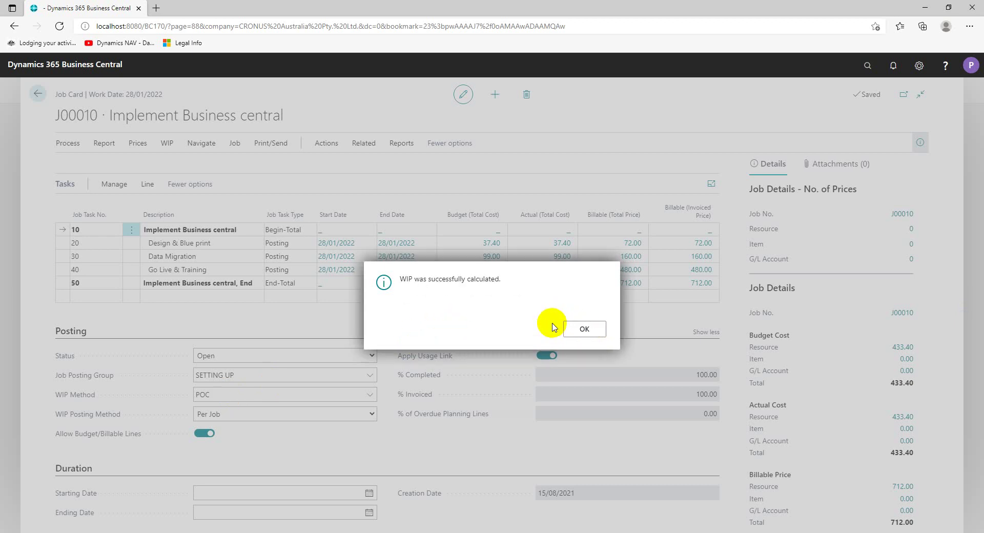
pyautogui.click(589, 326)
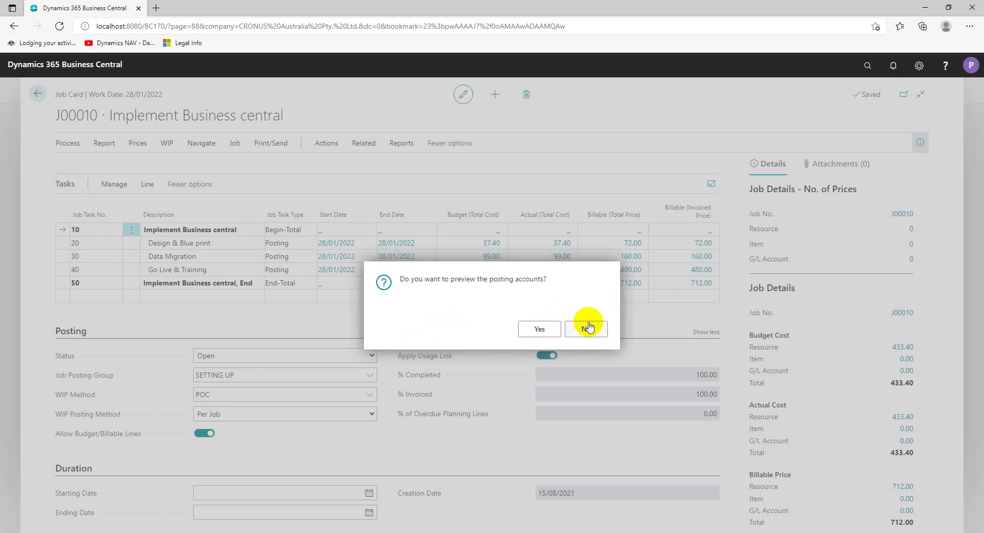
pyautogui.click(540, 329)
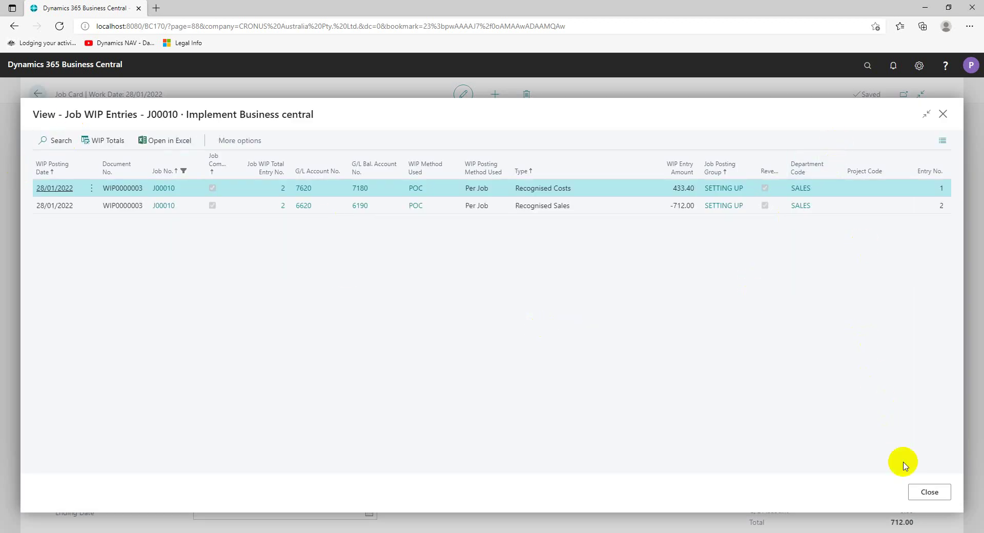
pyautogui.click(917, 490)
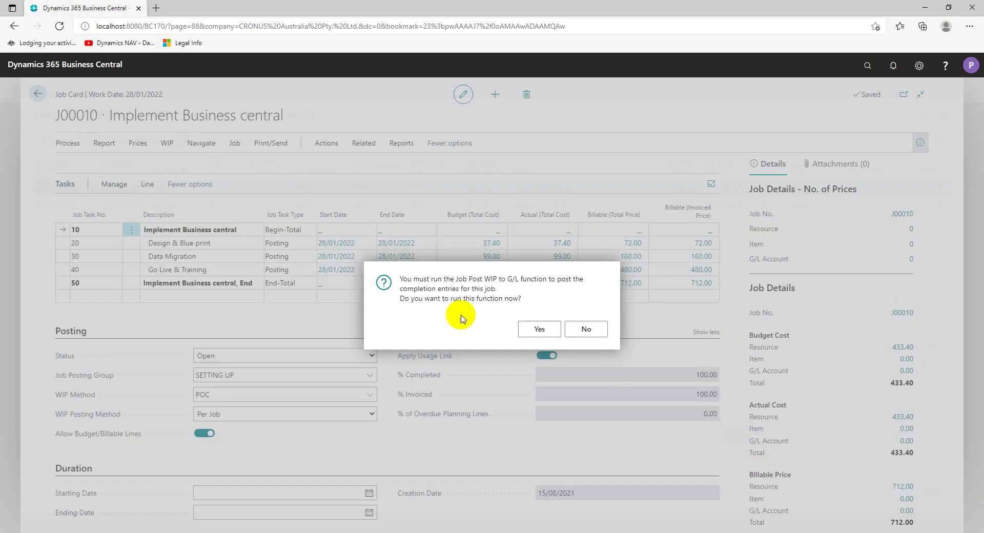
# Step: Post the completion WIP to G/L for job J00010 with reversal posting date 28/01/2022, and check the card's posted WIP amounts
pyautogui.click(531, 328)
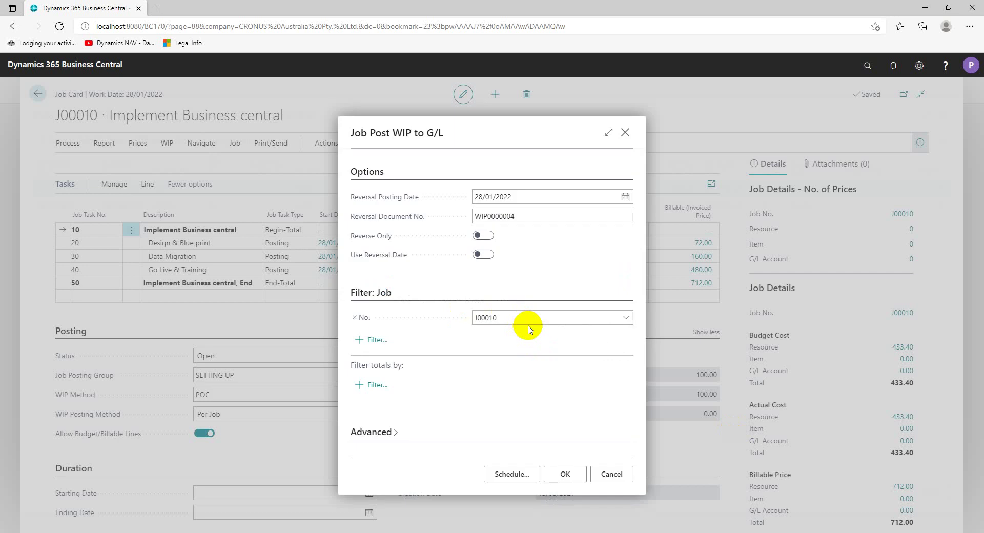
pyautogui.click(566, 475)
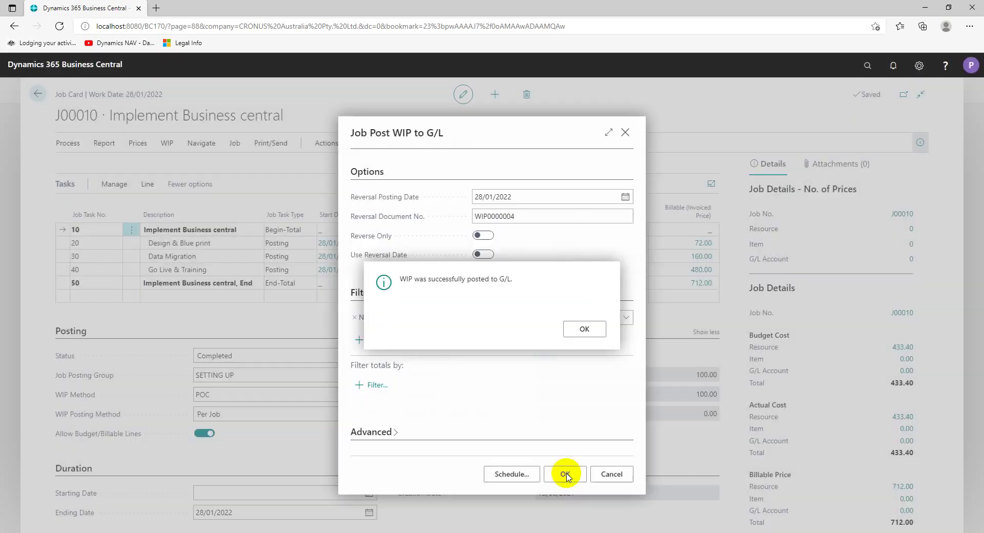
pyautogui.click(584, 329)
pyautogui.scroll(-5, 562, 413)
pyautogui.scroll(-1, 562, 418)
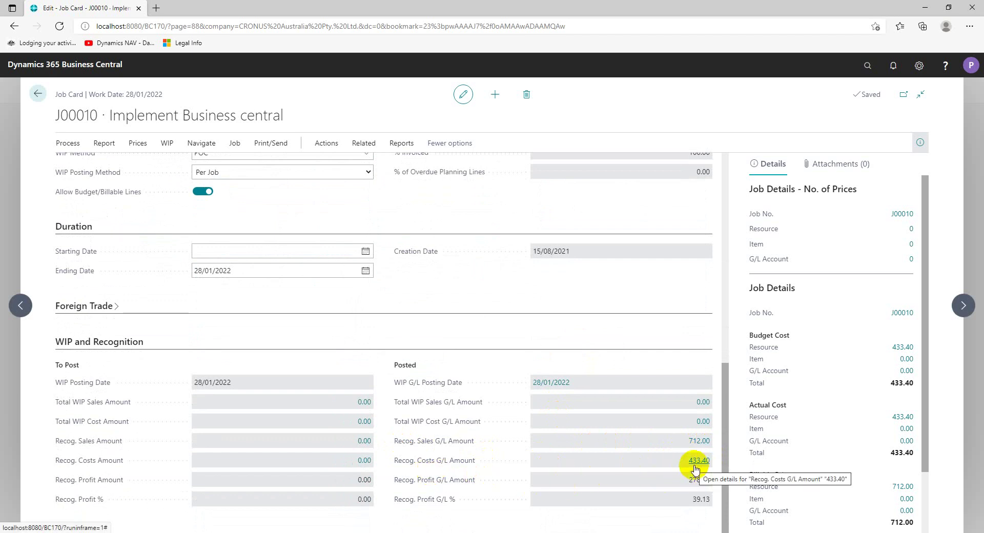
# Step: Open the Chart of Accounts and examine the balances of the Job WIP sales and cost accounts
pyautogui.click(867, 65)
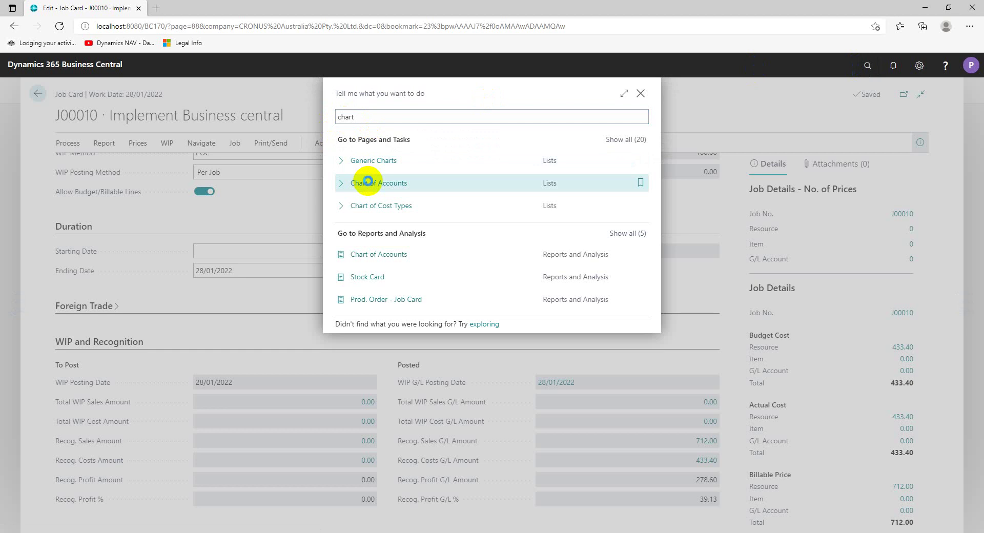
pyautogui.click(367, 182)
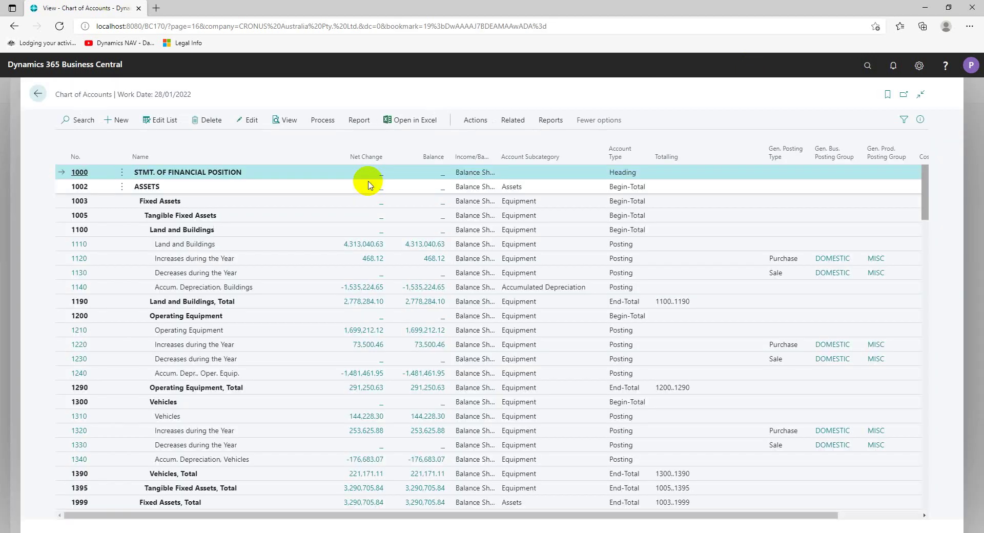
pyautogui.scroll(-1, 400, 405)
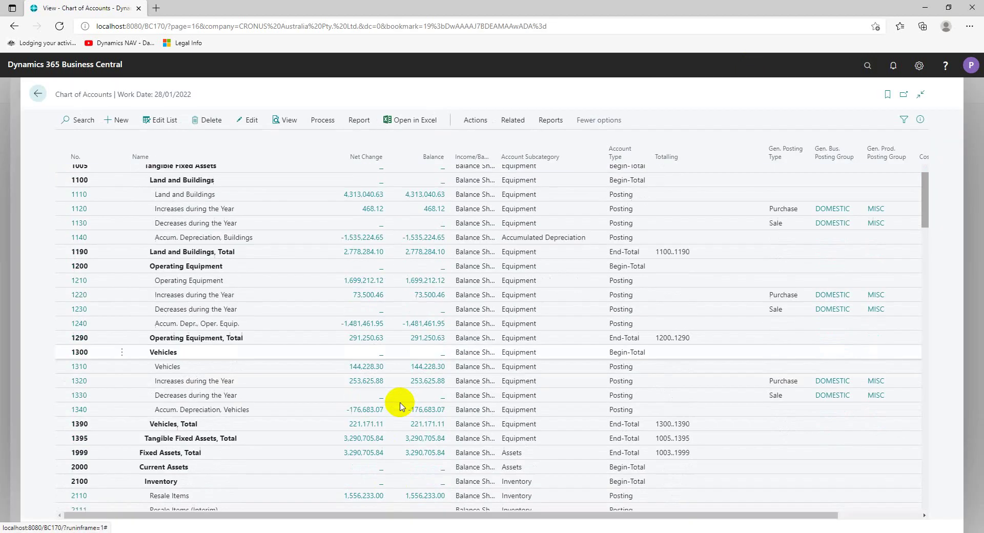
pyautogui.scroll(1, 400, 406)
pyautogui.scroll(-5, 399, 406)
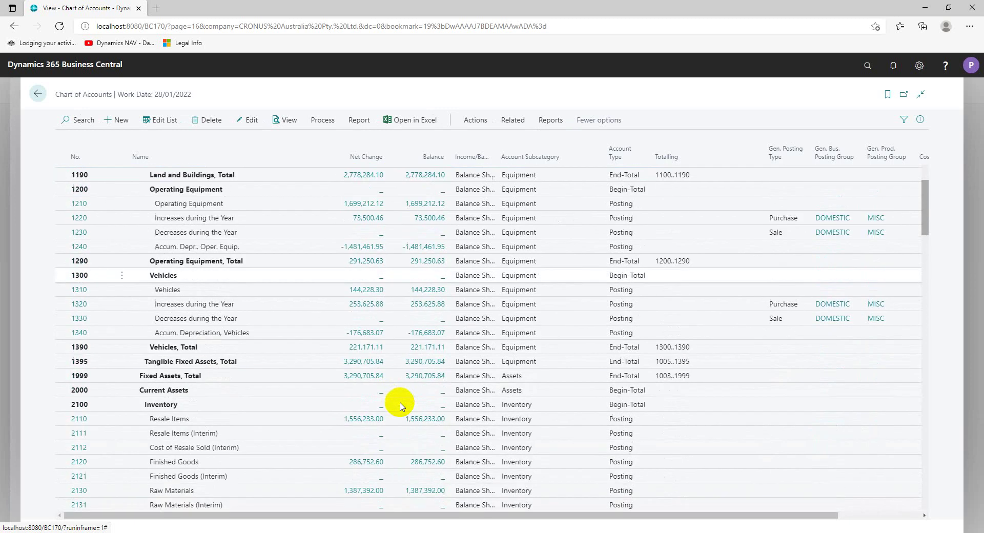
pyautogui.scroll(-3, 399, 428)
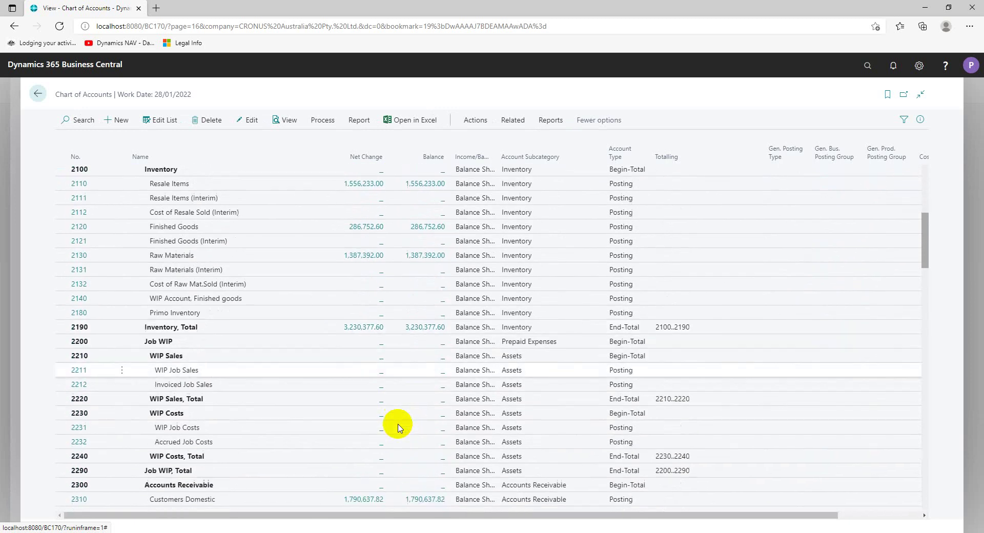
pyautogui.scroll(-1, 428, 421)
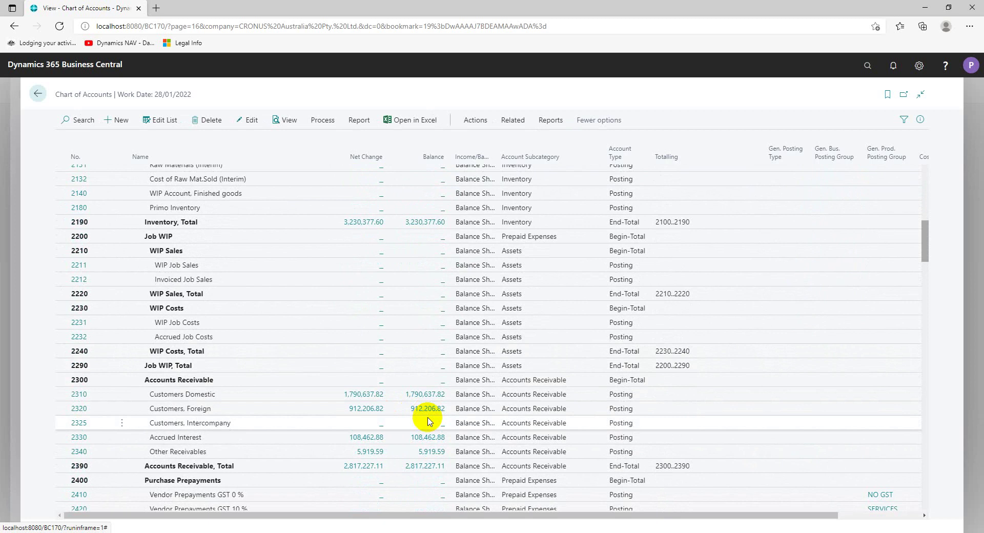
# Step: Examine the balances of the Job Sales and Job Cost Applied, Retail accounts, and return to the Jobs list
pyautogui.scroll(-6, 429, 421)
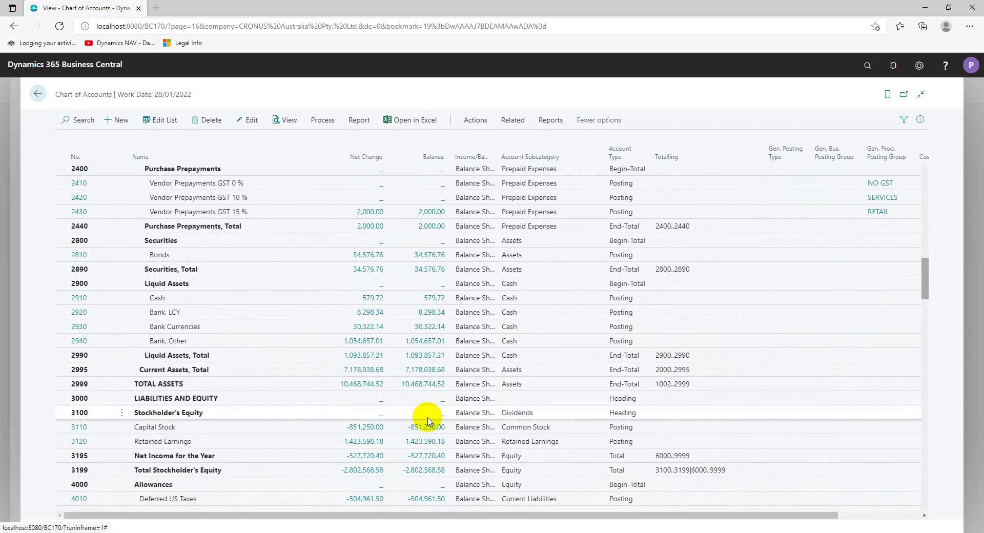
pyautogui.scroll(-8, 429, 421)
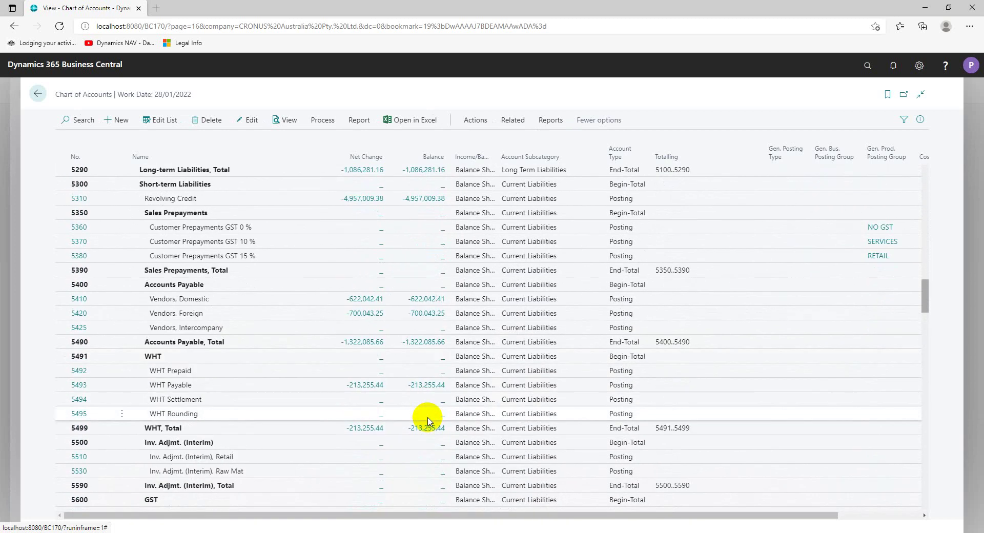
pyautogui.scroll(-4, 428, 421)
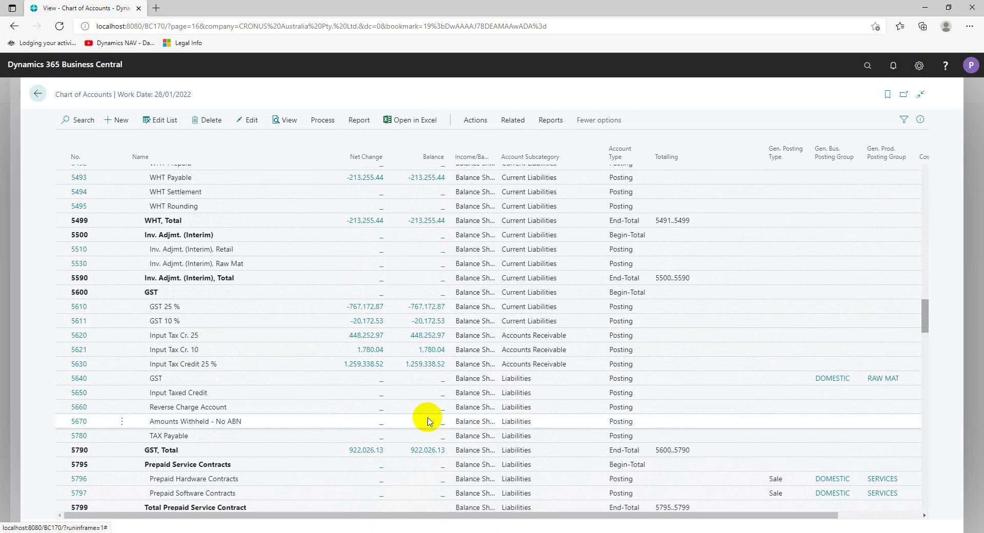
pyautogui.scroll(-12, 429, 421)
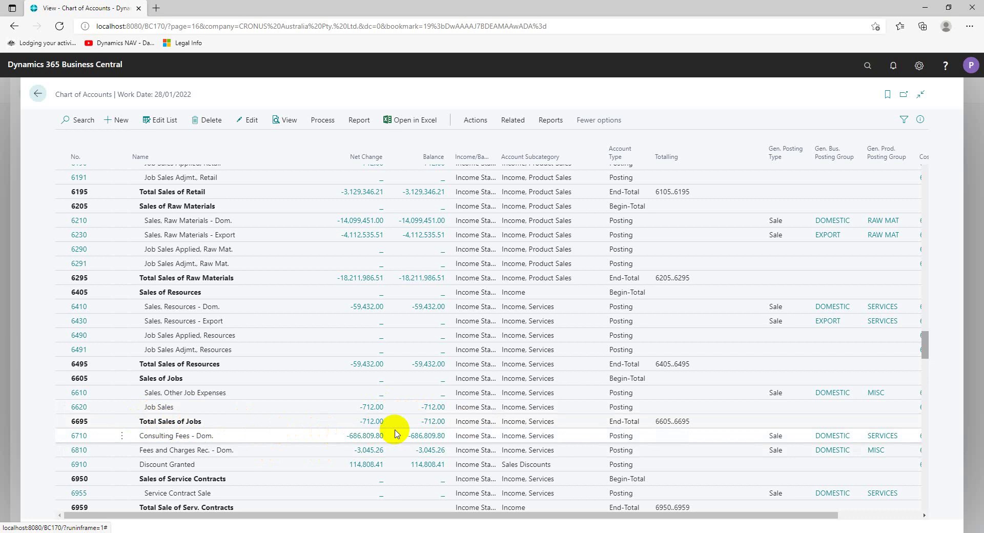
pyautogui.scroll(-3, 382, 430)
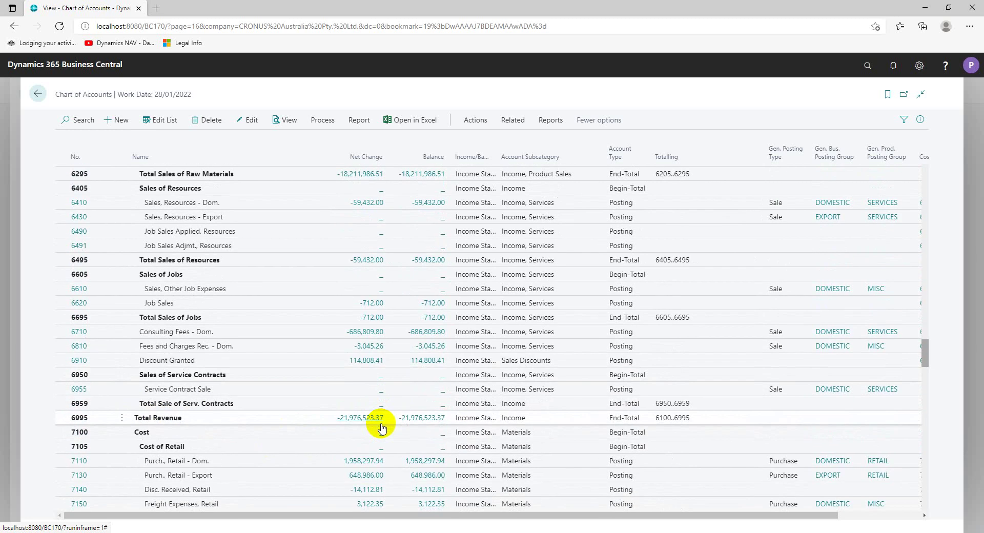
pyautogui.scroll(-3, 228, 476)
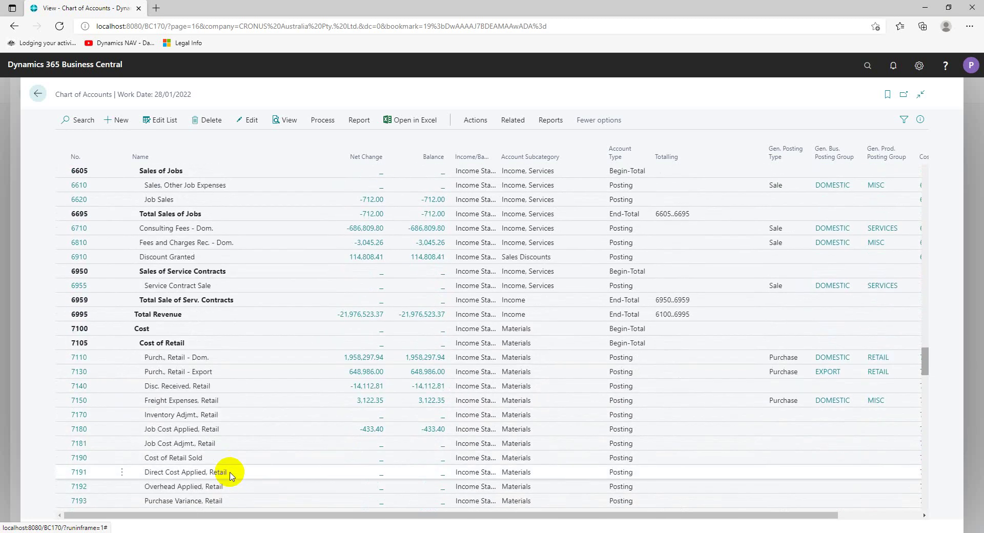
pyautogui.scroll(-2, 230, 475)
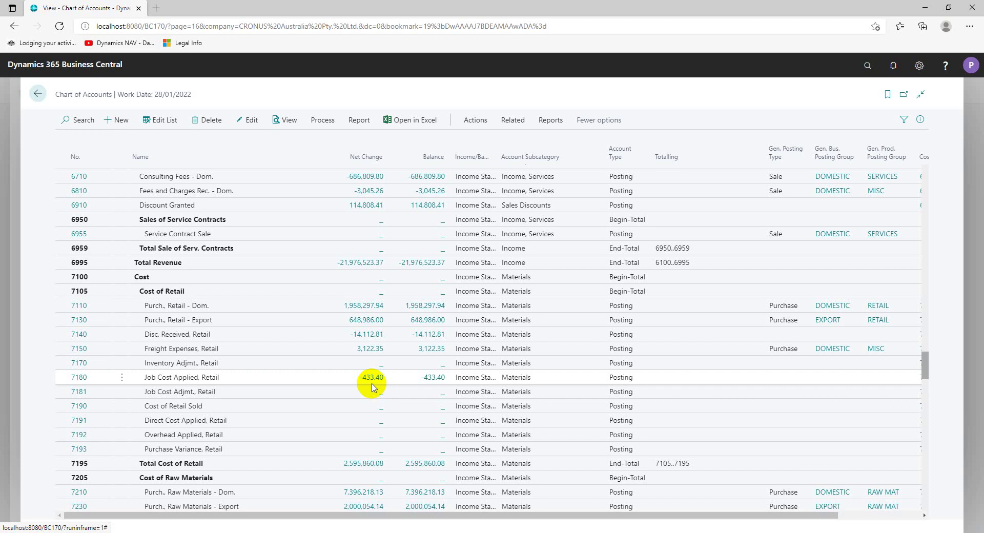
pyautogui.click(39, 95)
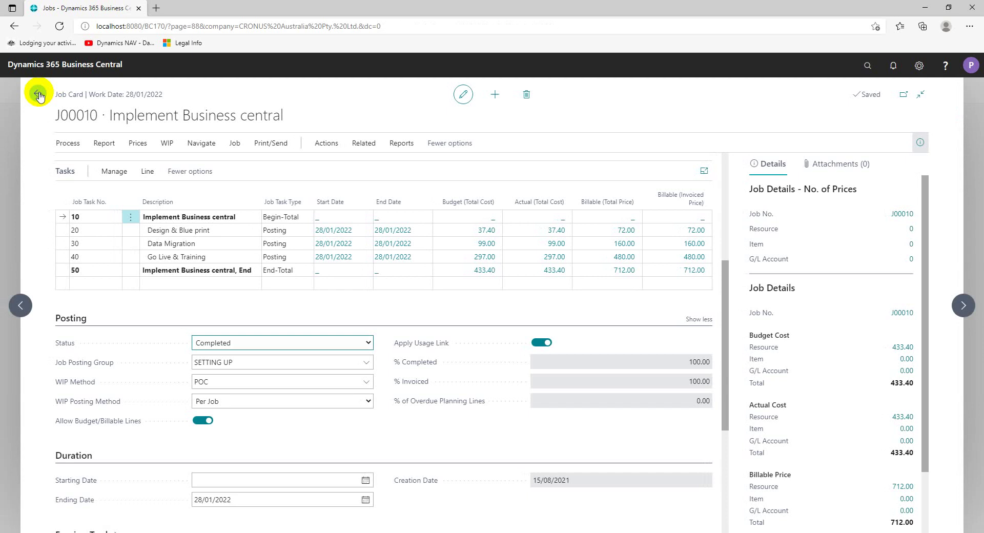
pyautogui.click(39, 95)
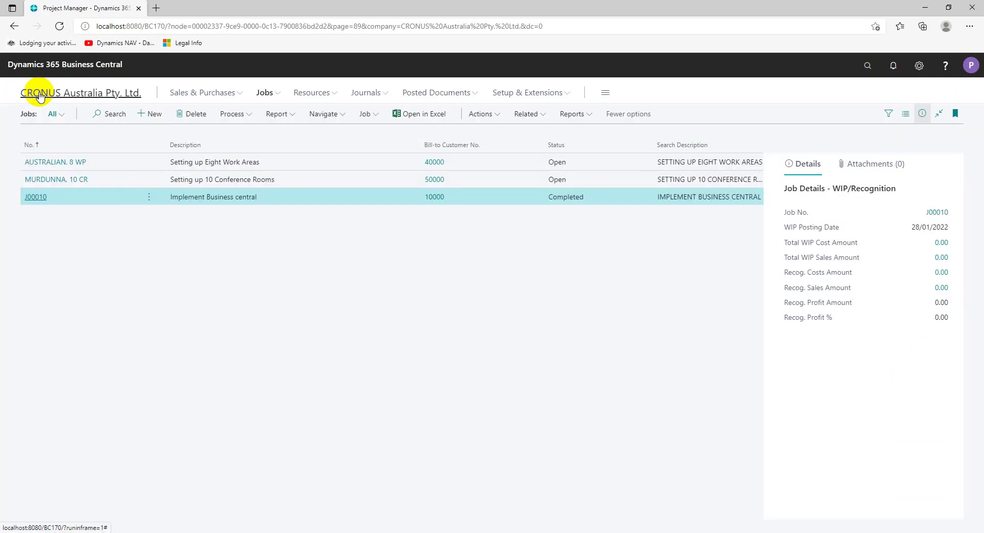